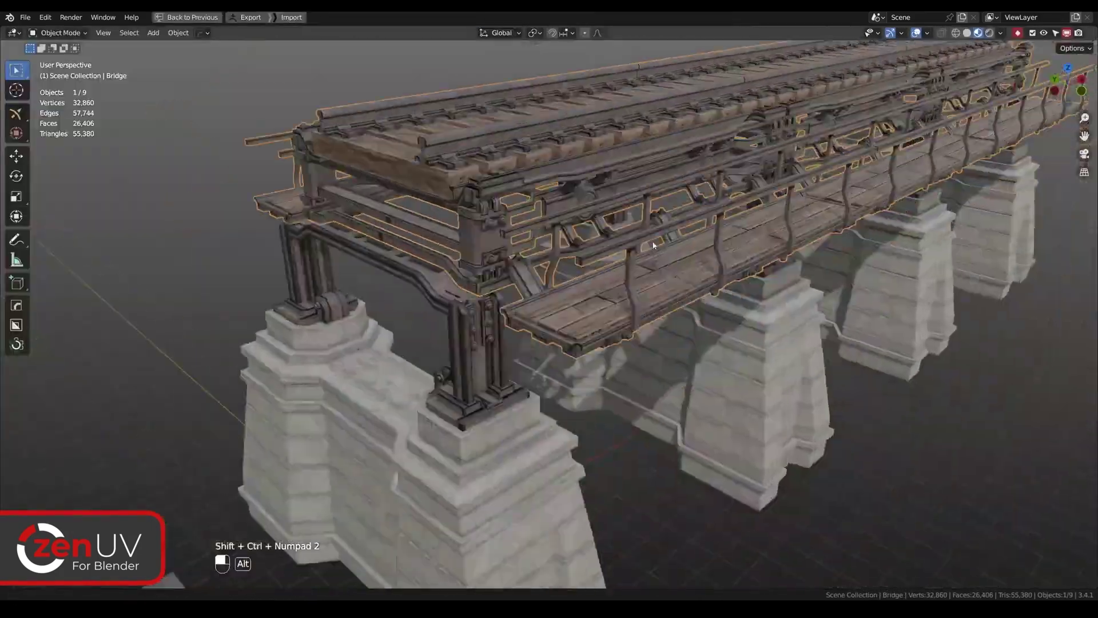
{"action": "middle_click_drag", "start_coordinate": [652, 240], "coordinate": [652, 171]}
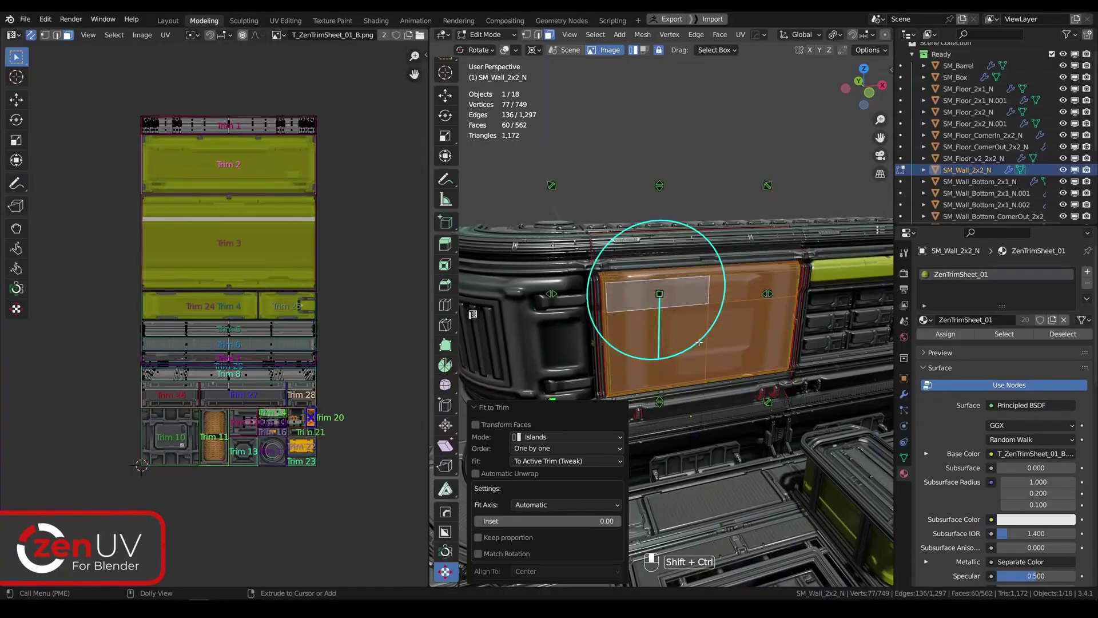
{"action": "scroll", "coordinate": [699, 342], "scroll_direction": "up", "scroll_amount": 19, "text": "ctrl+shift"}
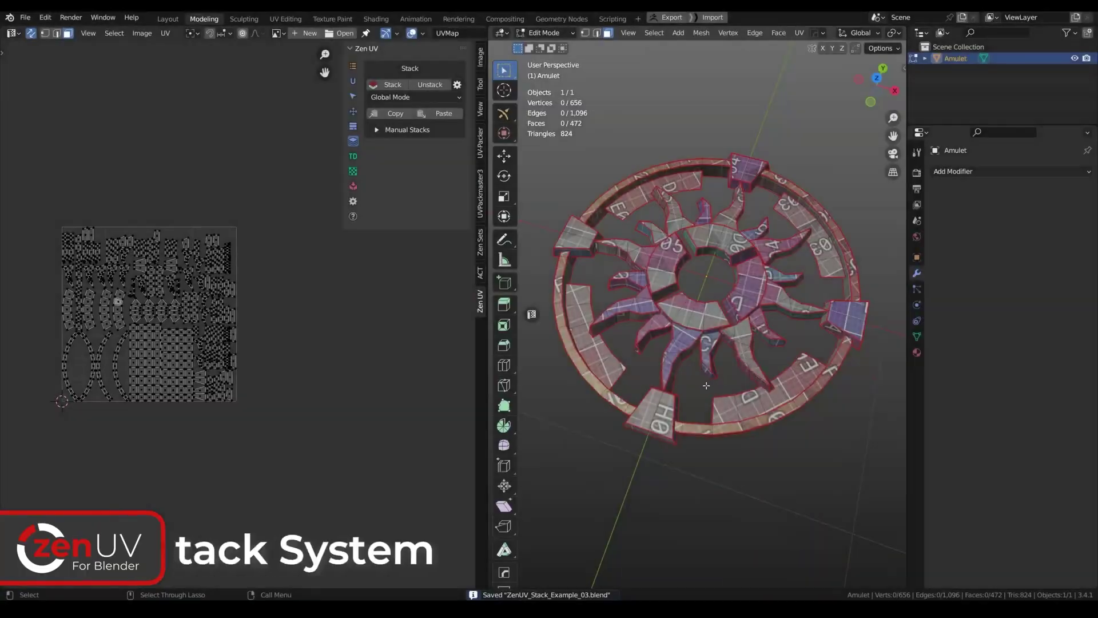
Step: Select the whole amulet mesh, stack its matching UV islands and unstack them again
{"action": "key", "text": "a"}
{"action": "left_click", "coordinate": [431, 84]}
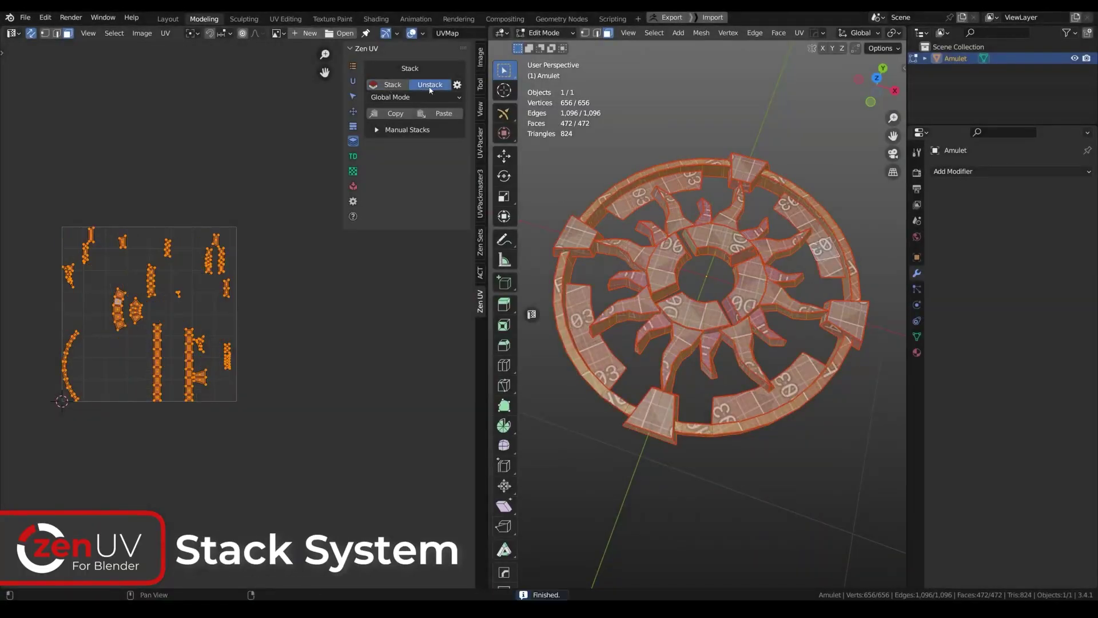
{"action": "mouse_move", "coordinate": [709, 320]}
{"action": "middle_mouse_down"}
{"action": "mouse_move", "coordinate": [709, 240]}
{"action": "mouse_move", "coordinate": [709, 309]}
{"action": "middle_mouse_up"}
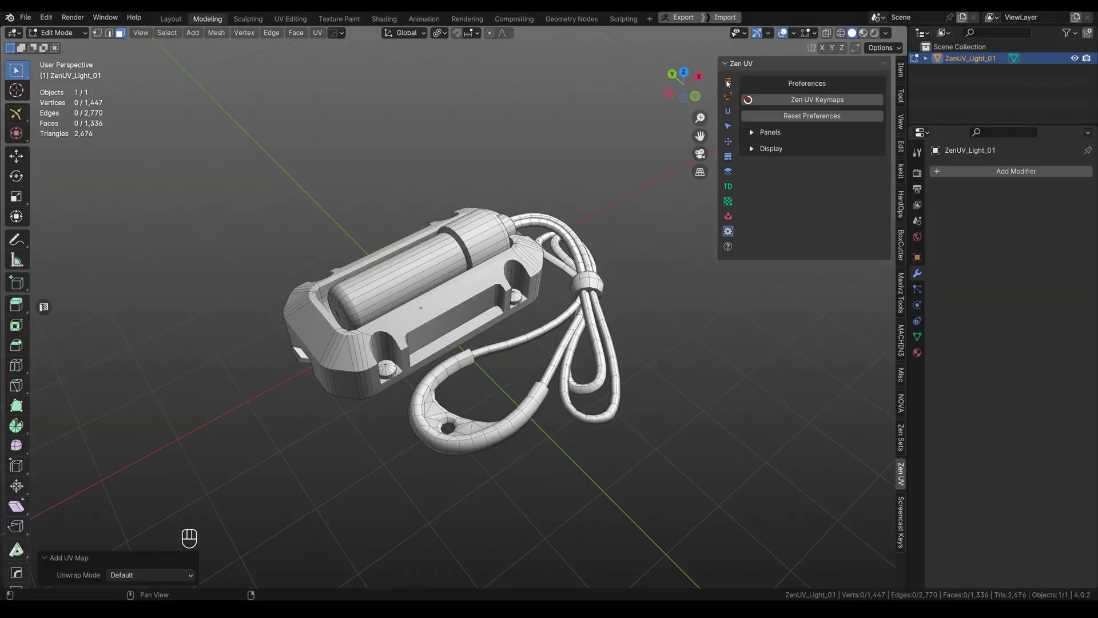
Step: Add a UV map to the light and run Zen Unwrap on the whole mesh with seam marking, hole filling and packing enabled
{"action": "left_click", "coordinate": [727, 82]}
{"action": "left_click", "coordinate": [877, 127]}
{"action": "key", "text": "v"}
{"action": "left_click", "coordinate": [534, 380]}
{"action": "left_click", "coordinate": [535, 381]}
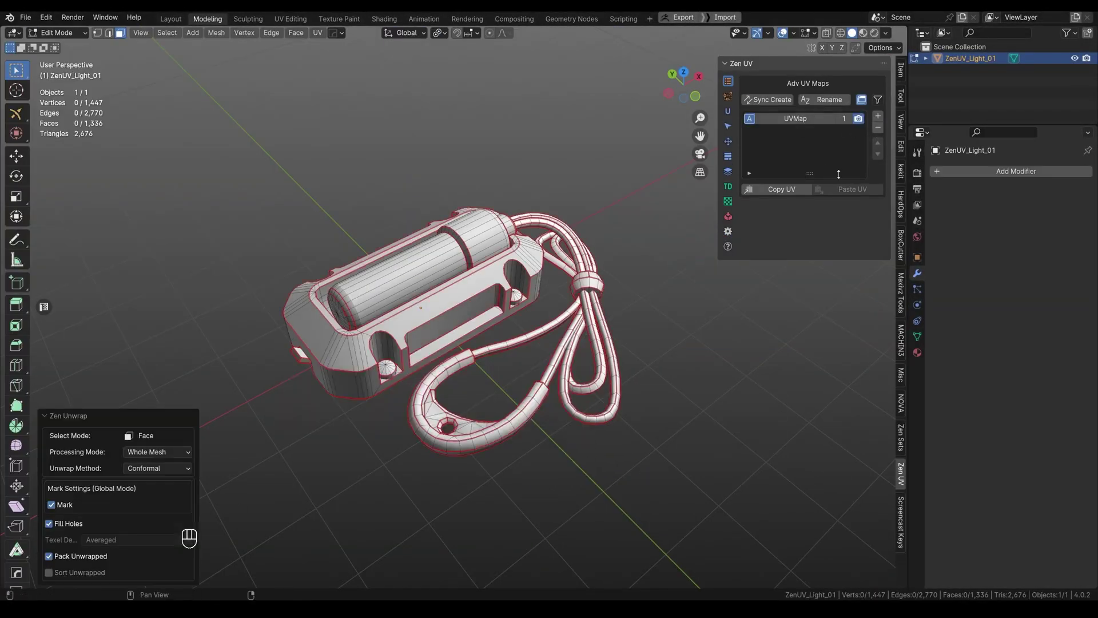
Step: Apply the zen-mono-2048x2048.png checker texture to the light and show a UV editor beside the 3D view
{"action": "left_click", "coordinate": [728, 201]}
{"action": "left_click", "coordinate": [806, 101]}
{"action": "left_click", "coordinate": [876, 128]}
{"action": "left_click", "coordinate": [784, 128]}
{"action": "left_click", "coordinate": [772, 181]}
{"action": "left_click", "coordinate": [801, 143]}
{"action": "left_click", "coordinate": [792, 170]}
{"action": "key", "text": "alt+t"}
{"action": "key", "text": "alt+t"}
{"action": "key", "text": "alt+t"}
{"action": "key", "text": "alt+t"}
{"action": "key", "text": "space"}
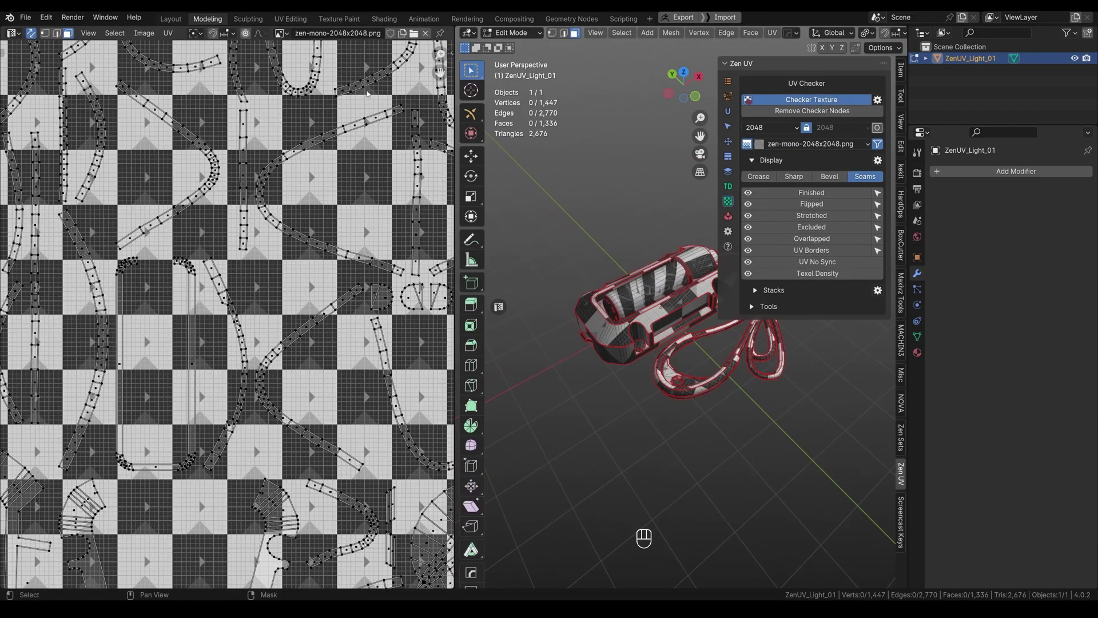
Step: Unlink the checker image from the UV editor and hide the tool and side panels
{"action": "left_click", "coordinate": [425, 33]}
{"action": "scroll", "coordinate": [253, 284], "scroll_direction": "down", "scroll_amount": 6}
{"action": "key", "text": "t"}
{"action": "key", "text": "n"}
{"action": "scroll", "coordinate": [608, 226], "scroll_direction": "up", "scroll_amount": 4}
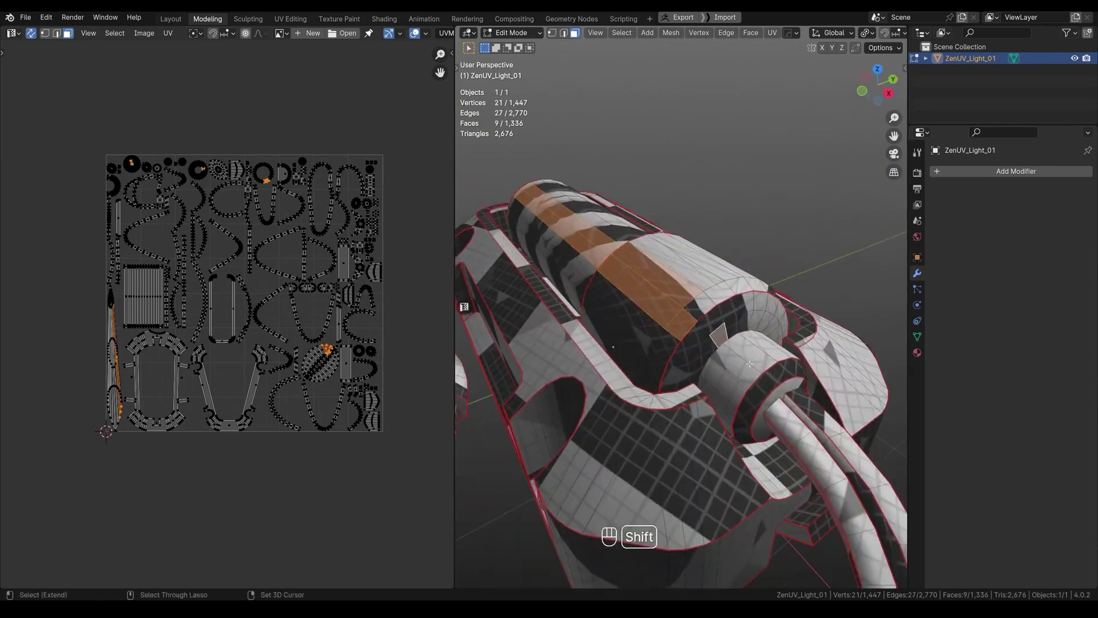
Step: Select the parts of the light's cylindrical tube and isolate them from the rest of the mesh
{"action": "middle_click_drag", "start_coordinate": [750, 363], "coordinate": [703, 329]}
{"action": "key", "text": "v"}
{"action": "left_click", "coordinate": [701, 262]}
{"action": "middle_click_drag", "start_coordinate": [701, 262], "coordinate": [722, 419]}
{"action": "left_click", "coordinate": [689, 402]}
{"action": "key", "text": "alt+z"}
{"action": "key", "text": "v"}
{"action": "left_click_drag", "start_coordinate": [558, 223], "coordinate": [743, 429]}
Step: Select a single edge on the isolated tube as an extra seam and run Zen Unwrap on it
{"action": "key", "text": "2"}
{"action": "left_click", "coordinate": [733, 314]}
{"action": "key", "text": "v"}
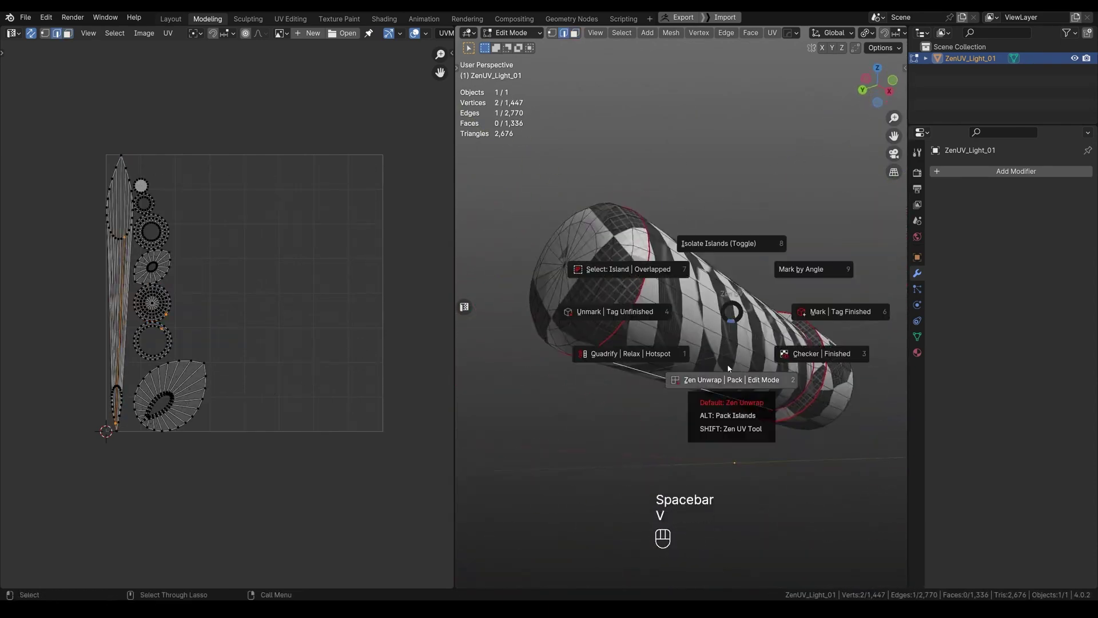
{"action": "left_click", "coordinate": [728, 375]}
{"action": "left_click_drag", "start_coordinate": [728, 376], "coordinate": [720, 336], "text": "alt"}
Step: Select an edge on the tube's end cap and quadrify its UV island by selected edges, oriented horizontally with averaged texel density
{"action": "key", "text": "3"}
{"action": "key", "text": "space"}
{"action": "key", "text": "v"}
{"action": "key", "text": "alt+z"}
{"action": "key", "text": "alt+z"}
{"action": "key", "text": "space"}
{"action": "key", "text": "v"}
{"action": "key", "text": "2"}
{"action": "left_click", "coordinate": [721, 336]}
{"action": "key", "text": "space"}
{"action": "key", "text": "v"}
{"action": "left_click", "coordinate": [754, 293]}
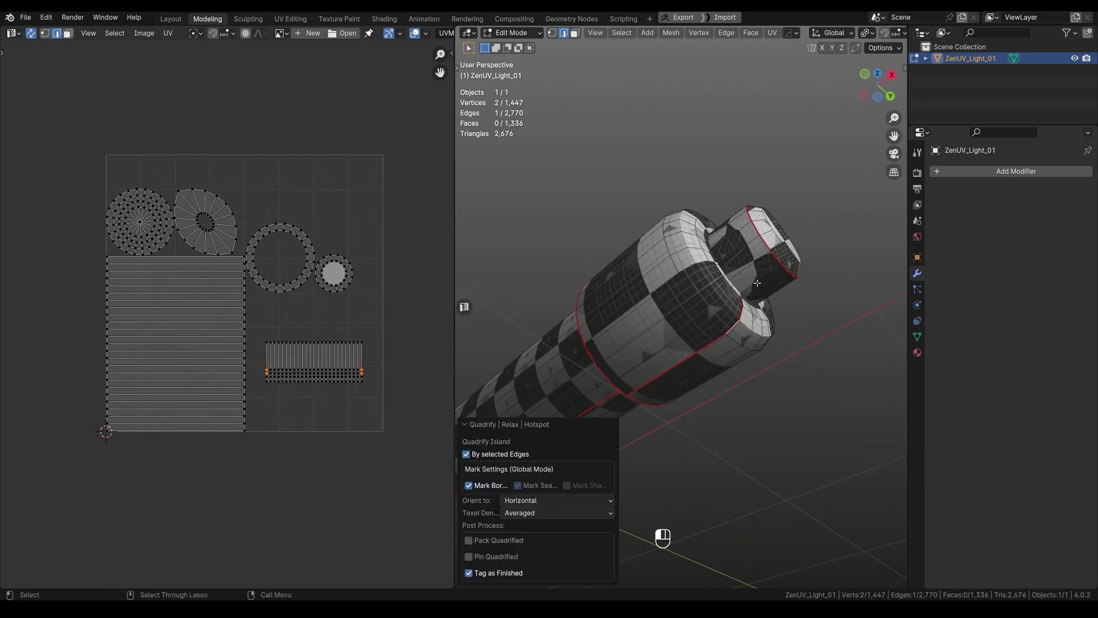
{"action": "key", "text": "v"}
{"action": "left_click_drag", "start_coordinate": [753, 293], "coordinate": [722, 318], "text": "alt"}
{"action": "left_click", "coordinate": [686, 335]}
{"action": "key", "text": "space"}
{"action": "key", "text": "v"}
{"action": "left_click", "coordinate": [706, 356]}
{"action": "key", "text": "v"}
{"action": "mouse_move", "coordinate": [722, 318]}
{"action": "middle_mouse_down", "text": "alt"}
{"action": "mouse_move", "coordinate": [713, 325]}
{"action": "mouse_move", "coordinate": [718, 316]}
{"action": "middle_mouse_up", "text": "alt"}
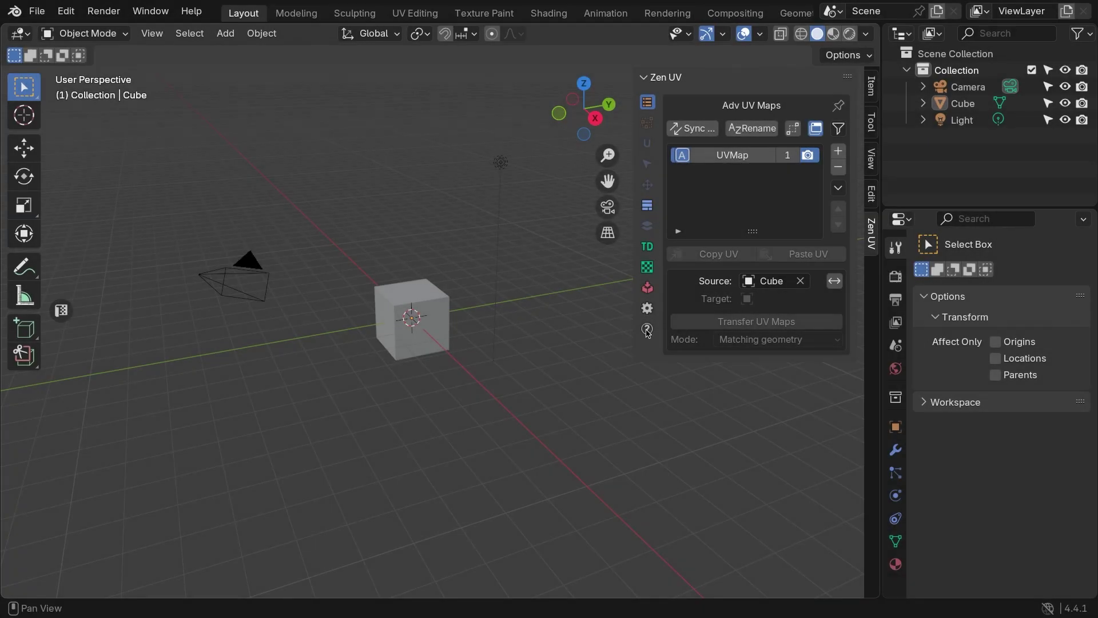
Step: Allow online access for the Zen UV examples in the system preferences and save the preferences
{"action": "left_click", "coordinate": [647, 331]}
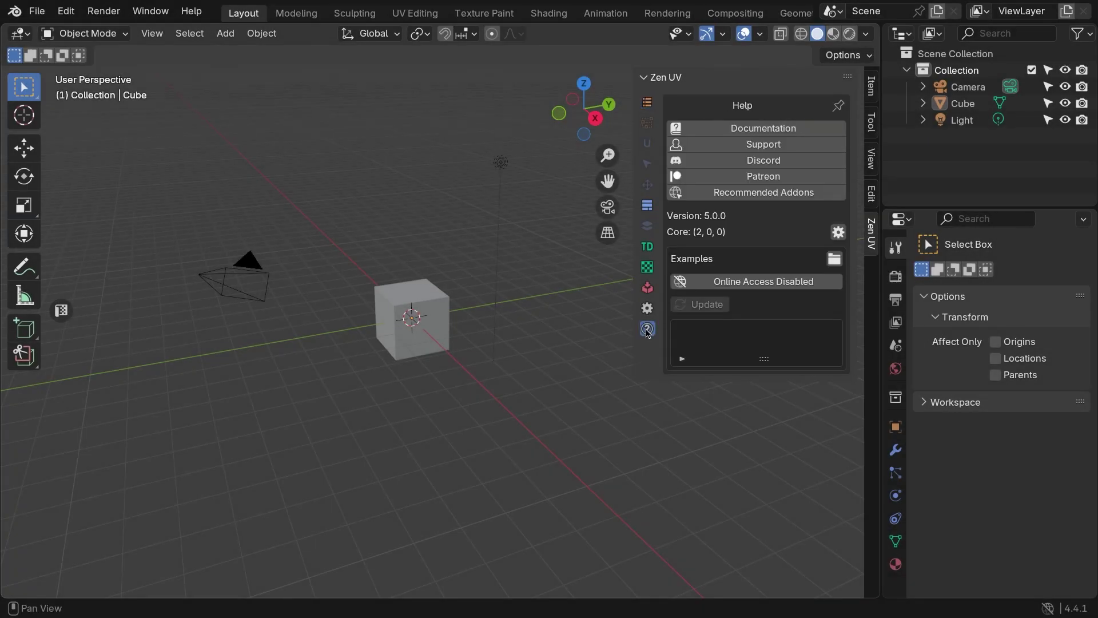
{"action": "left_click_drag", "start_coordinate": [764, 359], "coordinate": [764, 388]}
{"action": "left_click", "coordinate": [763, 283]}
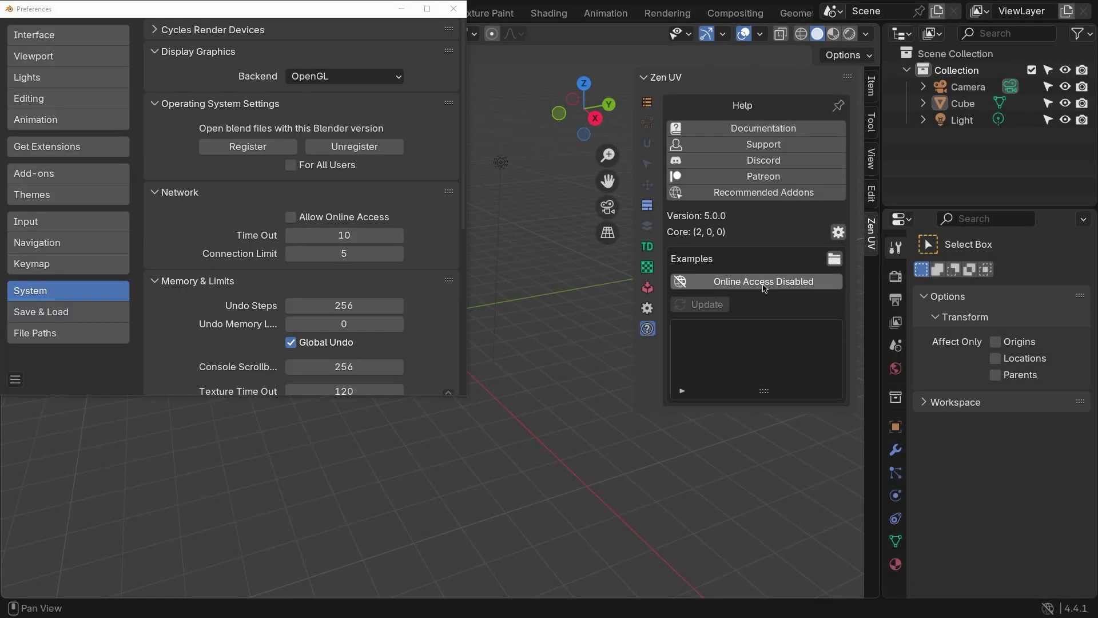
{"action": "left_click", "coordinate": [290, 217]}
{"action": "left_click", "coordinate": [16, 380]}
{"action": "left_click", "coordinate": [35, 325]}
{"action": "left_click", "coordinate": [454, 8]}
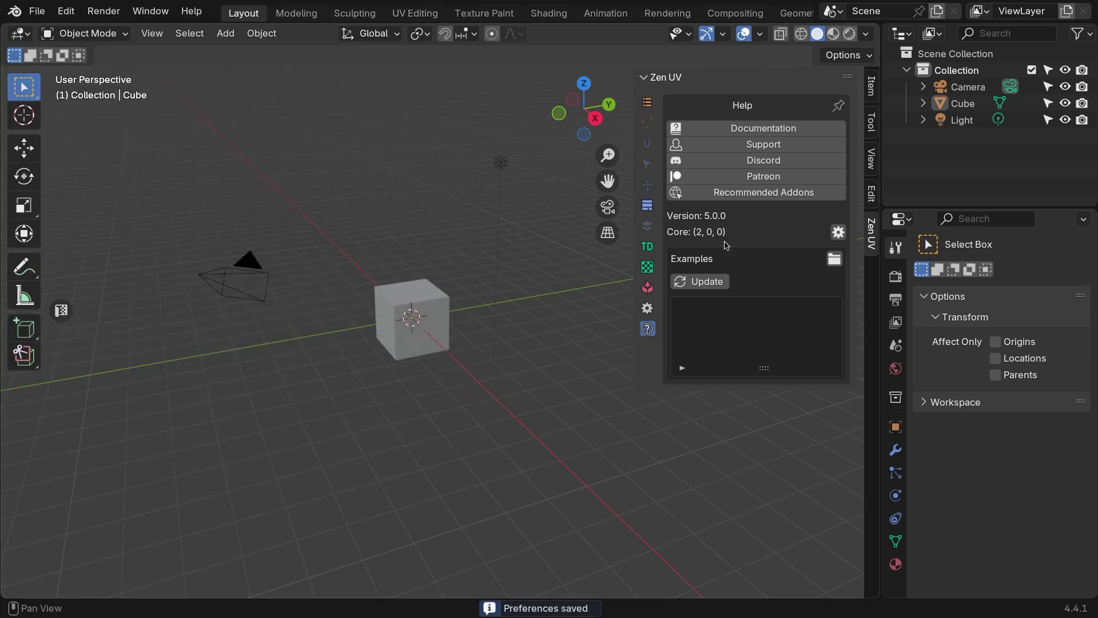
Step: Update the Zen UV examples list, download the Emergency Light tutorial scene and open it without saving the current file
{"action": "left_click", "coordinate": [709, 281]}
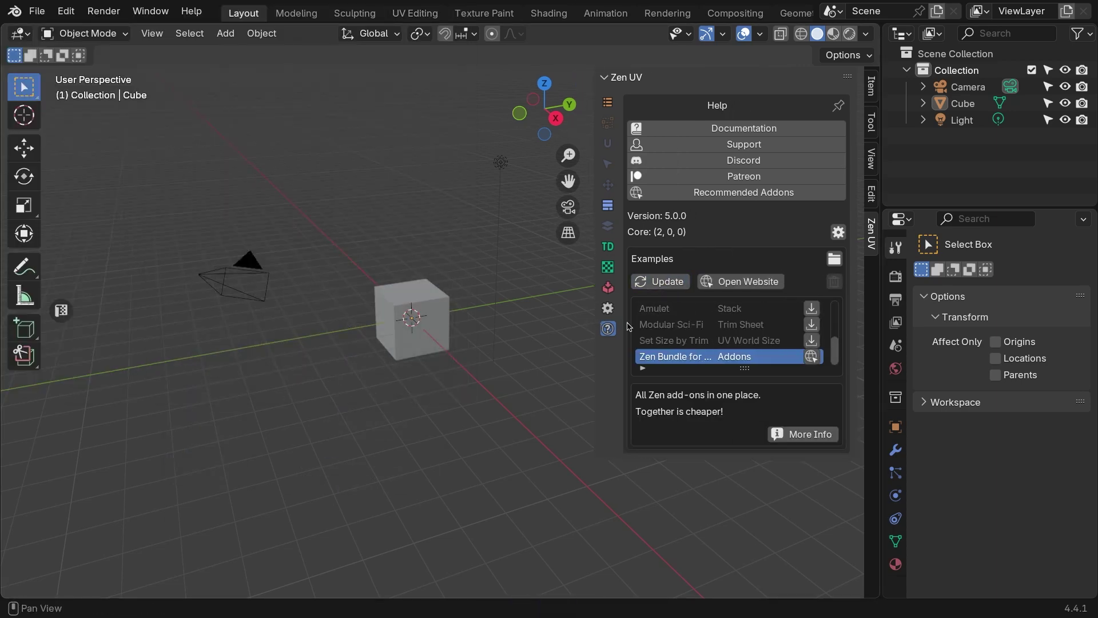
{"action": "scroll", "coordinate": [675, 335], "scroll_direction": "up", "scroll_amount": 2}
{"action": "left_click", "coordinate": [707, 310]}
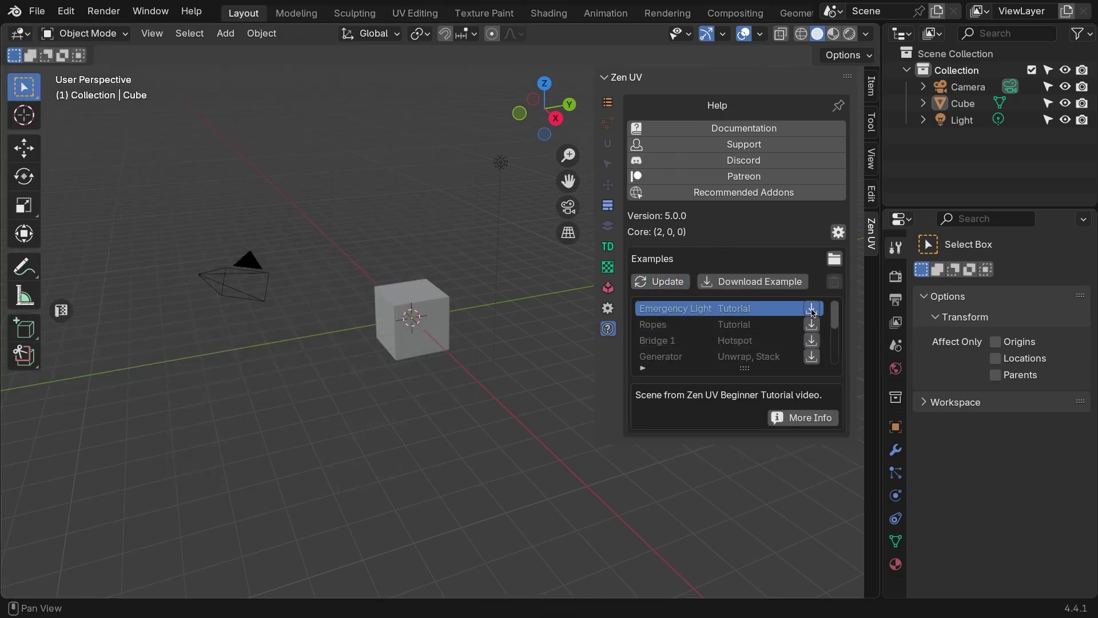
{"action": "left_click", "coordinate": [813, 309]}
{"action": "left_click", "coordinate": [812, 309]}
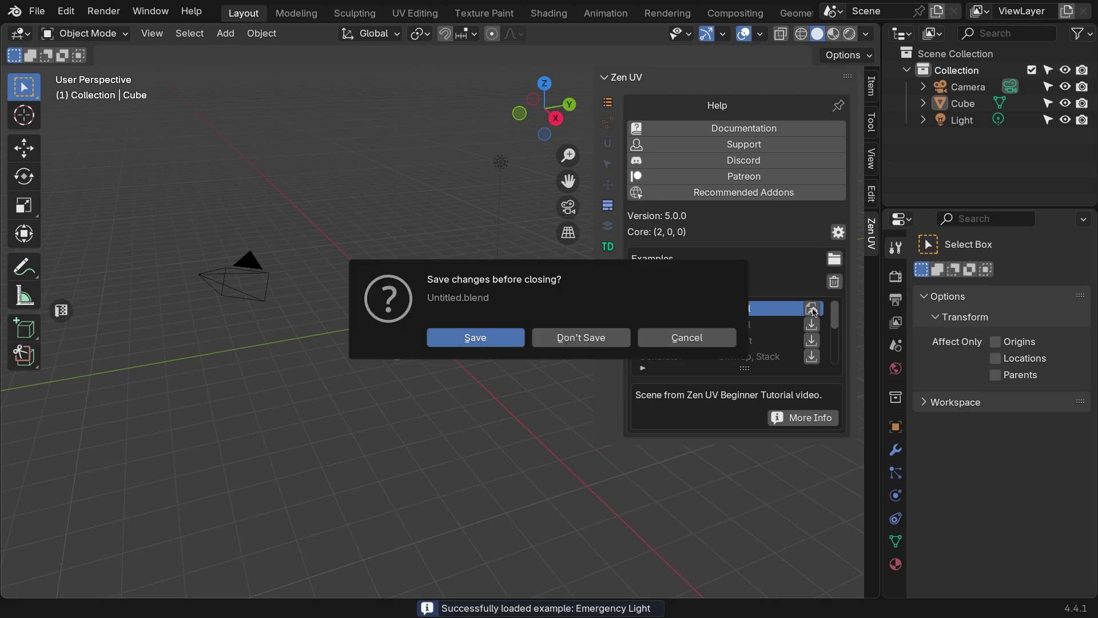
{"action": "left_click", "coordinate": [566, 340]}
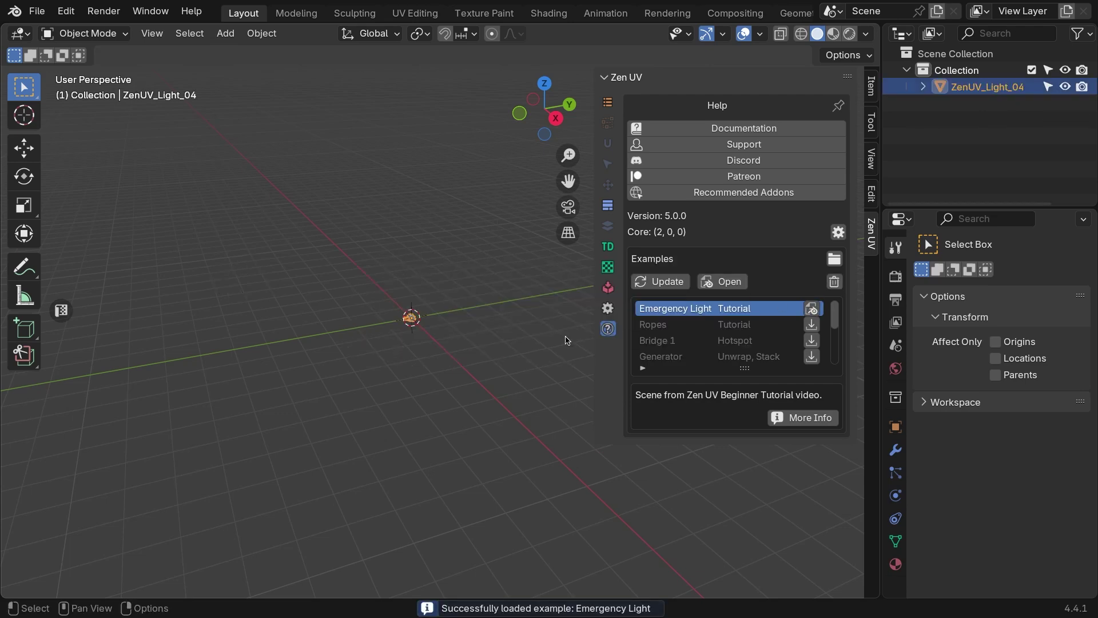
Step: Frame the emergency light in the viewport and switch it to Edit Mode
{"action": "key", "text": "KP_Decimal"}
{"action": "middle_click_drag", "start_coordinate": [496, 330], "coordinate": [418, 335], "text": "shift"}
{"action": "middle_click_drag", "start_coordinate": [471, 290], "coordinate": [538, 278]}
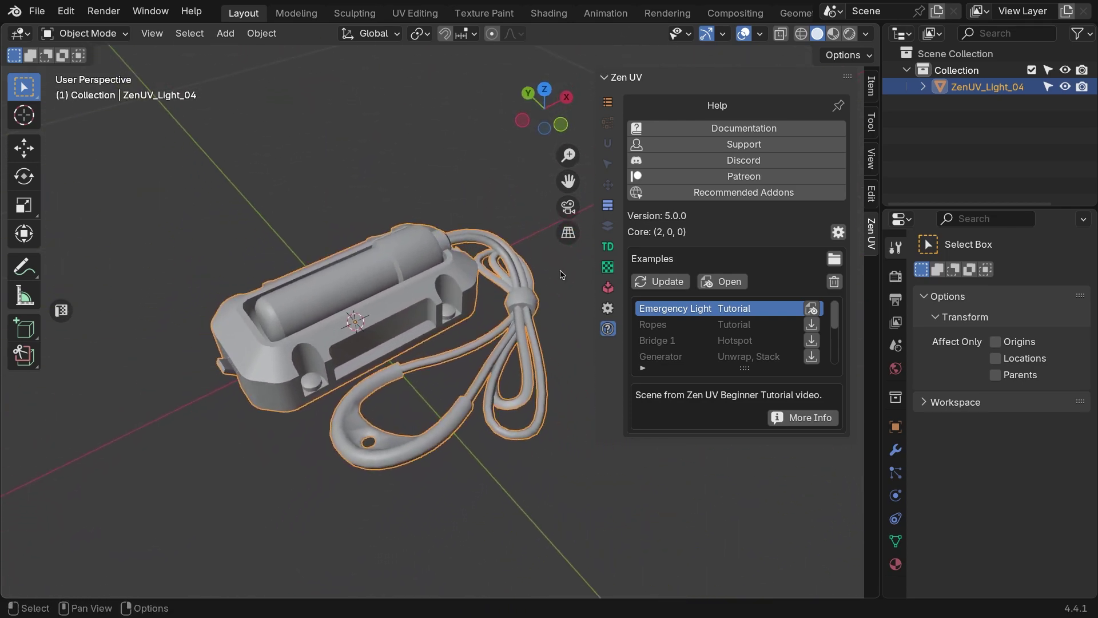
{"action": "left_click", "coordinate": [122, 34]}
{"action": "left_click", "coordinate": [104, 71]}
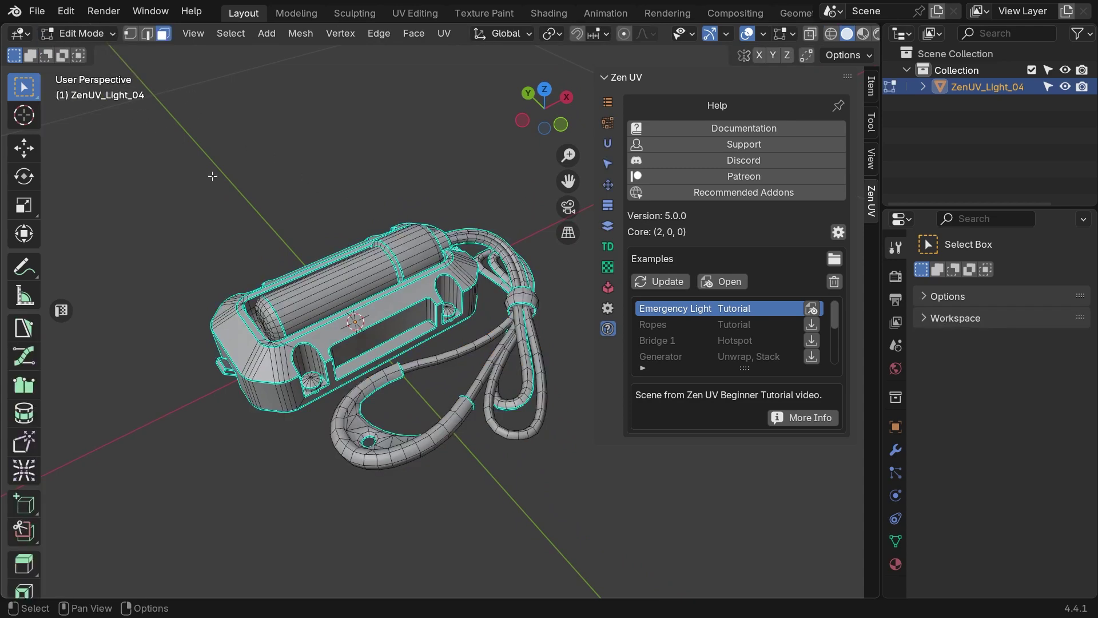
Step: Review the Mark Seams and Mark Sharp Edges settings, and unmark all edges of the emergency light
{"action": "left_click", "coordinate": [608, 144]}
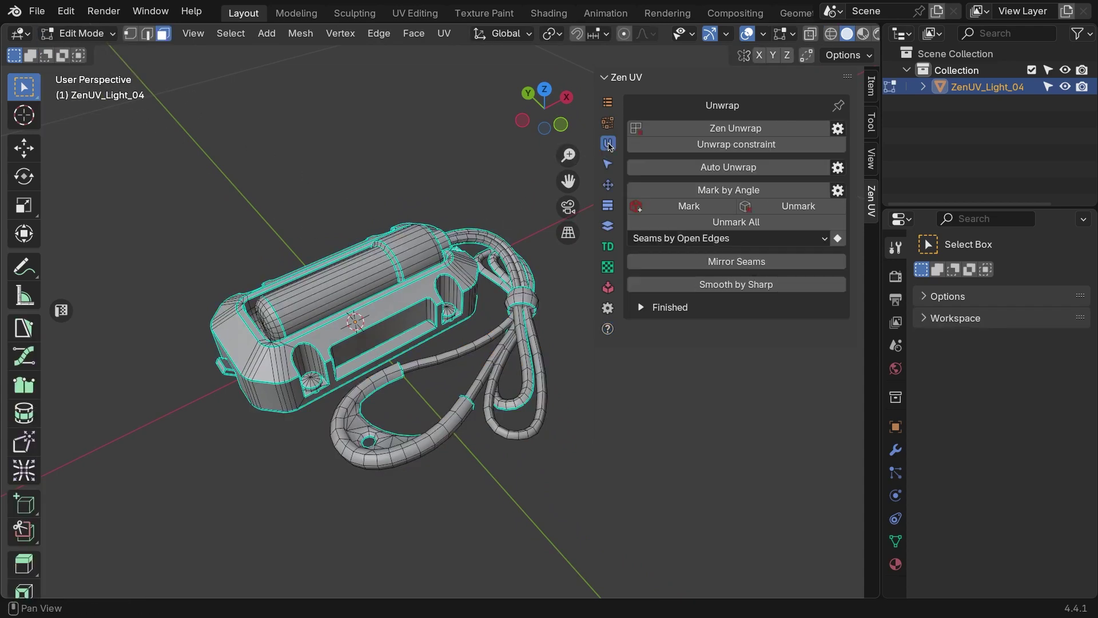
{"action": "left_click", "coordinate": [838, 190]}
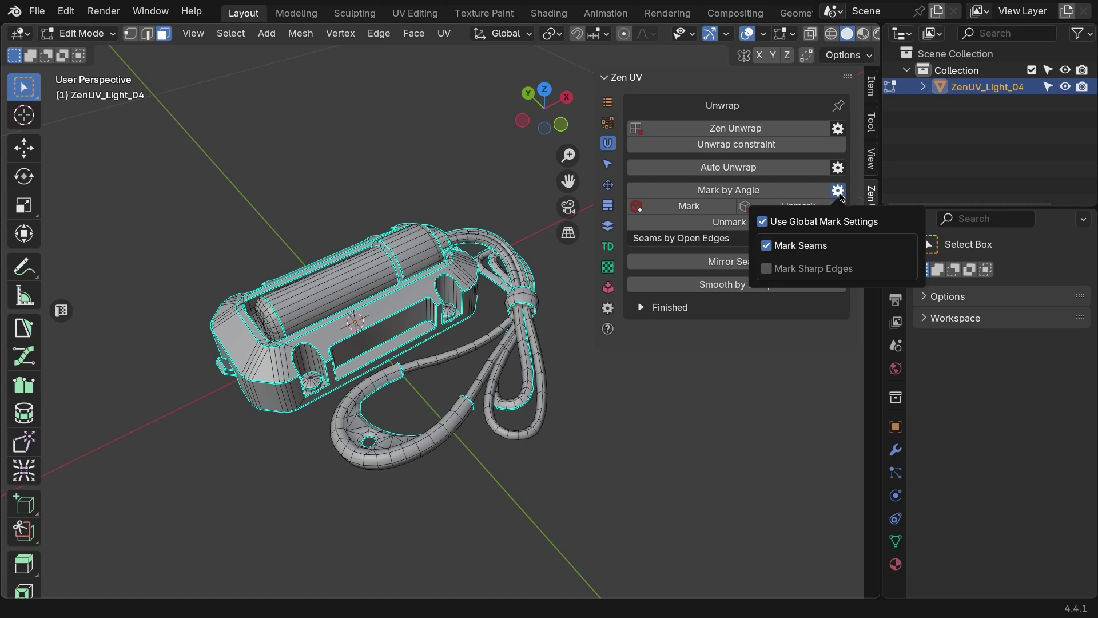
{"action": "left_click", "coordinate": [776, 251]}
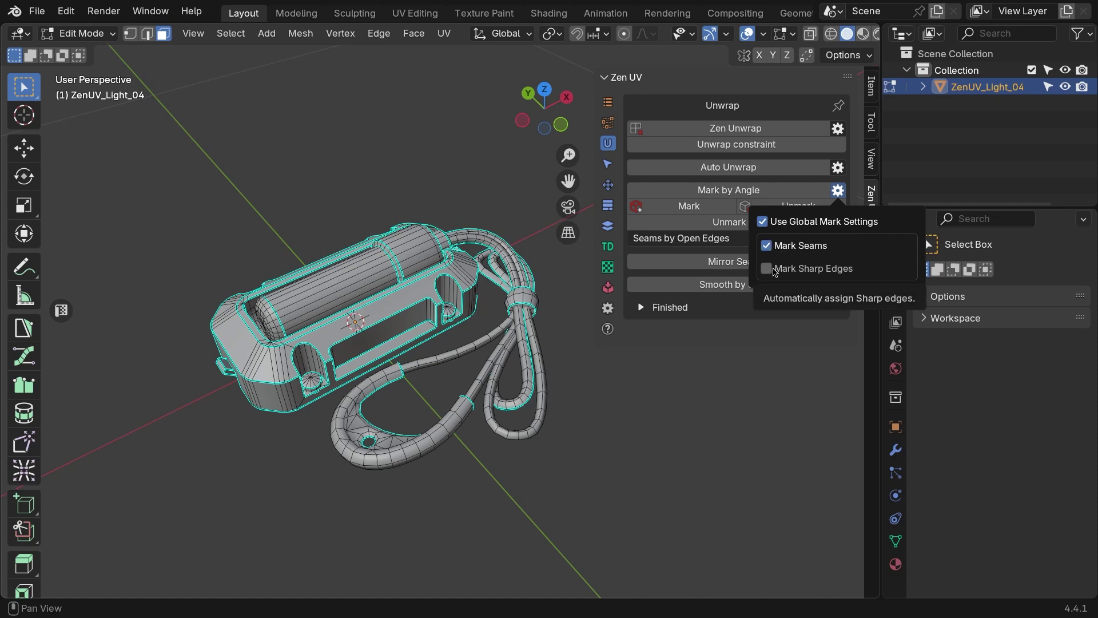
{"action": "left_click", "coordinate": [775, 272]}
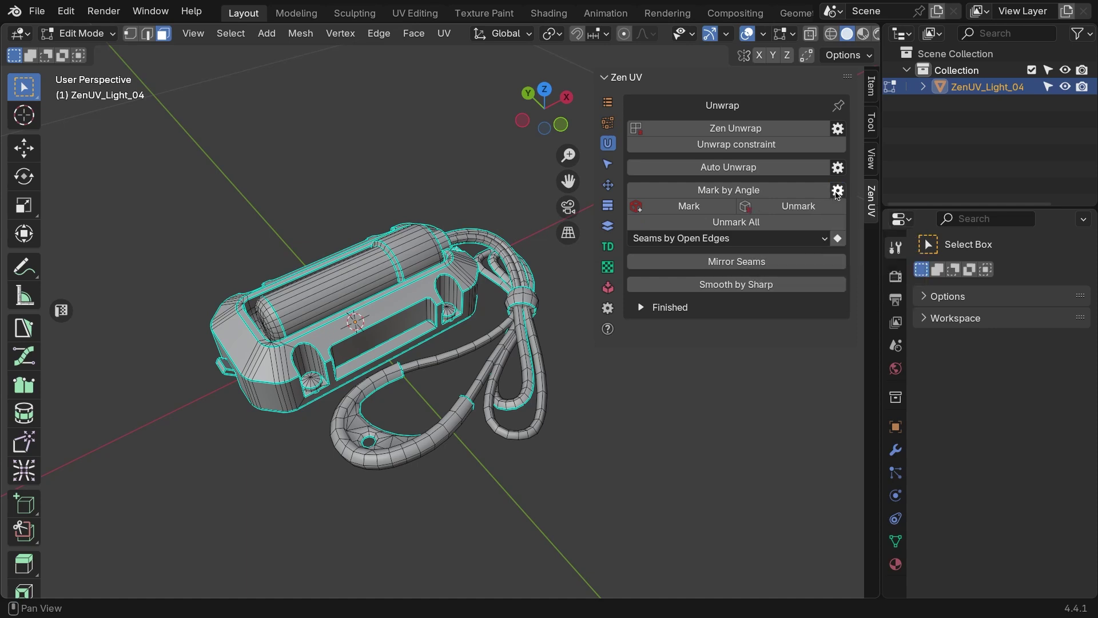
{"action": "left_click", "coordinate": [738, 224]}
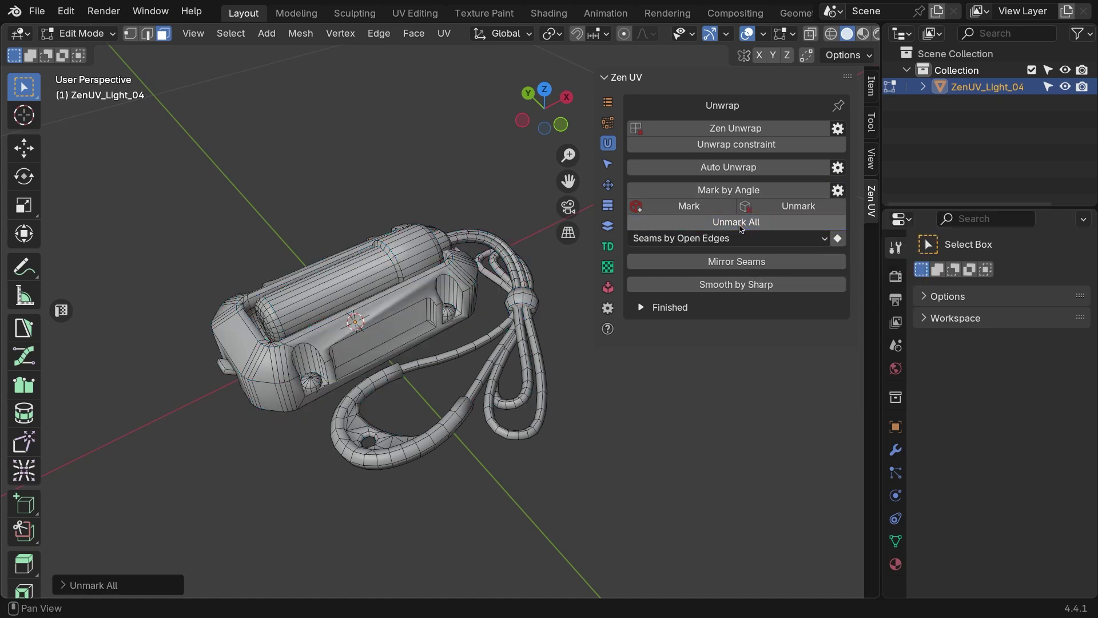
{"action": "middle_click_drag", "start_coordinate": [542, 269], "coordinate": [519, 223], "text": "shift"}
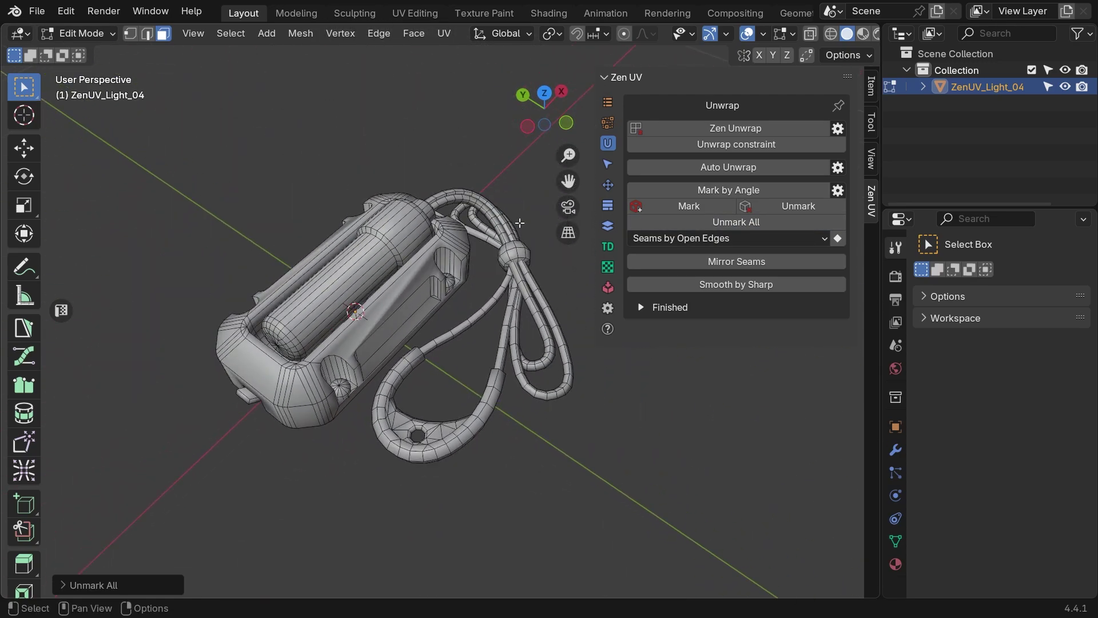
Step: Delete the emergency light's existing UVMap and return to Object Mode
{"action": "left_click", "coordinate": [608, 102]}
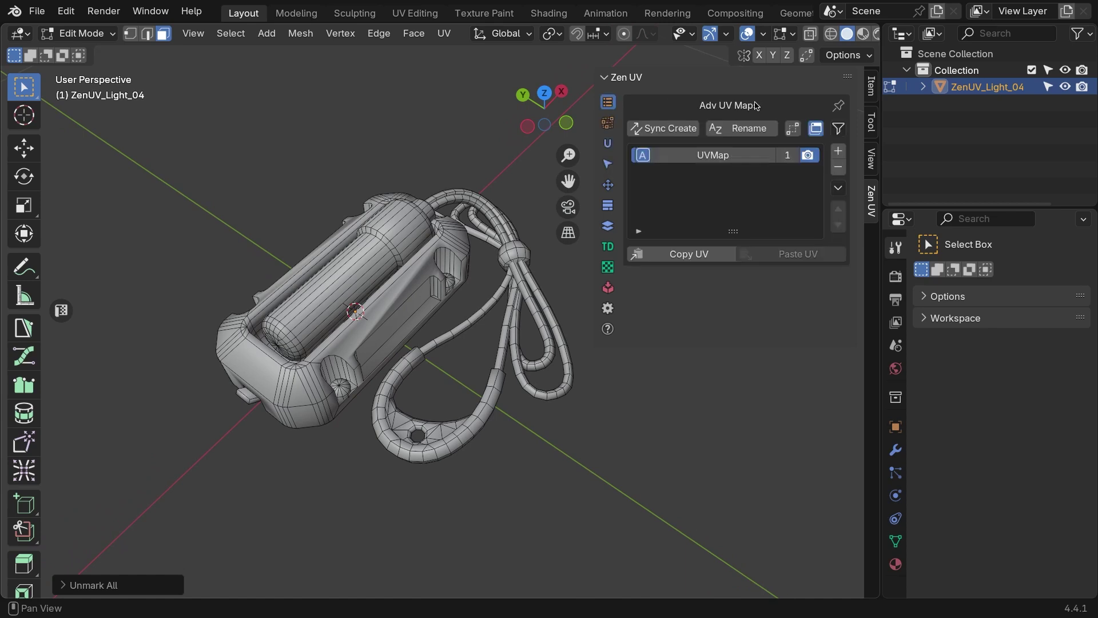
{"action": "left_click", "coordinate": [839, 169]}
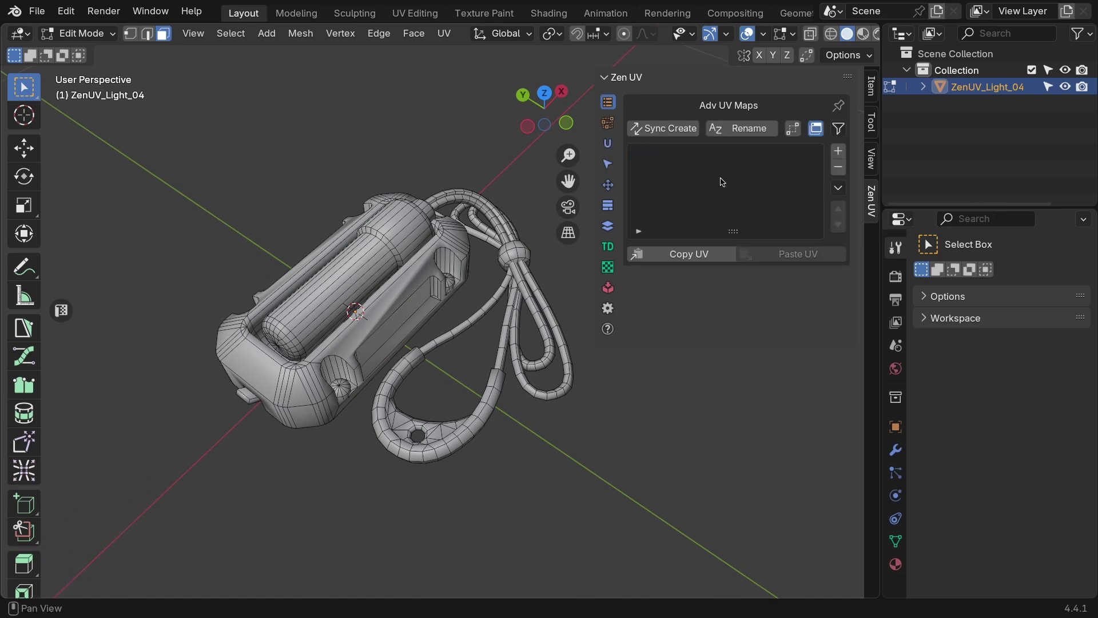
{"action": "left_click", "coordinate": [82, 33]}
{"action": "left_click", "coordinate": [87, 52]}
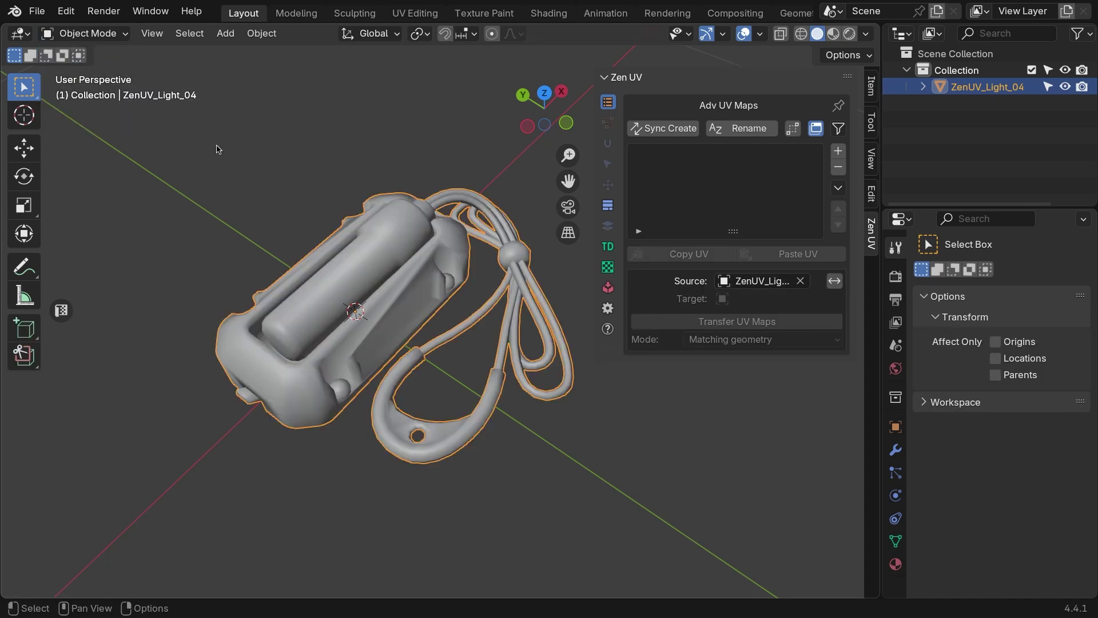
Step: Check the emergency light's rotation and scale values, and apply All Transforms to it
{"action": "left_click", "coordinate": [870, 85]}
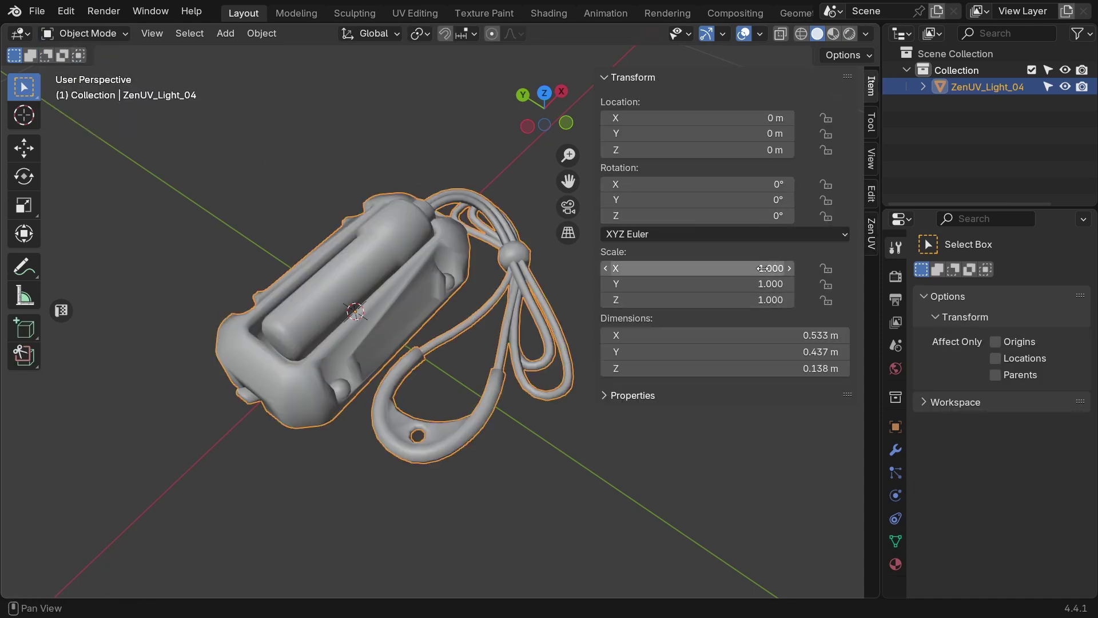
{"action": "left_click", "coordinate": [492, 185]}
{"action": "left_click", "coordinate": [440, 245]}
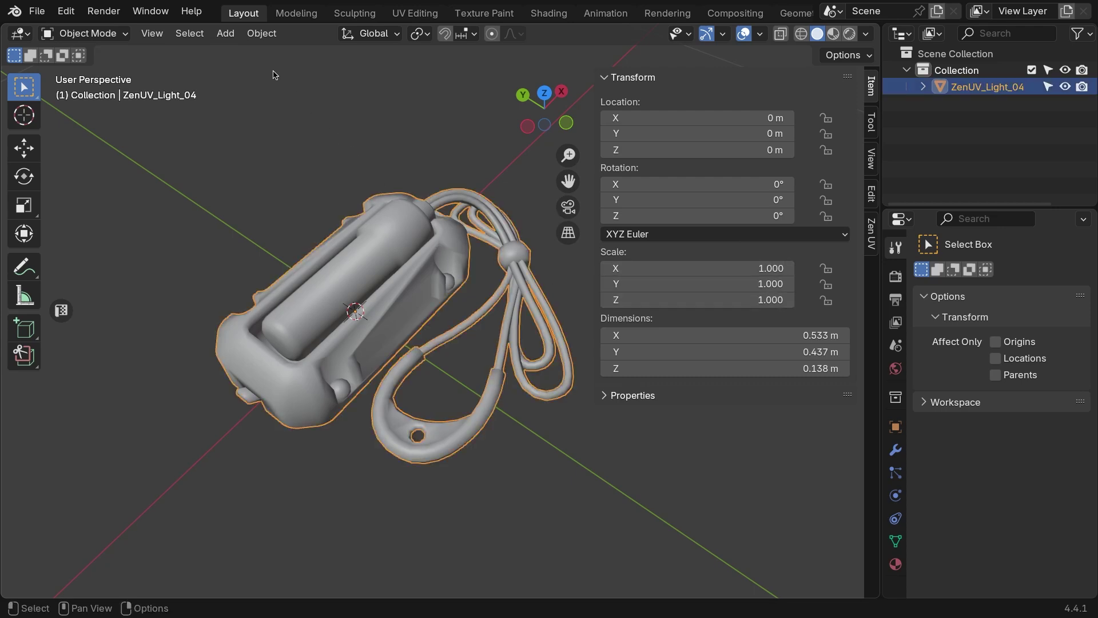
{"action": "left_click", "coordinate": [262, 33]}
{"action": "mouse_move", "coordinate": [316, 121]}
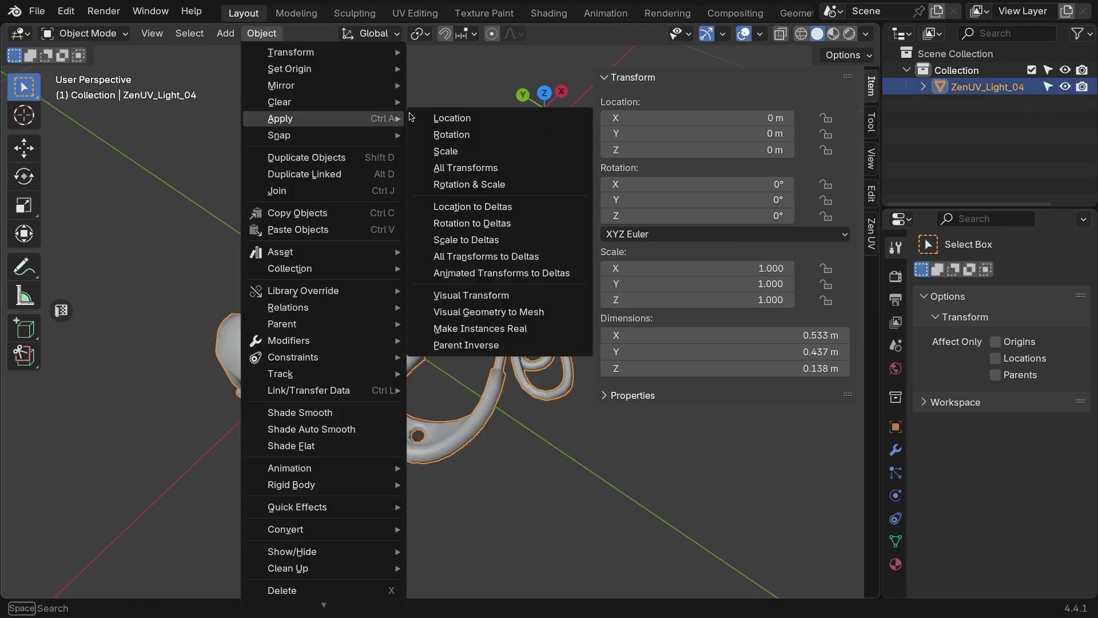
{"action": "left_click", "coordinate": [485, 173]}
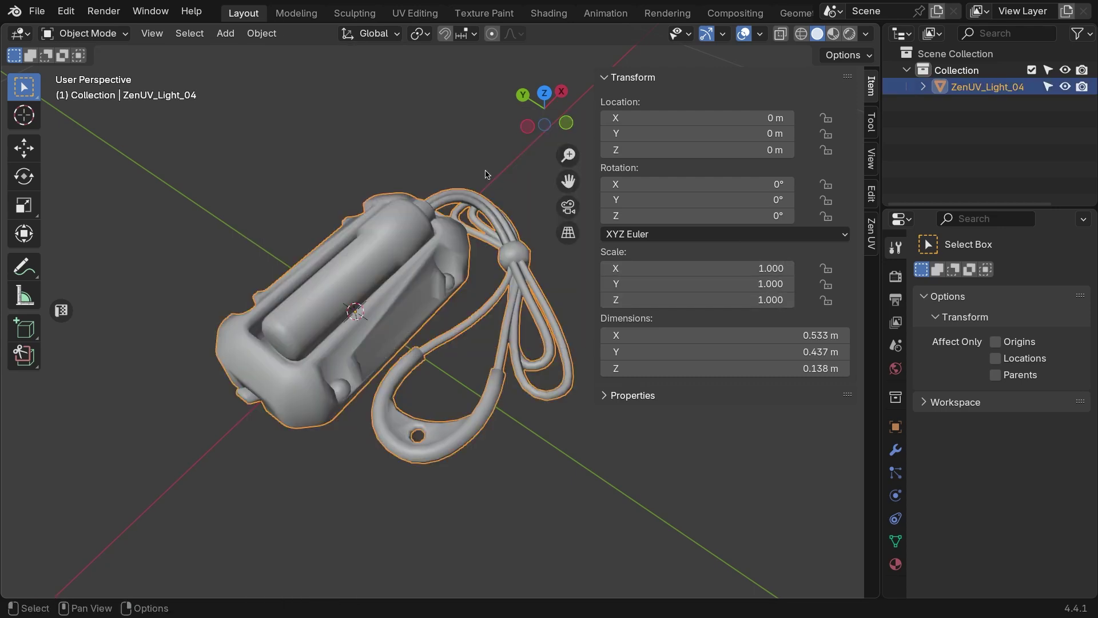
{"action": "left_click", "coordinate": [452, 222]}
Step: Switch the emergency light back to Edit Mode and bring up the Zen UV unwrap tools
{"action": "left_click", "coordinate": [87, 34]}
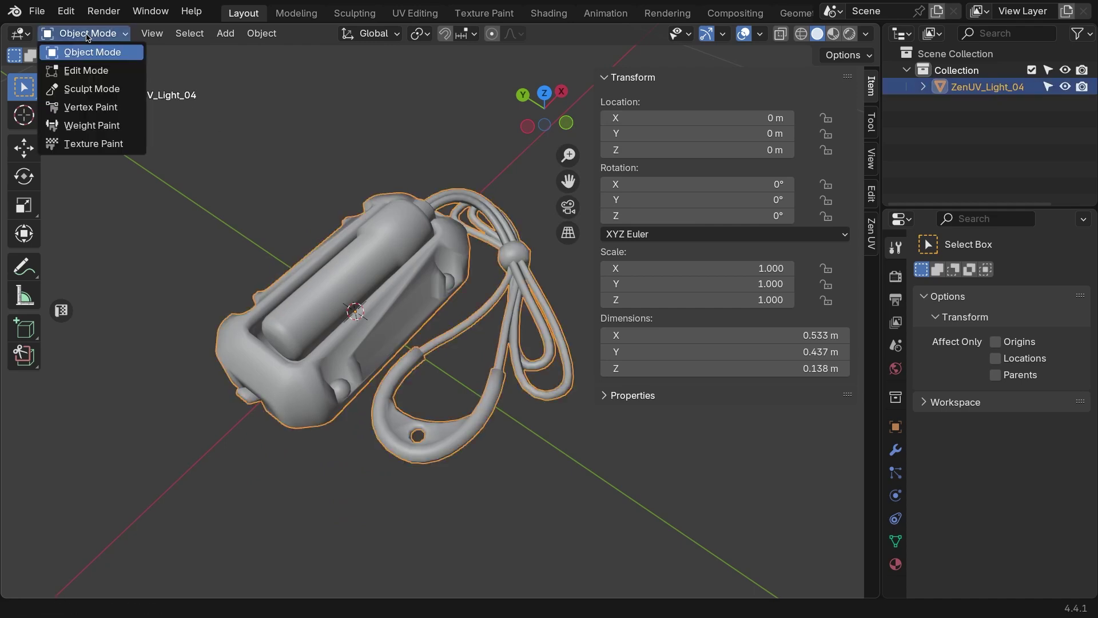
{"action": "left_click", "coordinate": [90, 71]}
{"action": "left_click", "coordinate": [411, 237]}
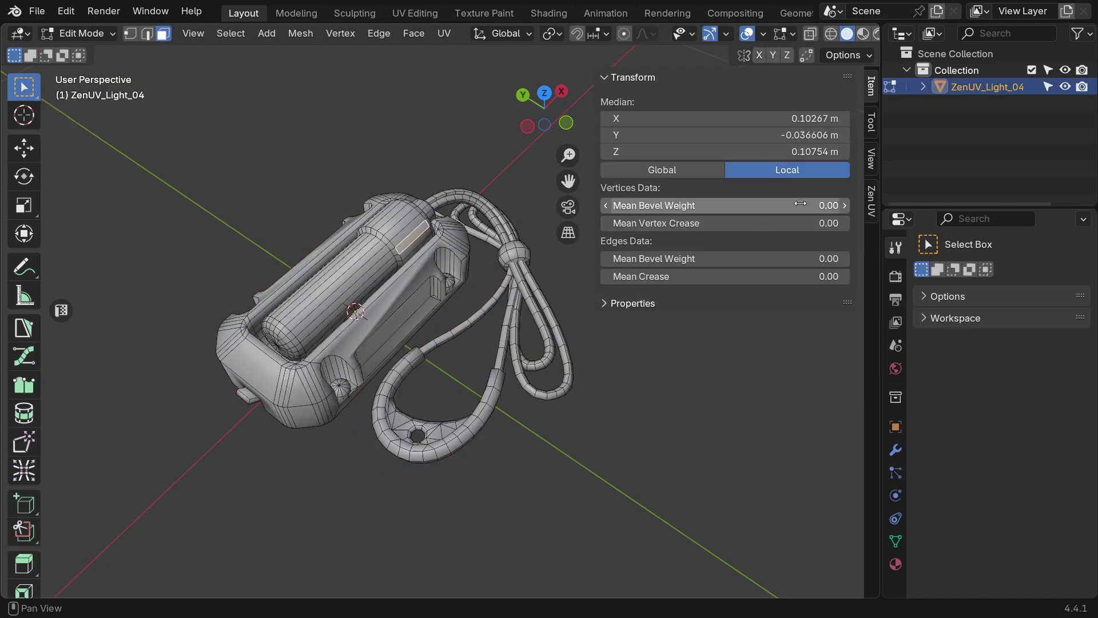
{"action": "left_click", "coordinate": [870, 197]}
{"action": "left_click", "coordinate": [608, 145]}
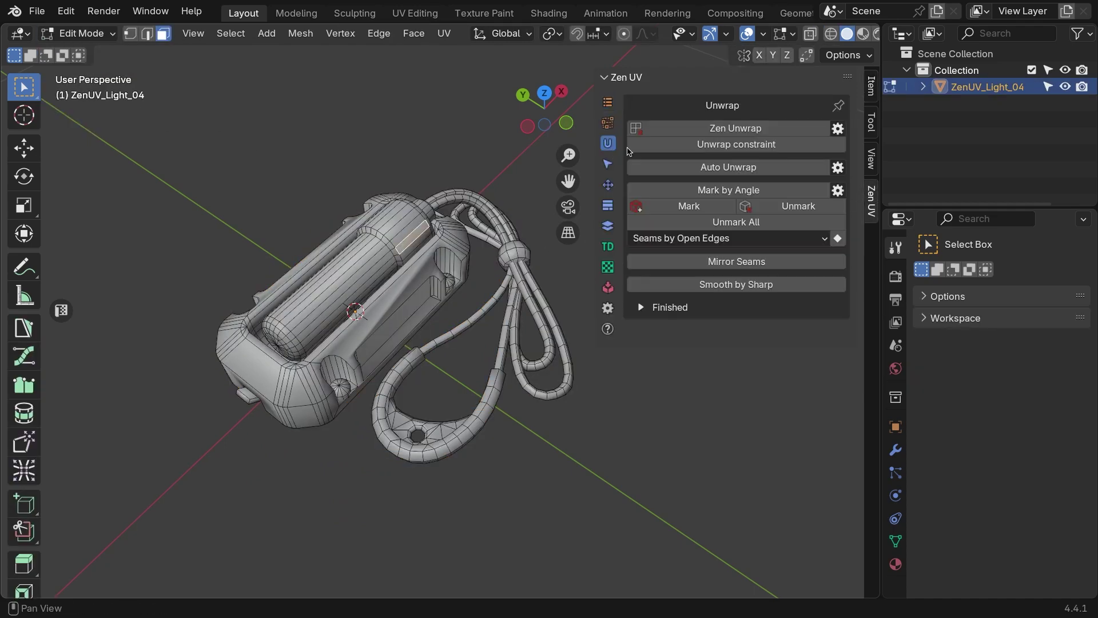
Step: Mark seams and sharp edges across the whole emergency light with Mark by Angle, and review the operation's settings
{"action": "left_click", "coordinate": [460, 174]}
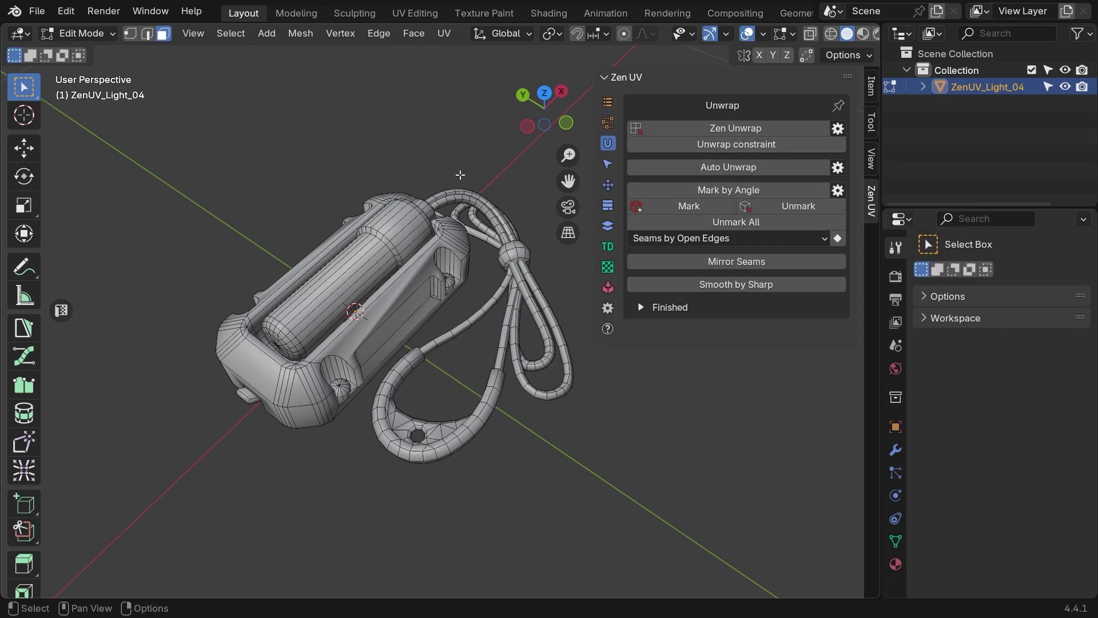
{"action": "left_click", "coordinate": [717, 193]}
{"action": "middle_click_drag", "start_coordinate": [371, 246], "coordinate": [520, 190]}
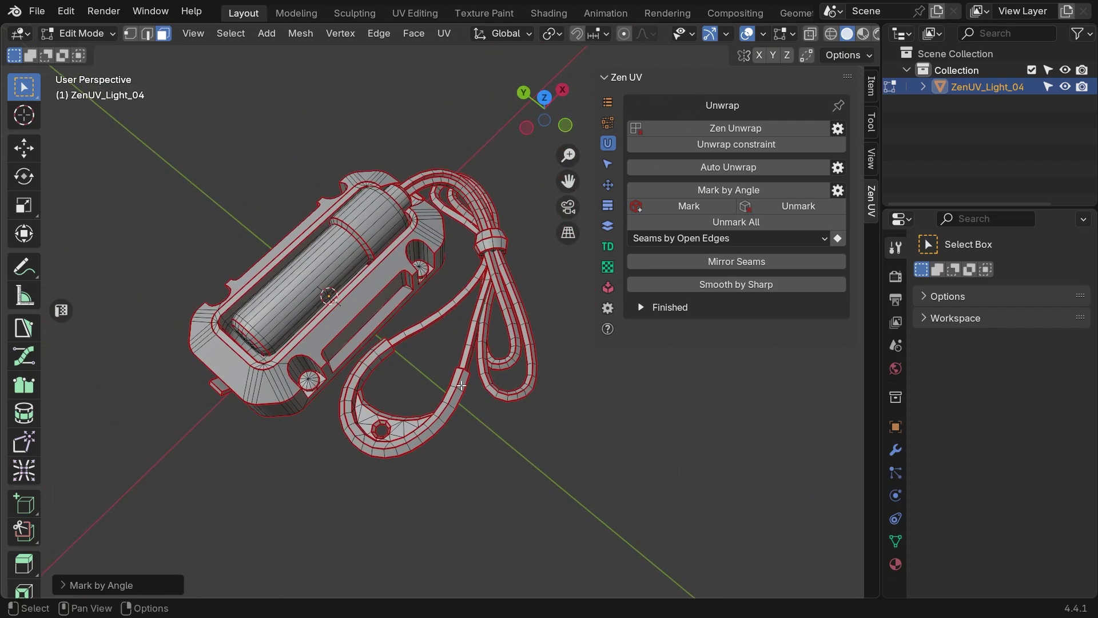
{"action": "left_click", "coordinate": [124, 587]}
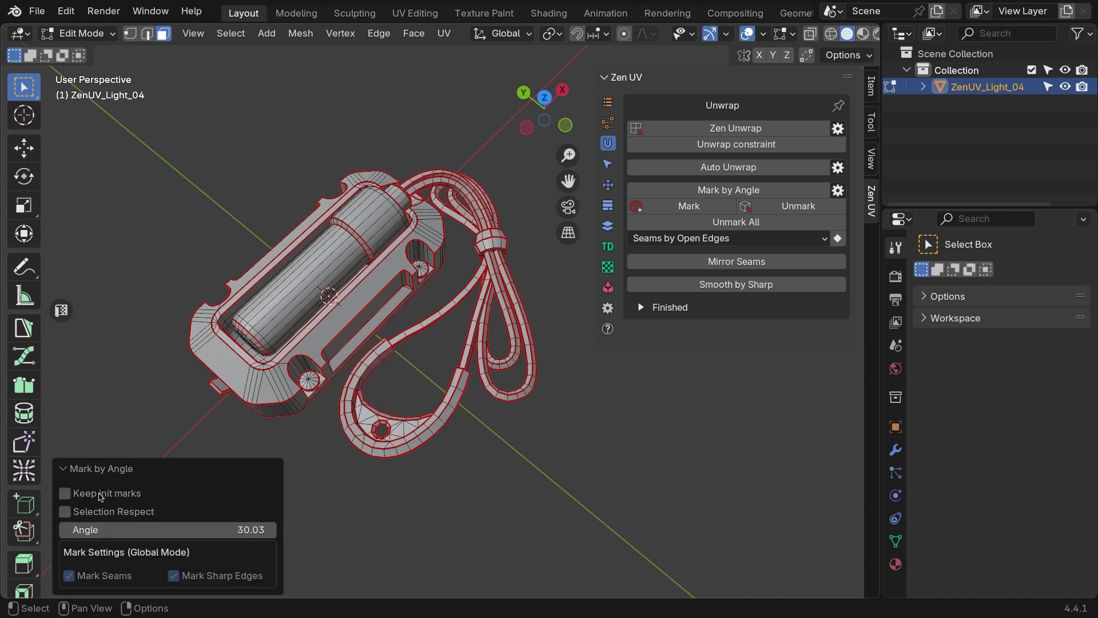
{"action": "left_click", "coordinate": [84, 468]}
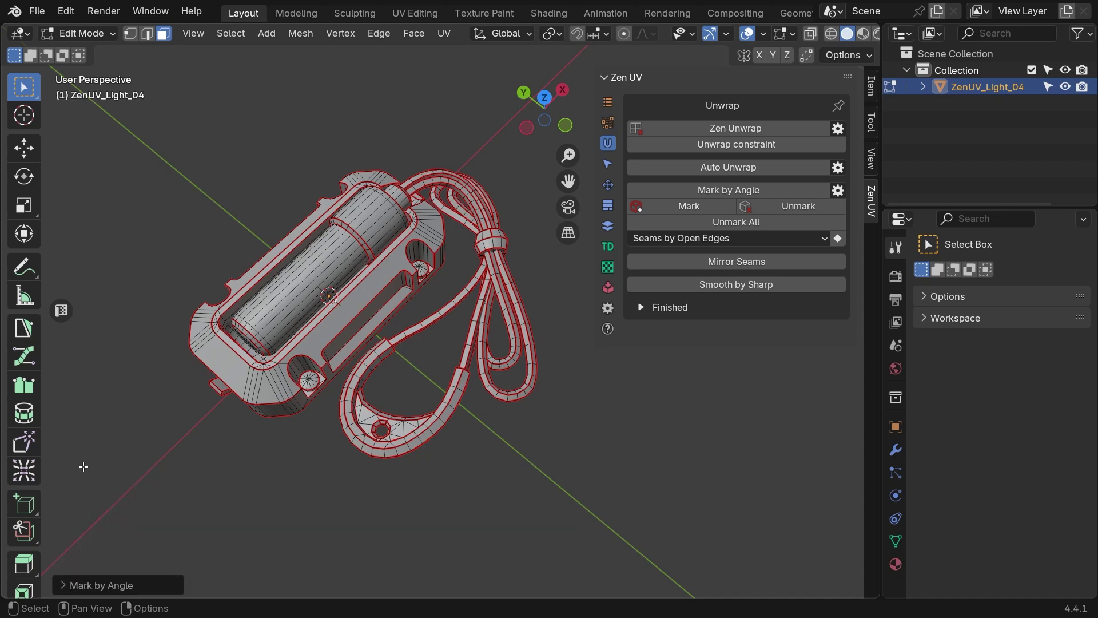
Step: Open a UV Editor beside the 3D viewport and resize the two areas so both the UV grid and the model fit
{"action": "left_click", "coordinate": [62, 310]}
{"action": "left_click_drag", "start_coordinate": [415, 299], "coordinate": [385, 300]}
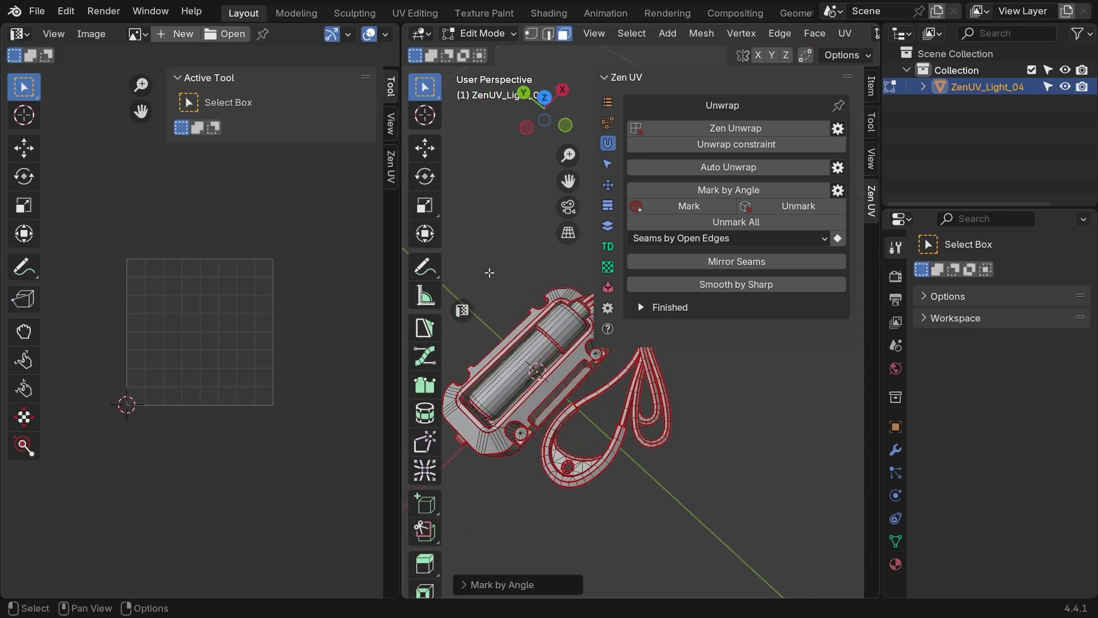
{"action": "key", "text": "t"}
{"action": "middle_click_drag", "start_coordinate": [532, 258], "coordinate": [515, 226]}
{"action": "left_click_drag", "start_coordinate": [595, 218], "coordinate": [644, 218]}
{"action": "middle_click_drag", "start_coordinate": [458, 280], "coordinate": [510, 270], "text": "shift"}
{"action": "left_click_drag", "start_coordinate": [401, 275], "coordinate": [387, 275]}
{"action": "mouse_move", "coordinate": [417, 303]}
{"action": "middle_mouse_down"}
{"action": "mouse_move", "coordinate": [461, 291]}
{"action": "mouse_move", "coordinate": [401, 310]}
{"action": "middle_mouse_up"}
{"action": "left_click", "coordinate": [401, 309]}
{"action": "left_click", "coordinate": [14, 311]}
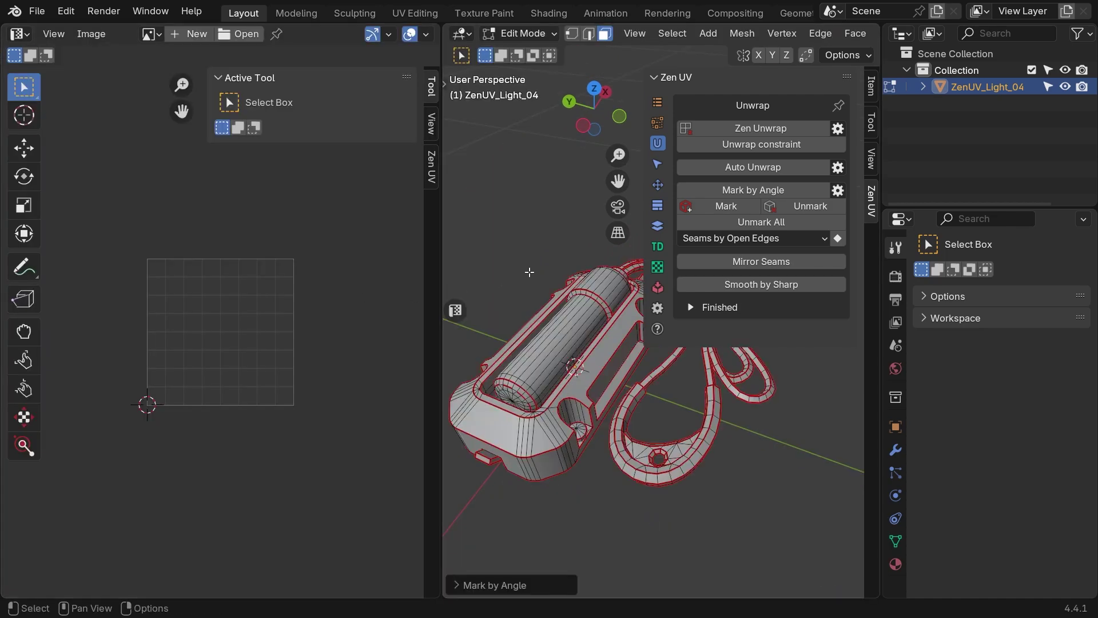
{"action": "key", "text": "n"}
{"action": "middle_click_drag", "start_coordinate": [562, 258], "coordinate": [650, 173]}
{"action": "key", "text": "n"}
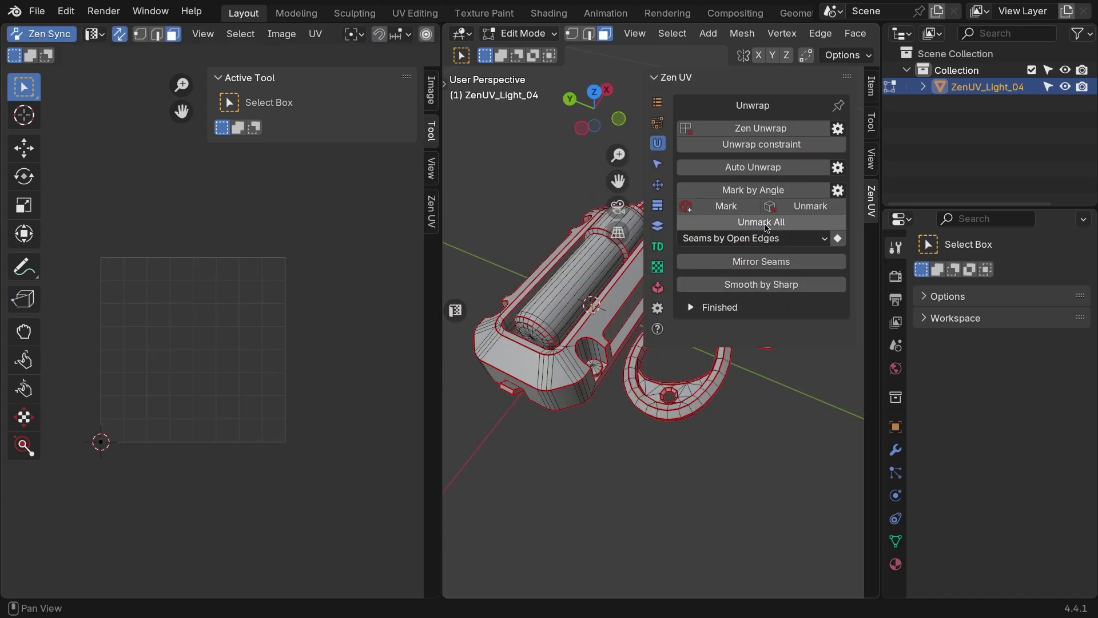
Step: Unmark all edges and run Zen Unwrap on the sloped face strip at the light's front end
{"action": "left_click", "coordinate": [766, 228]}
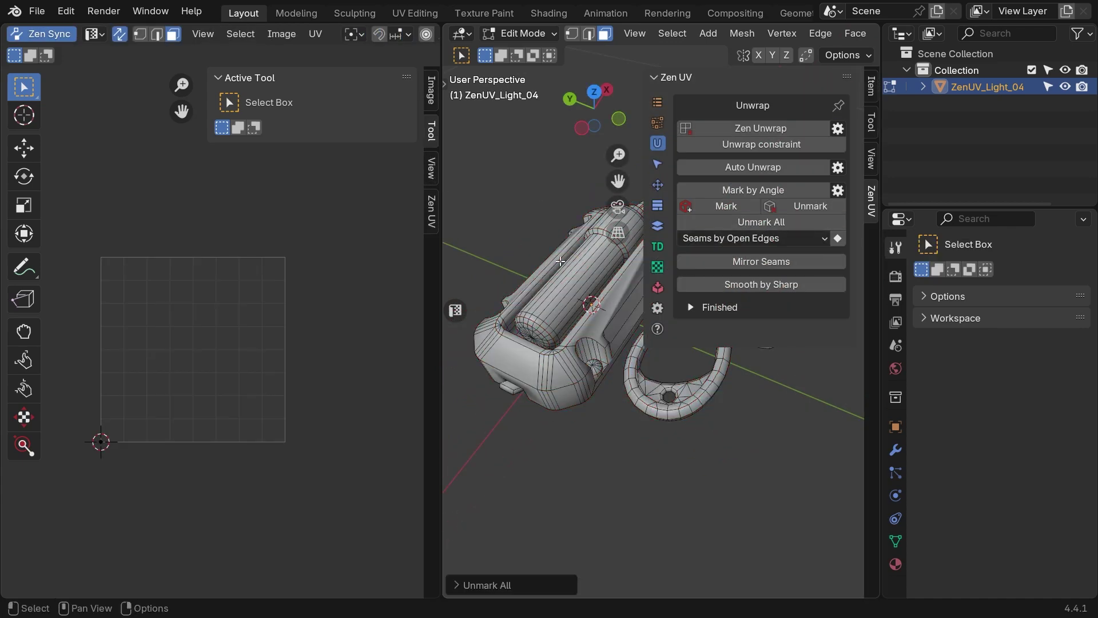
{"action": "left_click", "coordinate": [520, 359], "text": "alt"}
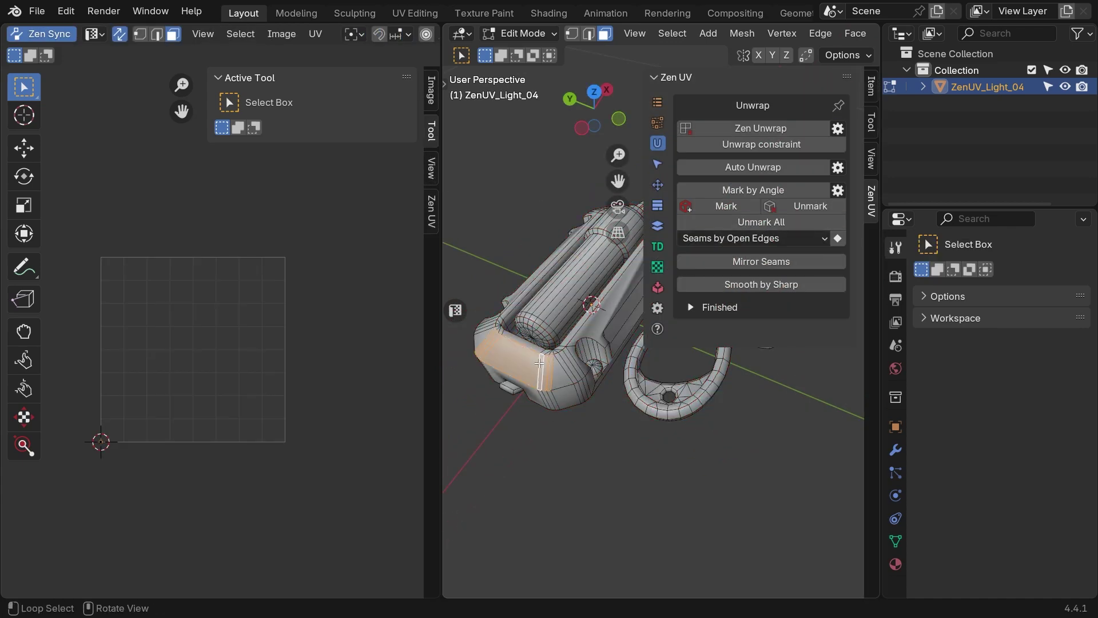
{"action": "middle_click_drag", "start_coordinate": [530, 344], "coordinate": [578, 339]}
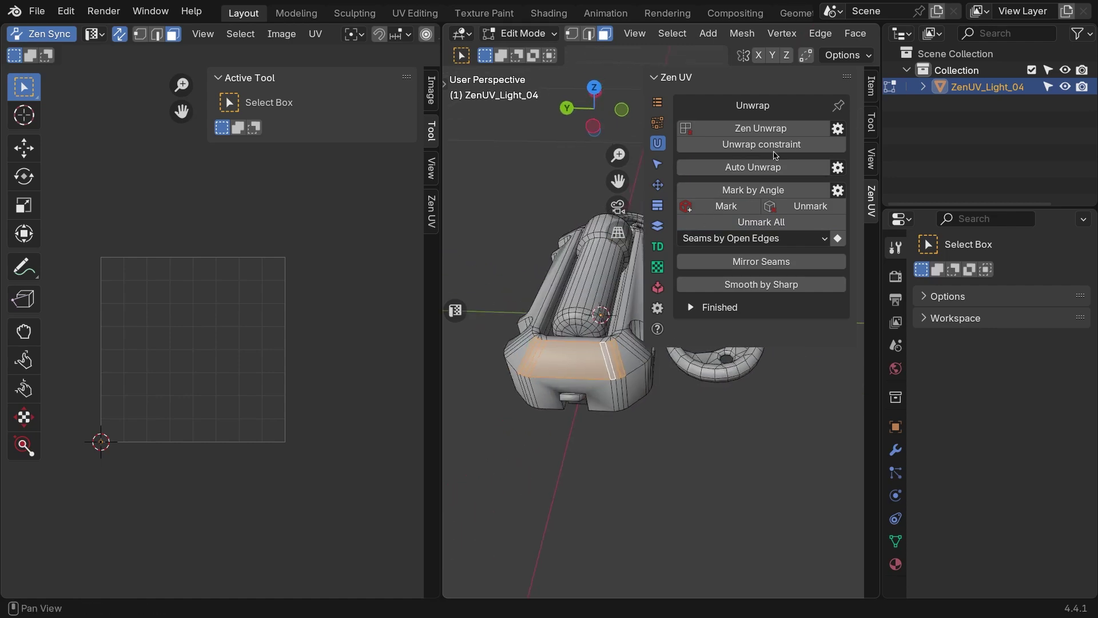
{"action": "left_click", "coordinate": [788, 129]}
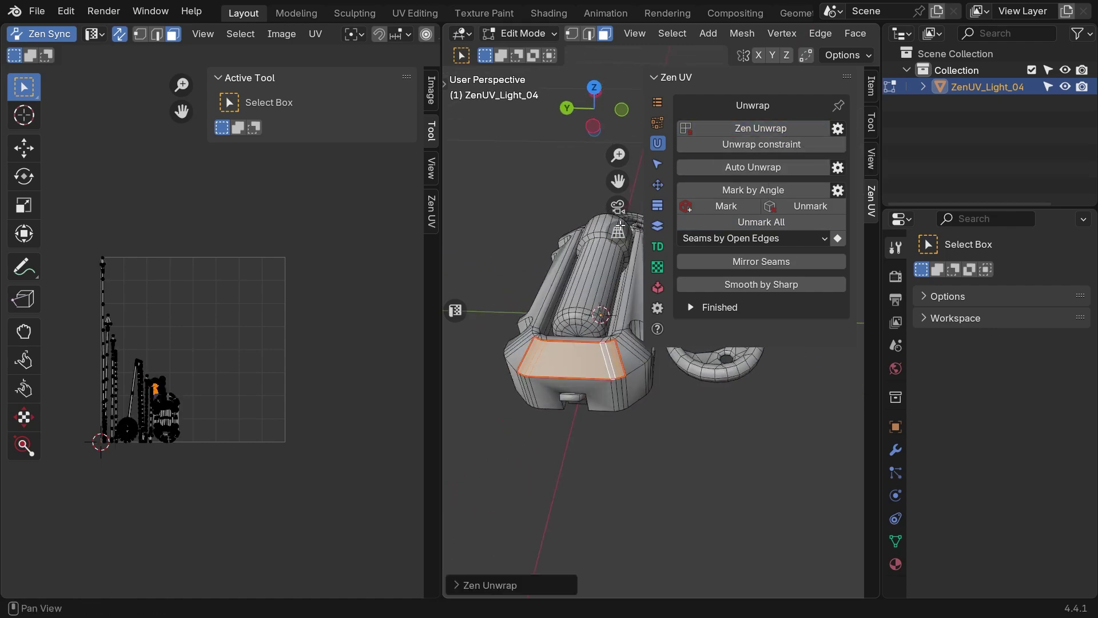
{"action": "left_click", "coordinate": [506, 274]}
{"action": "scroll", "coordinate": [517, 297], "scroll_direction": "up", "scroll_amount": 2}
{"action": "middle_click_drag", "start_coordinate": [517, 354], "coordinate": [595, 286], "text": "shift"}
{"action": "scroll", "coordinate": [594, 286], "scroll_direction": "up", "scroll_amount": 2}
{"action": "scroll", "coordinate": [219, 333], "scroll_direction": "up", "scroll_amount": 3}
{"action": "middle_click_drag", "start_coordinate": [184, 399], "coordinate": [272, 314]}
Step: Select the linked front-end island, move it clear of the other islands and enlarge it in the UV Editor
{"action": "left_click", "coordinate": [595, 267]}
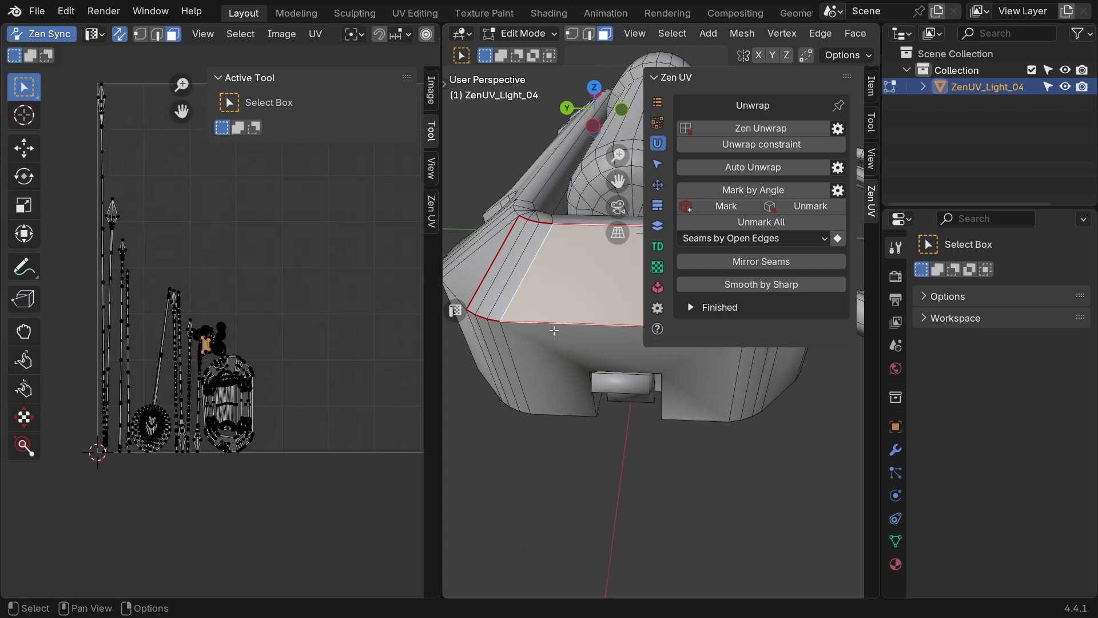
{"action": "left_click", "coordinate": [526, 427]}
{"action": "key", "text": "l"}
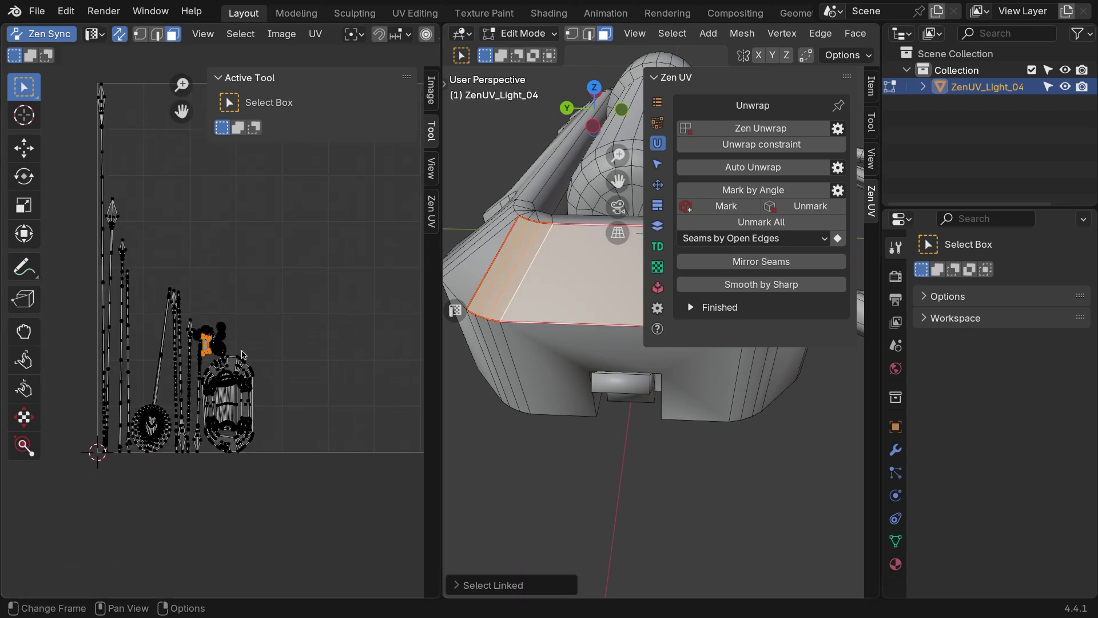
{"action": "scroll", "coordinate": [236, 356], "scroll_direction": "up", "scroll_amount": 1}
{"action": "key", "text": "g"}
{"action": "left_click", "coordinate": [276, 227]}
{"action": "key", "text": "s"}
{"action": "left_click", "coordinate": [32, 250]}
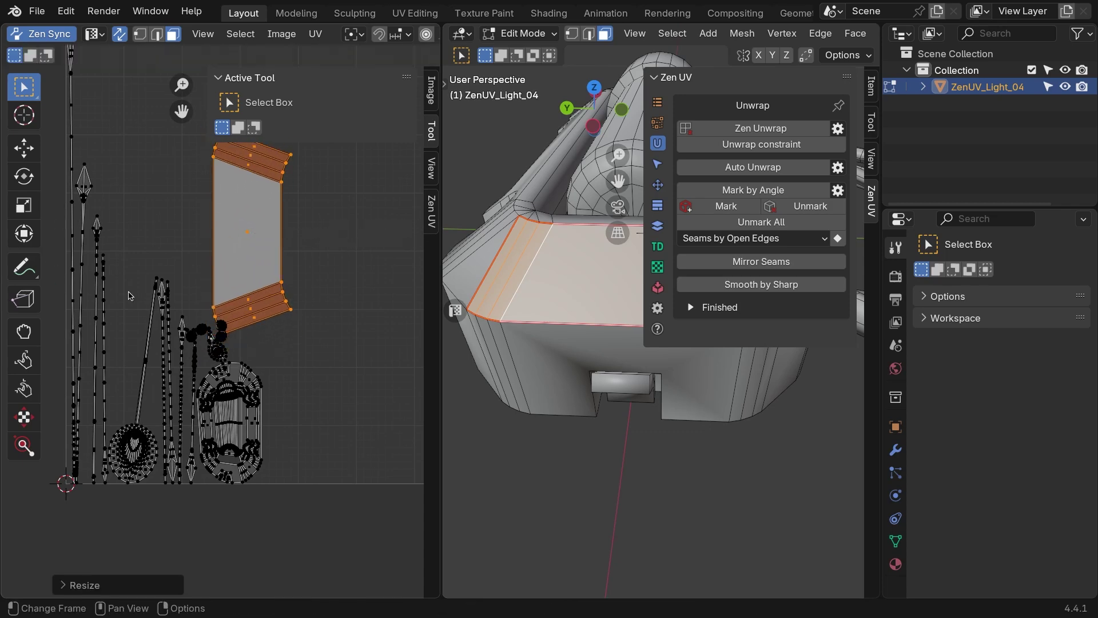
Step: Select the face loop around the light's central cylinder and run Zen Unwrap on it
{"action": "scroll", "coordinate": [590, 306], "scroll_direction": "down", "scroll_amount": 5}
{"action": "middle_click_drag", "start_coordinate": [614, 264], "coordinate": [469, 320], "text": "shift"}
{"action": "middle_click_drag", "start_coordinate": [636, 319], "coordinate": [575, 406]}
{"action": "left_click", "coordinate": [530, 476]}
{"action": "scroll", "coordinate": [566, 320], "scroll_direction": "up", "scroll_amount": 2}
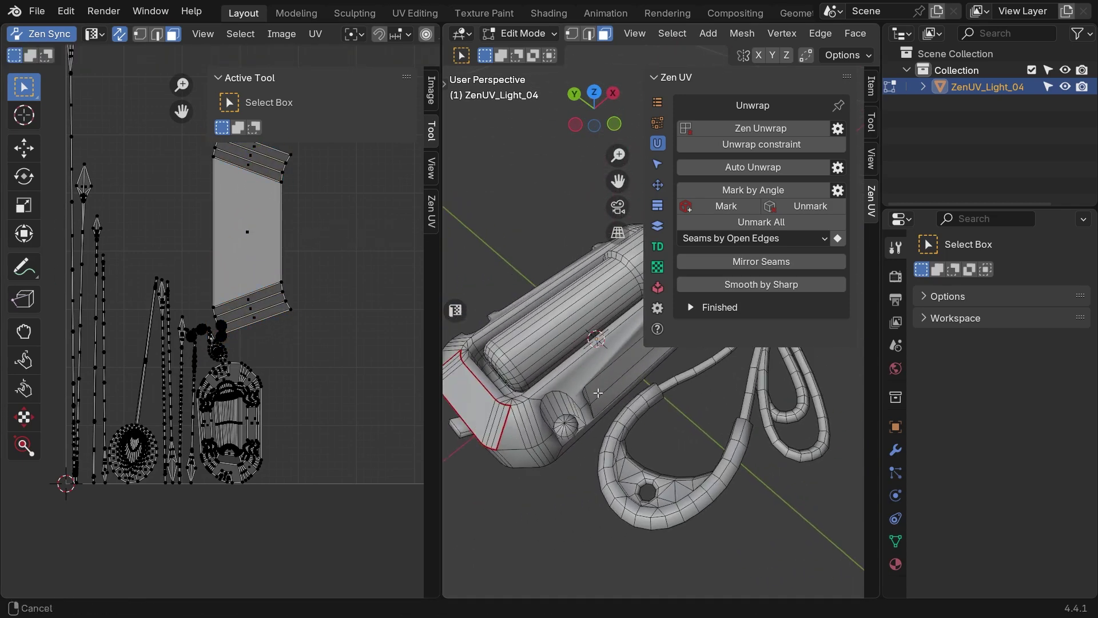
{"action": "key", "text": "l"}
{"action": "scroll", "coordinate": [569, 322], "scroll_direction": "down", "scroll_amount": 1}
{"action": "middle_click_drag", "start_coordinate": [569, 321], "coordinate": [573, 308]}
{"action": "key", "text": "alt+a"}
{"action": "left_click", "coordinate": [565, 324], "text": "alt"}
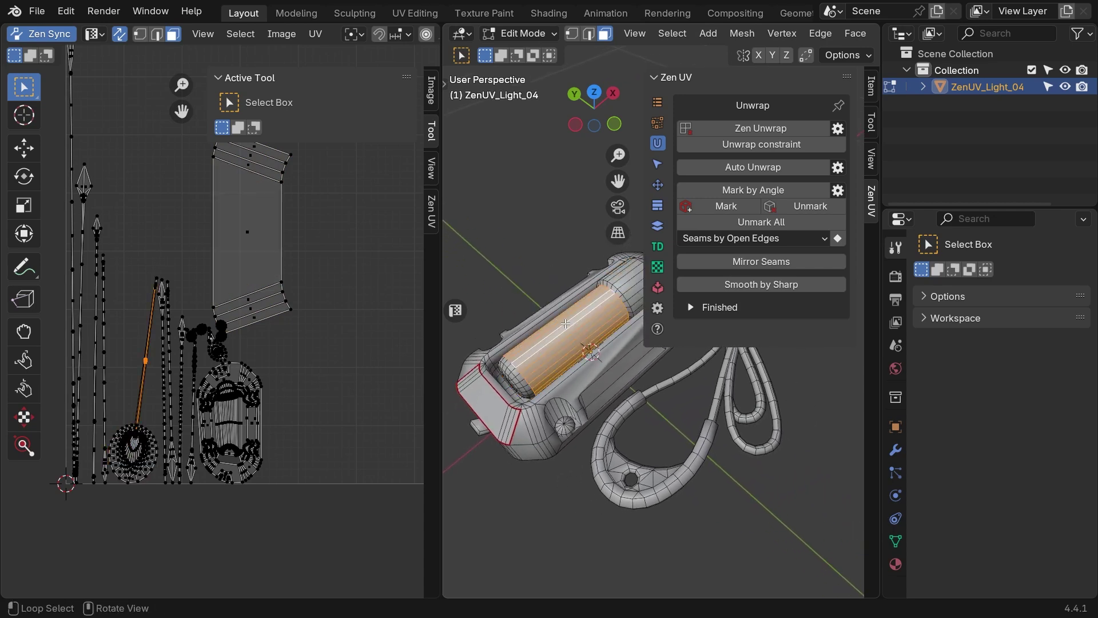
{"action": "scroll", "coordinate": [565, 324], "scroll_direction": "up", "scroll_amount": 1}
{"action": "middle_click_drag", "start_coordinate": [565, 324], "coordinate": [599, 308], "text": "shift"}
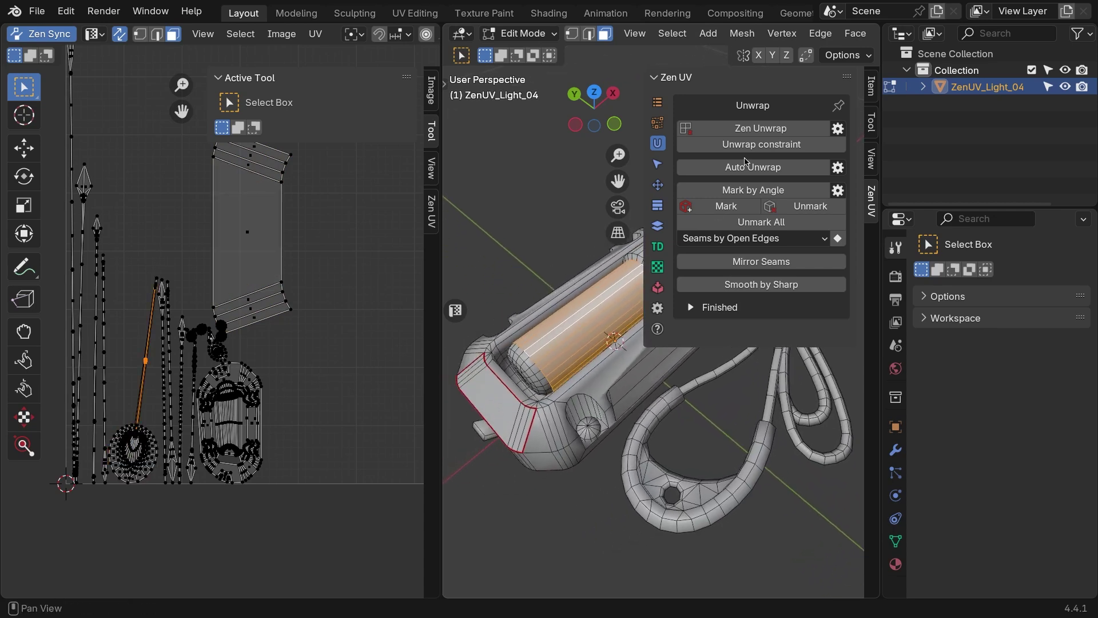
{"action": "left_click", "coordinate": [768, 131]}
{"action": "left_click", "coordinate": [563, 234]}
{"action": "scroll", "coordinate": [559, 298], "scroll_direction": "up", "scroll_amount": 1}
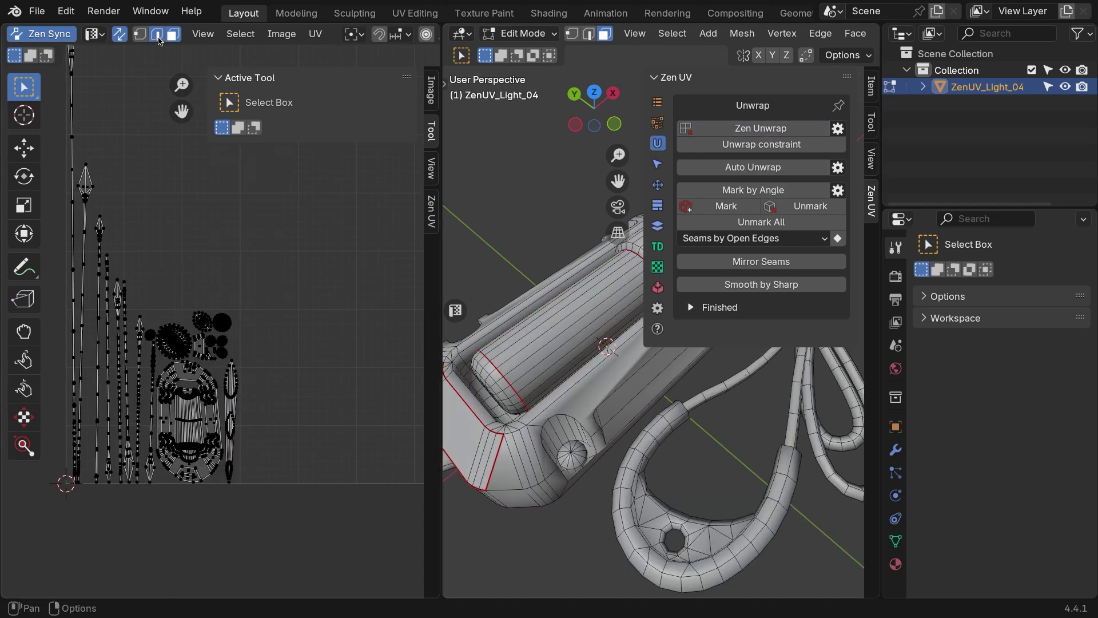
Step: Zen Unwrap the cylinder along a lengthwise seam, try moving its linked island in the UV Editor, and undo the move
{"action": "left_click", "coordinate": [760, 131]}
{"action": "left_click", "coordinate": [561, 237]}
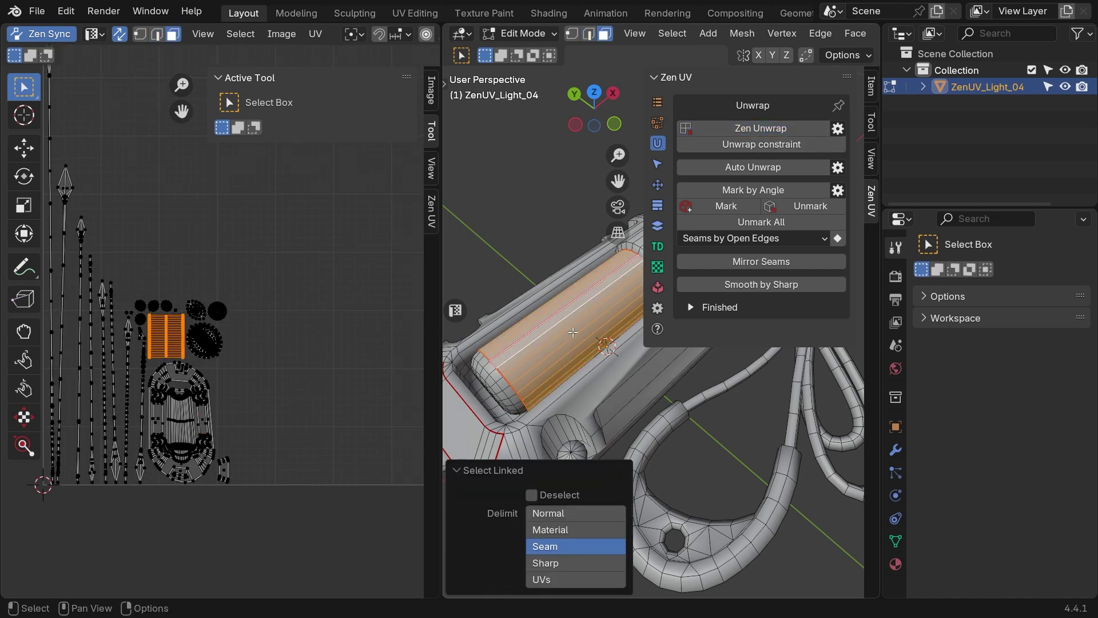
{"action": "left_click", "coordinate": [491, 472]}
{"action": "scroll", "coordinate": [527, 259], "scroll_direction": "down", "scroll_amount": 1}
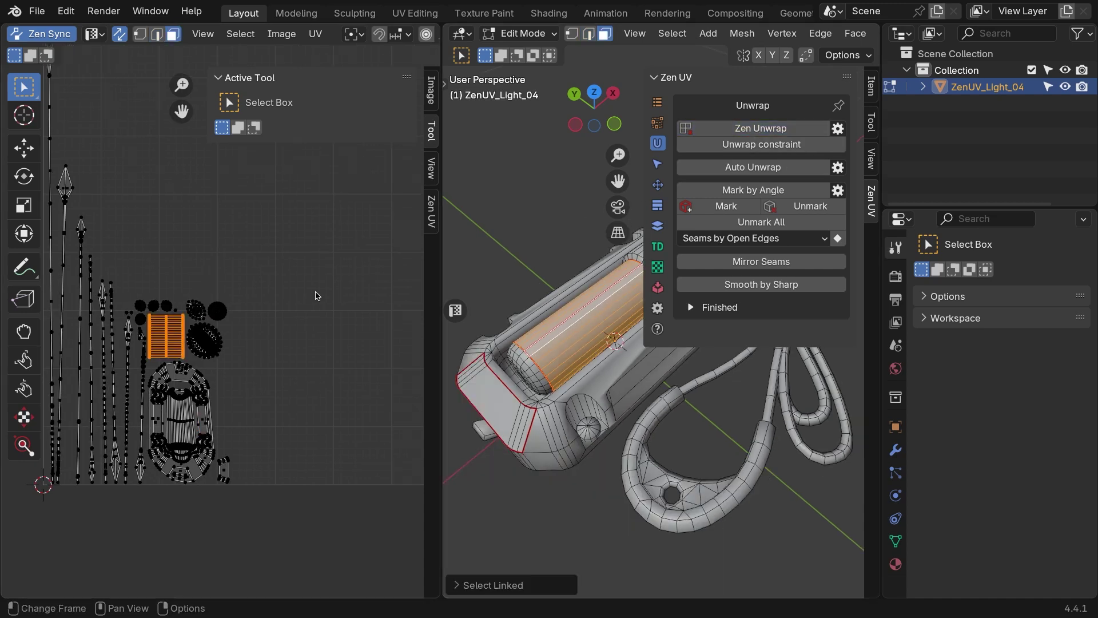
{"action": "key", "text": "g"}
{"action": "left_click", "coordinate": [353, 218]}
{"action": "key", "text": "ctrl+z"}
{"action": "key", "text": "ctrl+z"}
Step: Unmark all edges of the emergency light, delete its UVMap, and return to the Zen UV unwrap tools
{"action": "left_click", "coordinate": [738, 221]}
{"action": "scroll", "coordinate": [561, 286], "scroll_direction": "down", "scroll_amount": 4}
{"action": "middle_click_drag", "start_coordinate": [538, 298], "coordinate": [561, 287]}
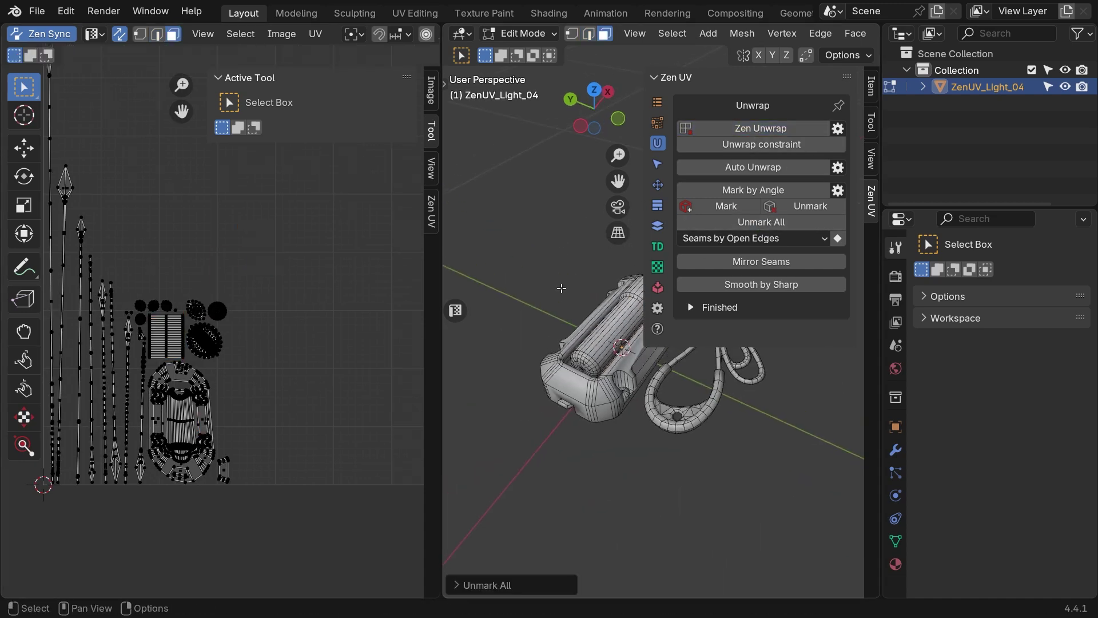
{"action": "left_click", "coordinate": [658, 101]}
{"action": "left_click", "coordinate": [838, 166]}
{"action": "left_click", "coordinate": [657, 143]}
Step: Mark seams and sharp edges on the whole light with Mark by Angle, and unwrap the model with Zen Unwrap
{"action": "scroll", "coordinate": [593, 253], "scroll_direction": "up", "scroll_amount": 2}
{"action": "left_click", "coordinate": [771, 191]}
{"action": "left_click", "coordinate": [510, 585]}
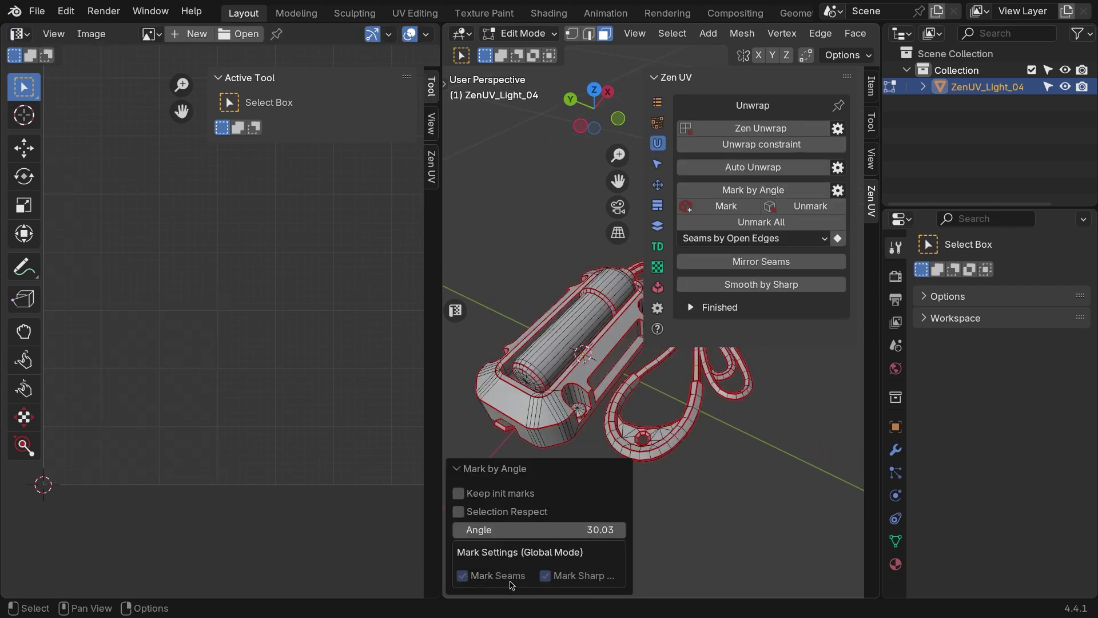
{"action": "left_click", "coordinate": [496, 468]}
{"action": "mouse_move", "coordinate": [583, 400]}
{"action": "middle_mouse_down"}
{"action": "mouse_move", "coordinate": [562, 418]}
{"action": "mouse_move", "coordinate": [572, 394]}
{"action": "middle_mouse_up"}
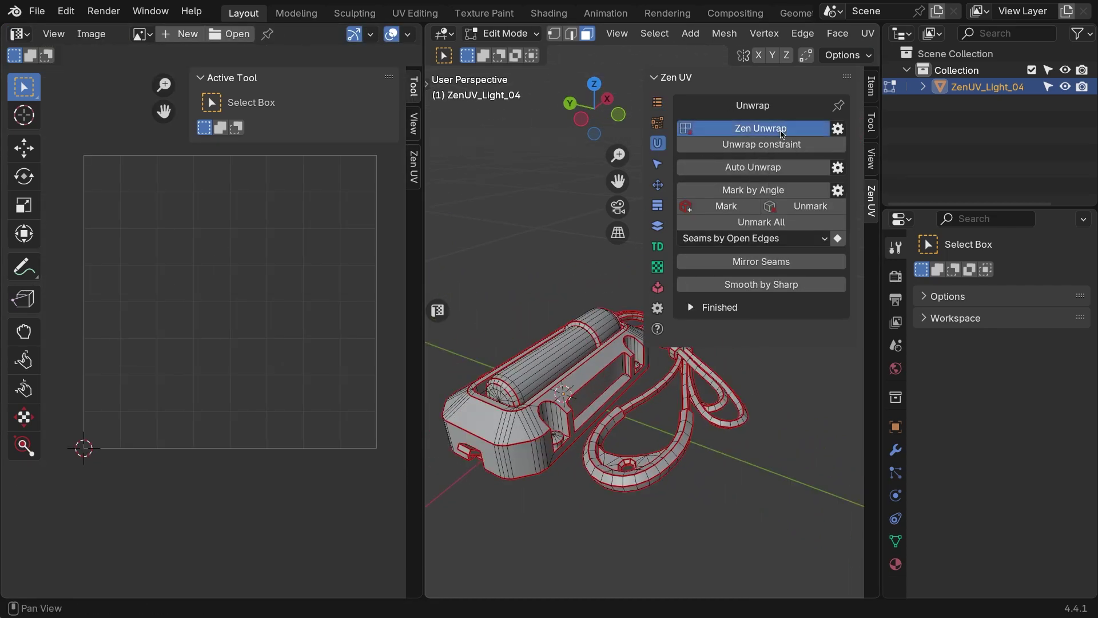
{"action": "left_click", "coordinate": [760, 128]}
{"action": "scroll", "coordinate": [258, 346], "scroll_direction": "up", "scroll_amount": 4}
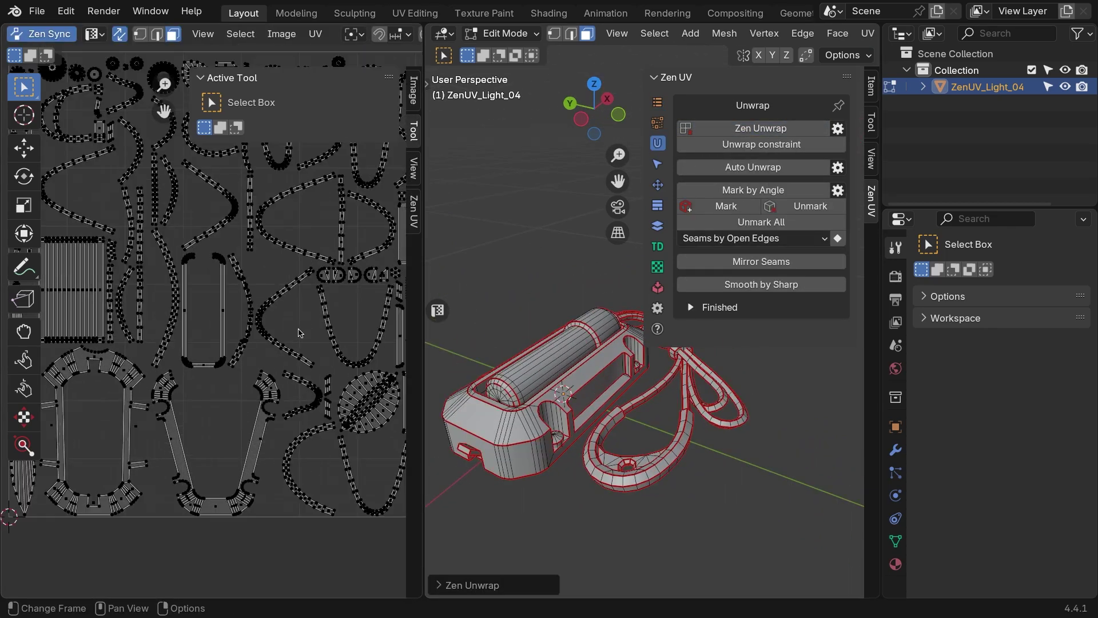
Step: Examine the packed UV islands of the emergency light in an enlarged UV Editor, and restore the 3D viewport's width
{"action": "left_click_drag", "start_coordinate": [425, 303], "coordinate": [643, 303]}
{"action": "scroll", "coordinate": [320, 369], "scroll_direction": "down", "scroll_amount": 2}
{"action": "scroll", "coordinate": [337, 275], "scroll_direction": "up", "scroll_amount": 2}
{"action": "middle_click_drag", "start_coordinate": [548, 161], "coordinate": [490, 335]}
{"action": "key", "text": "n"}
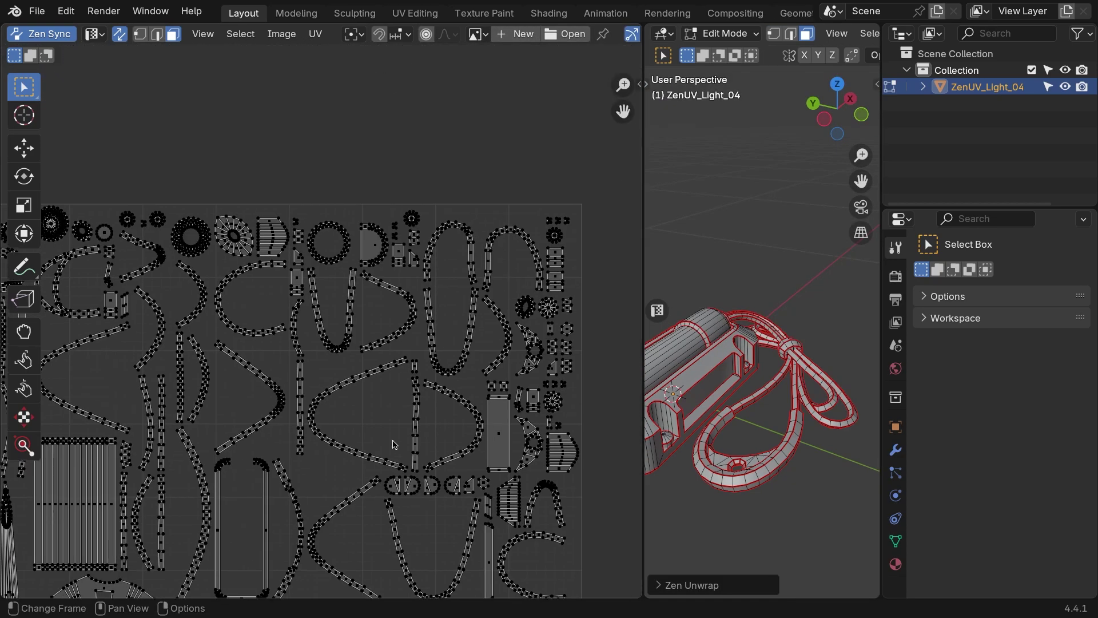
{"action": "middle_click_drag", "start_coordinate": [364, 457], "coordinate": [527, 315]}
{"action": "key", "text": "t"}
{"action": "middle_click_drag", "start_coordinate": [314, 384], "coordinate": [224, 218]}
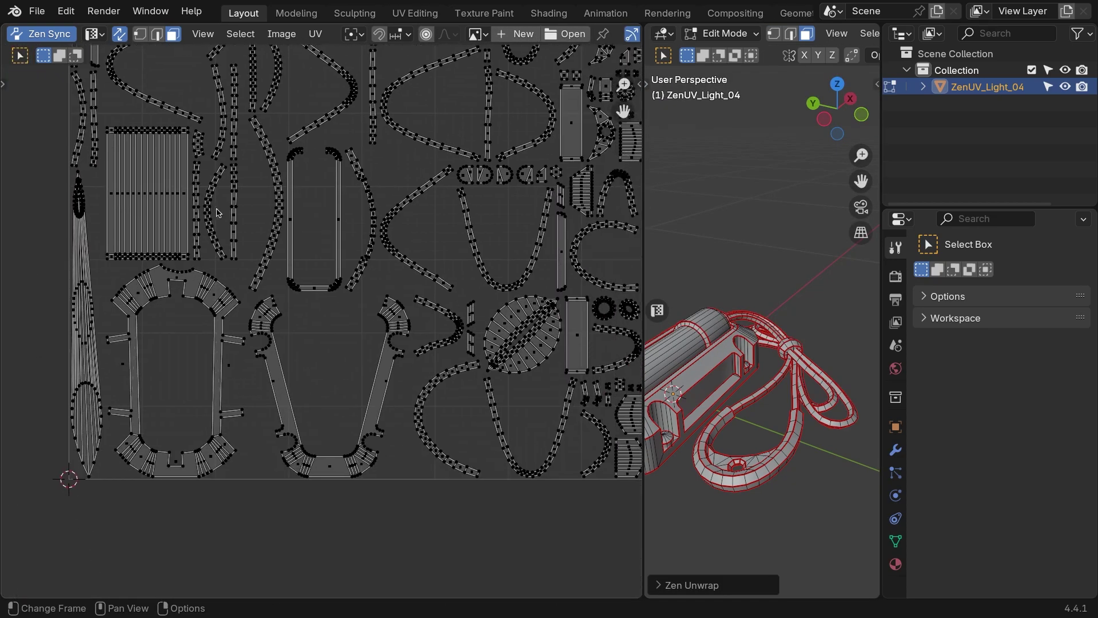
{"action": "middle_click_drag", "start_coordinate": [426, 243], "coordinate": [322, 308]}
{"action": "scroll", "coordinate": [322, 307], "scroll_direction": "down", "scroll_amount": 3}
{"action": "scroll", "coordinate": [334, 259], "scroll_direction": "up", "scroll_amount": 2}
{"action": "middle_click_drag", "start_coordinate": [334, 258], "coordinate": [397, 265]}
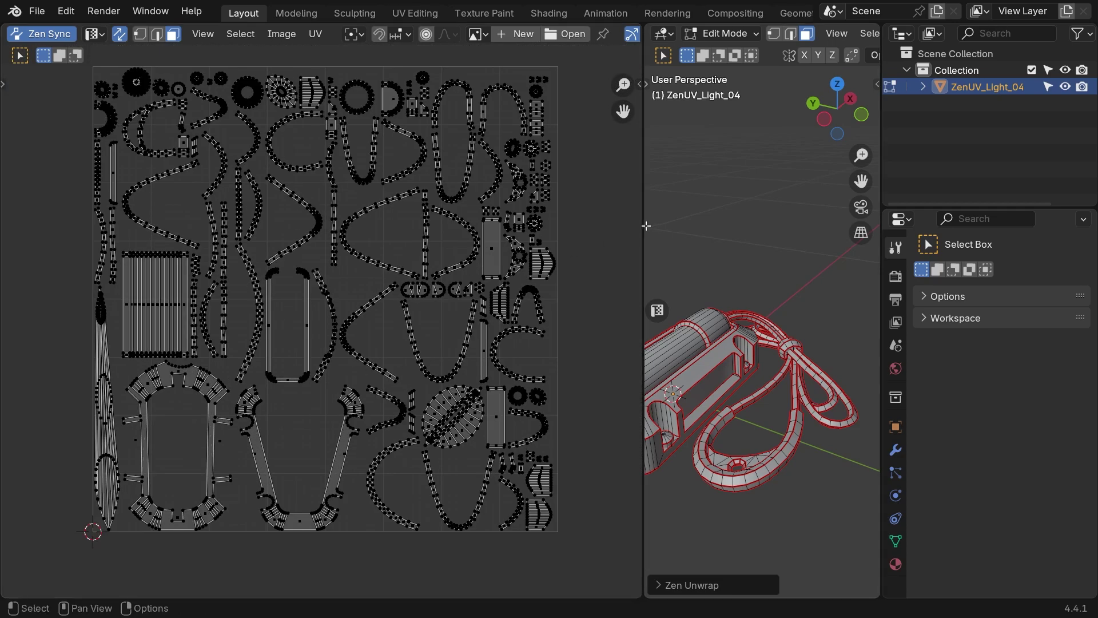
{"action": "left_click_drag", "start_coordinate": [644, 225], "coordinate": [392, 234]}
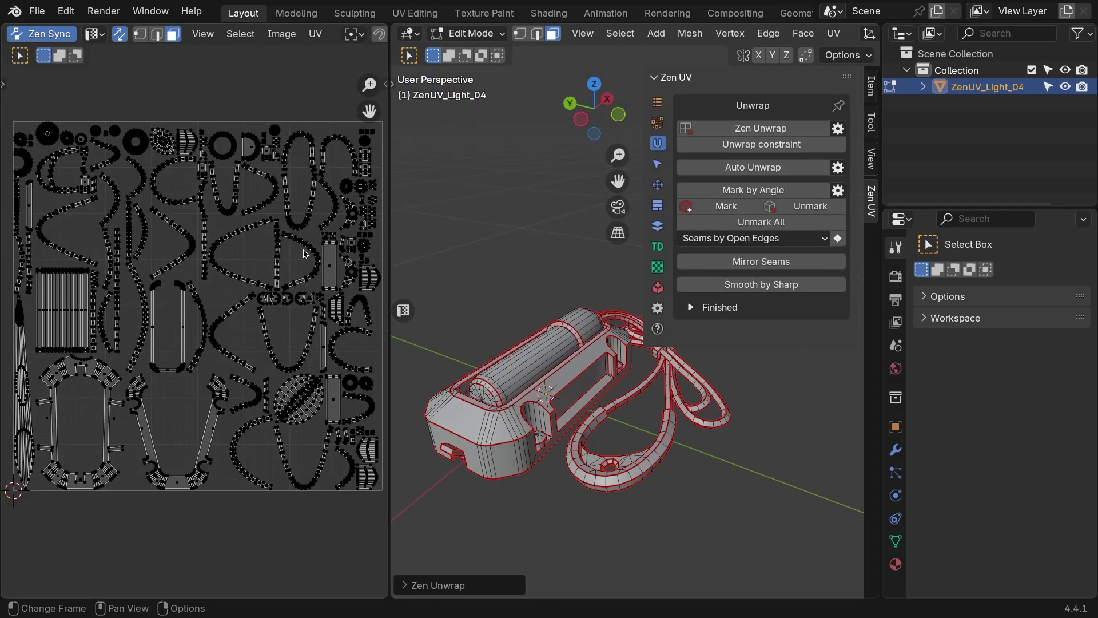
Step: Apply the Zen UV Checker Texture to the emergency light using the zen-mono-1024x1024.png image
{"action": "middle_click_drag", "start_coordinate": [589, 321], "coordinate": [577, 260], "text": "shift"}
{"action": "key", "text": "alt+a"}
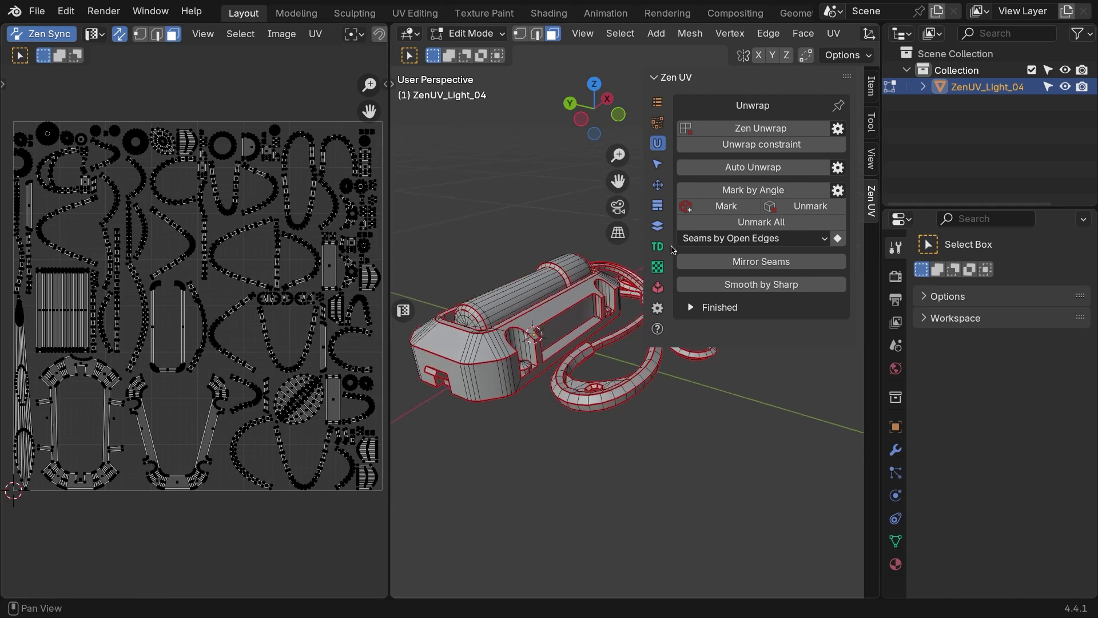
{"action": "left_click", "coordinate": [658, 267]}
{"action": "left_click", "coordinate": [752, 129]}
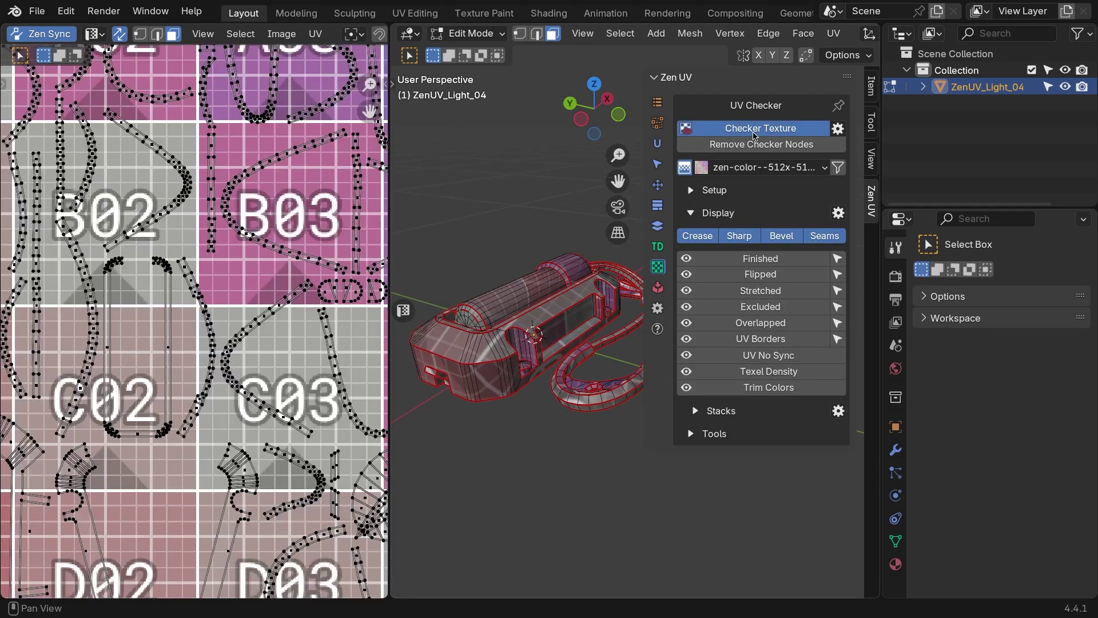
{"action": "left_click", "coordinate": [751, 168]}
{"action": "left_click", "coordinate": [731, 244]}
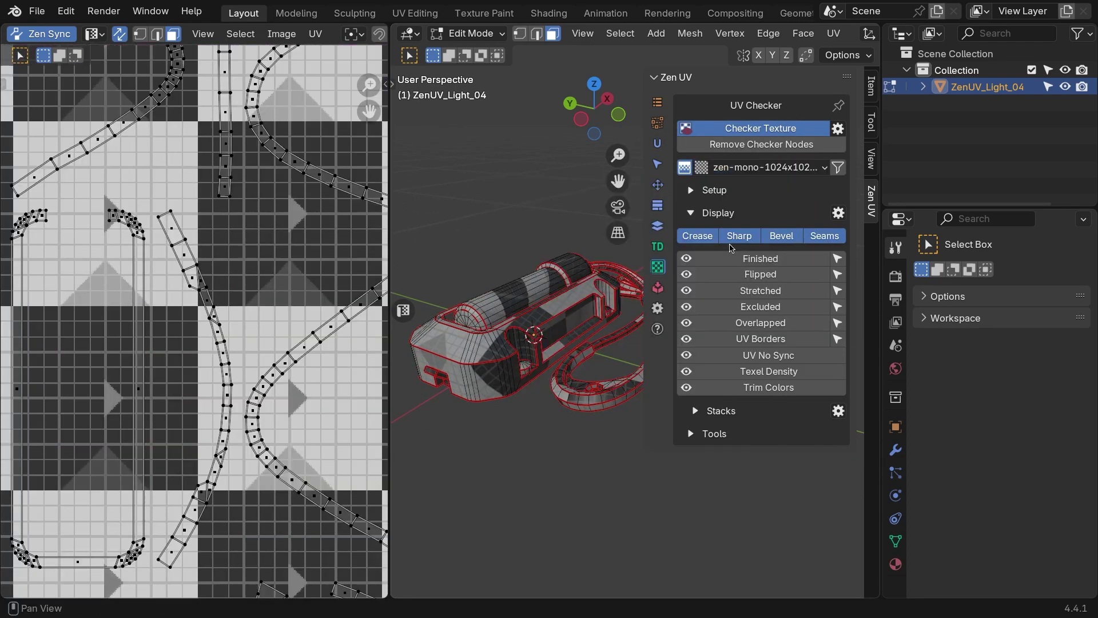
{"action": "key", "text": "Home"}
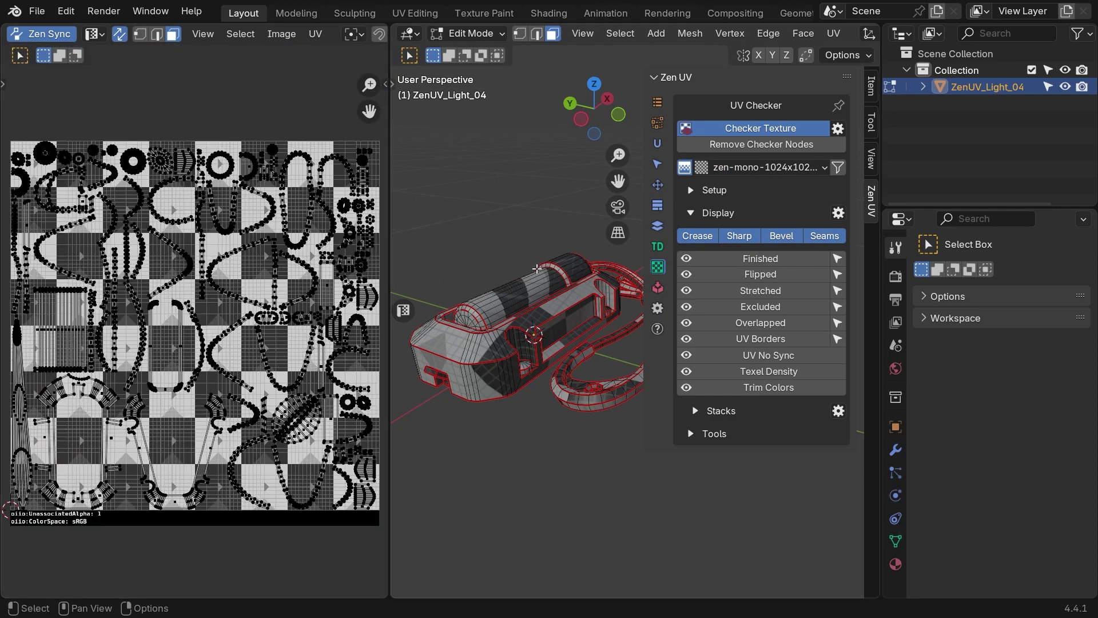
Step: Preview the zen-mono-1024x2048.png checker image on the model and switch back to zen-mono-1024x1024.png
{"action": "middle_click_drag", "start_coordinate": [538, 268], "coordinate": [657, 229]}
{"action": "left_click", "coordinate": [750, 166]}
{"action": "left_click", "coordinate": [721, 261]}
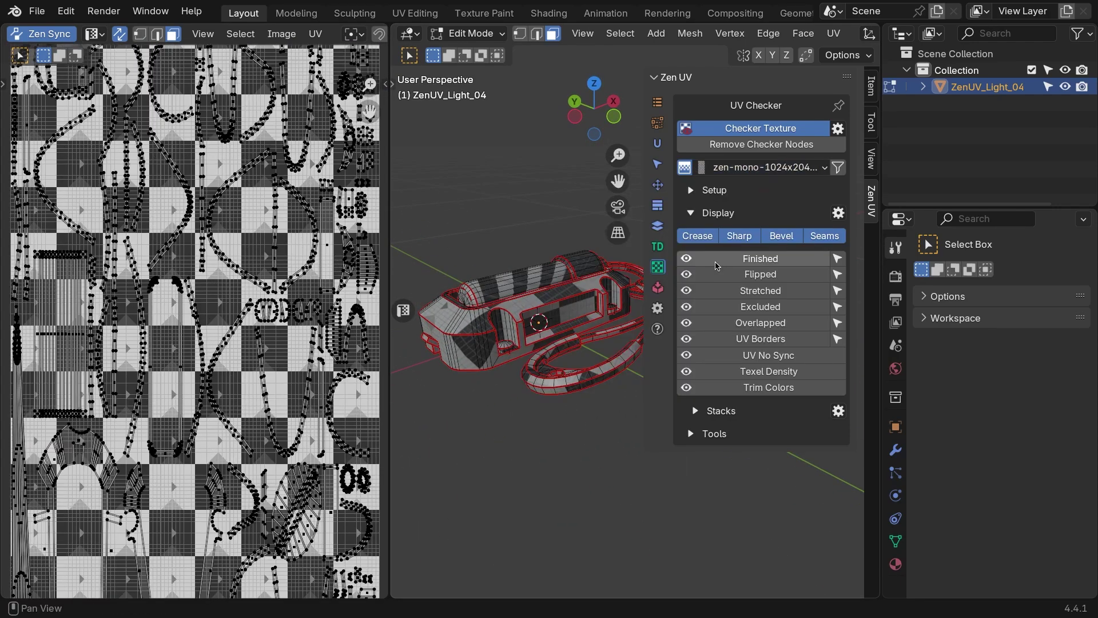
{"action": "scroll", "coordinate": [299, 285], "scroll_direction": "down", "scroll_amount": 3}
{"action": "left_click", "coordinate": [764, 167]}
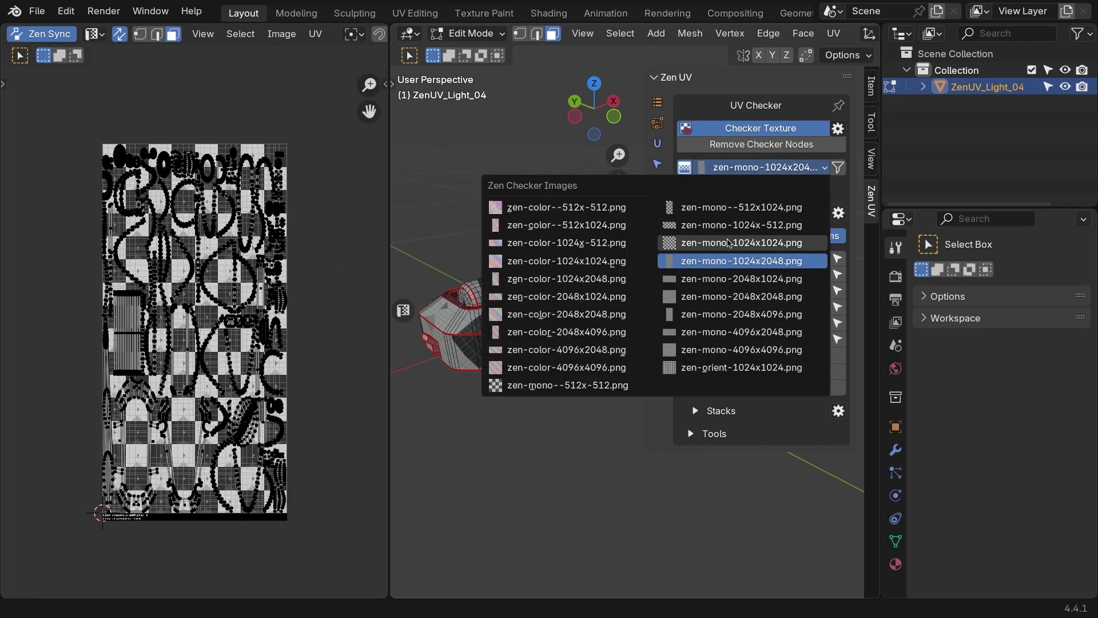
{"action": "left_click", "coordinate": [728, 242]}
{"action": "scroll", "coordinate": [283, 308], "scroll_direction": "up", "scroll_amount": 3}
Step: Turn off the Crease, Sharp and Bevel edge displays, and show the Zen UV sidebar in the UV Editor
{"action": "middle_click_drag", "start_coordinate": [497, 312], "coordinate": [612, 281]}
{"action": "scroll", "coordinate": [546, 309], "scroll_direction": "up", "scroll_amount": 3}
{"action": "left_click_drag", "start_coordinate": [703, 236], "coordinate": [755, 239]}
{"action": "key", "text": "n"}
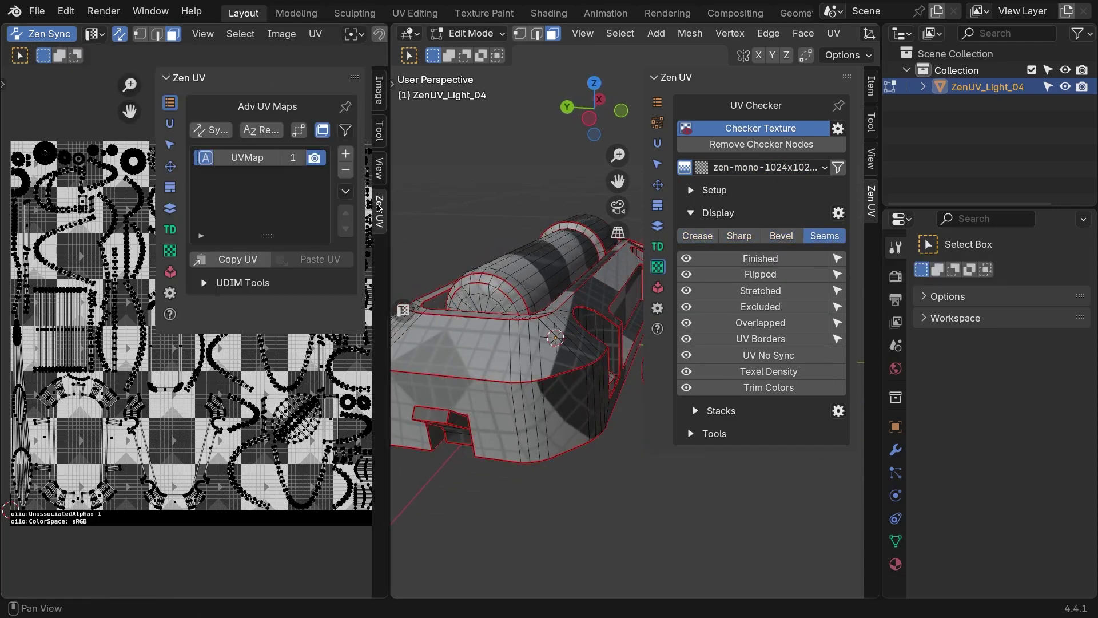
Step: Darken the checker image behind the UV islands with Mode On, adjust its darkness, and hide the UV Editor's sidebar
{"action": "left_click", "coordinate": [169, 256]}
{"action": "left_click", "coordinate": [291, 200]}
{"action": "key", "text": "n"}
{"action": "left_click", "coordinate": [51, 585]}
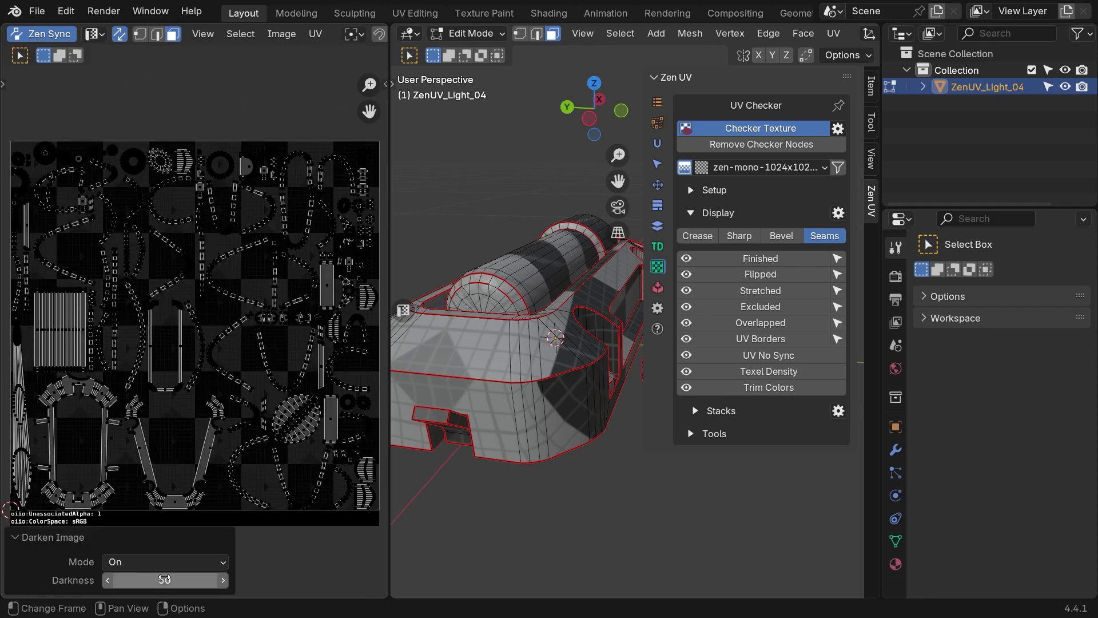
{"action": "left_click_drag", "start_coordinate": [106, 583], "coordinate": [60, 583]}
{"action": "left_click", "coordinate": [67, 538]}
Step: Unlink the zen-mono-1024x1024.png image from the UV Editor so the islands sit on an empty background
{"action": "middle_click_drag", "start_coordinate": [328, 40], "coordinate": [52, 43]}
{"action": "middle_click_drag", "start_coordinate": [238, 28], "coordinate": [163, 30]}
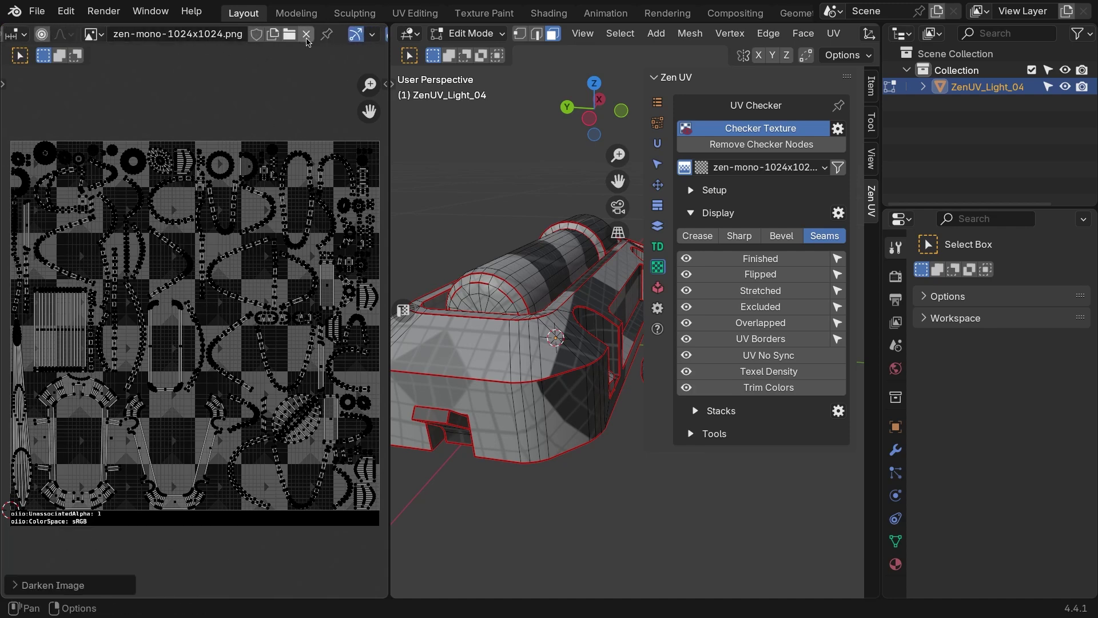
{"action": "left_click", "coordinate": [306, 34]}
{"action": "scroll", "coordinate": [245, 314], "scroll_direction": "up", "scroll_amount": 6}
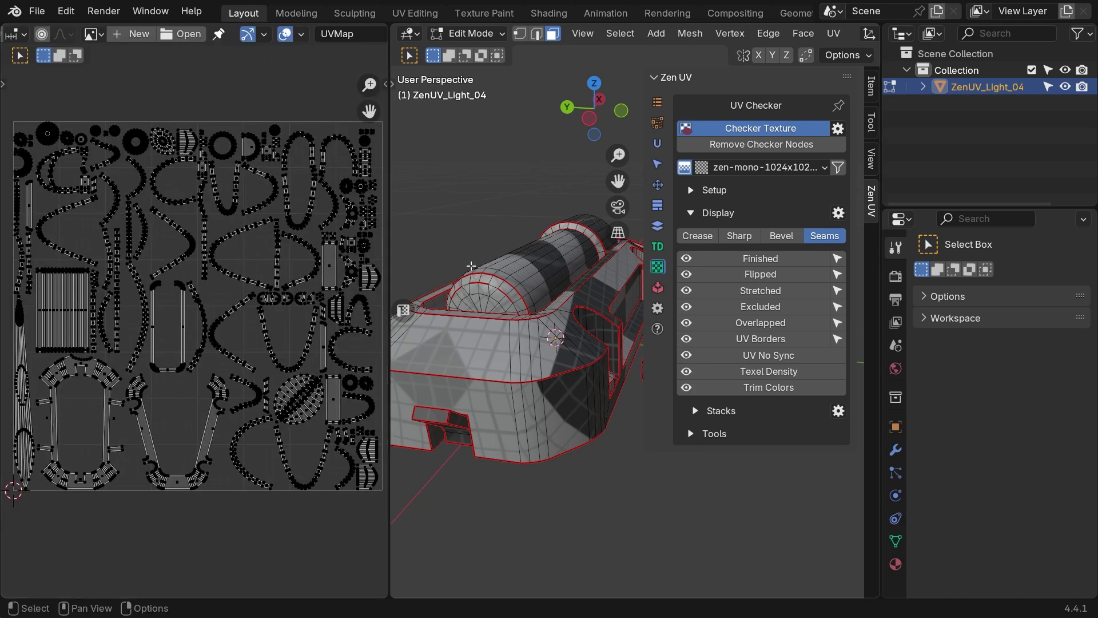
Step: Enlarge the 3D viewport by narrowing the UV Editor, with the whole light in view and the Zen UV sidebar shown
{"action": "scroll", "coordinate": [501, 271], "scroll_direction": "down", "scroll_amount": 4}
{"action": "middle_click_drag", "start_coordinate": [501, 271], "coordinate": [578, 261]}
{"action": "key", "text": "n"}
{"action": "middle_click_drag", "start_coordinate": [658, 252], "coordinate": [601, 285]}
{"action": "key", "text": "n"}
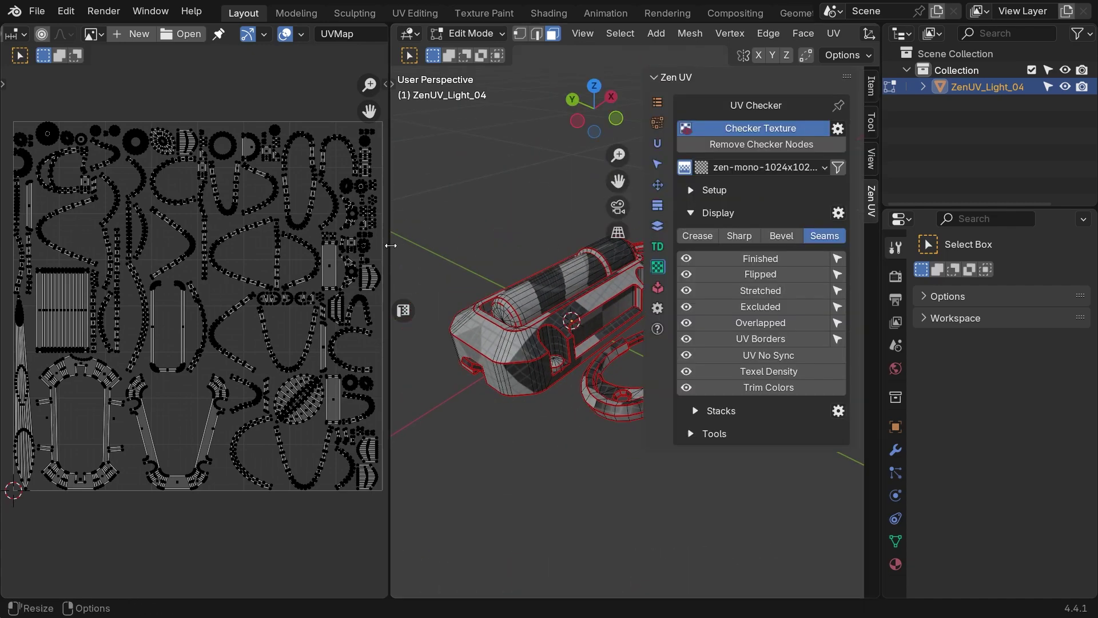
{"action": "left_click_drag", "start_coordinate": [389, 245], "coordinate": [262, 246]}
{"action": "scroll", "coordinate": [131, 314], "scroll_direction": "down", "scroll_amount": 3}
{"action": "scroll", "coordinate": [452, 261], "scroll_direction": "up", "scroll_amount": 2}
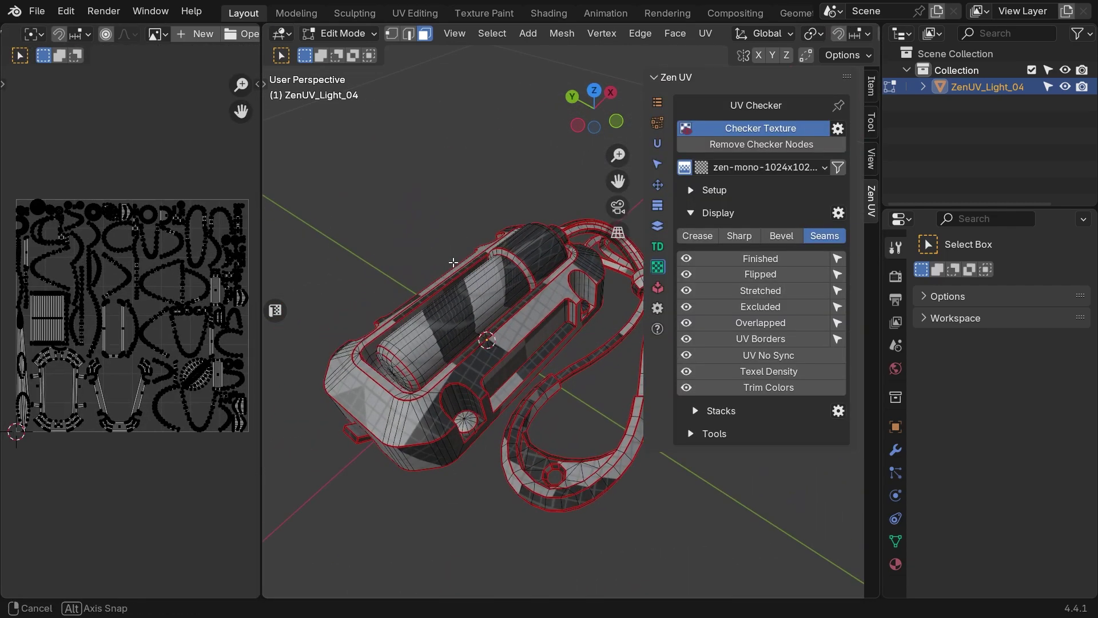
Step: Select all linked faces of the cylindrical lamp, including its collar and neck, with Delimit set to Normal
{"action": "key", "text": "l"}
{"action": "left_click", "coordinate": [313, 585]}
{"action": "left_click", "coordinate": [426, 513]}
{"action": "middle_click_drag", "start_coordinate": [618, 343], "coordinate": [513, 322]}
{"action": "scroll", "coordinate": [514, 322], "scroll_direction": "up", "scroll_amount": 4}
{"action": "left_click", "coordinate": [505, 302], "text": "shift"}
{"action": "key", "text": "ctrl+l"}
{"action": "scroll", "coordinate": [529, 194], "scroll_direction": "down", "scroll_amount": 3}
Step: Isolate the selected cylindrical lamp with Isolate Islands, checking the toggle a few times, and clear the selection
{"action": "left_click", "coordinate": [659, 164]}
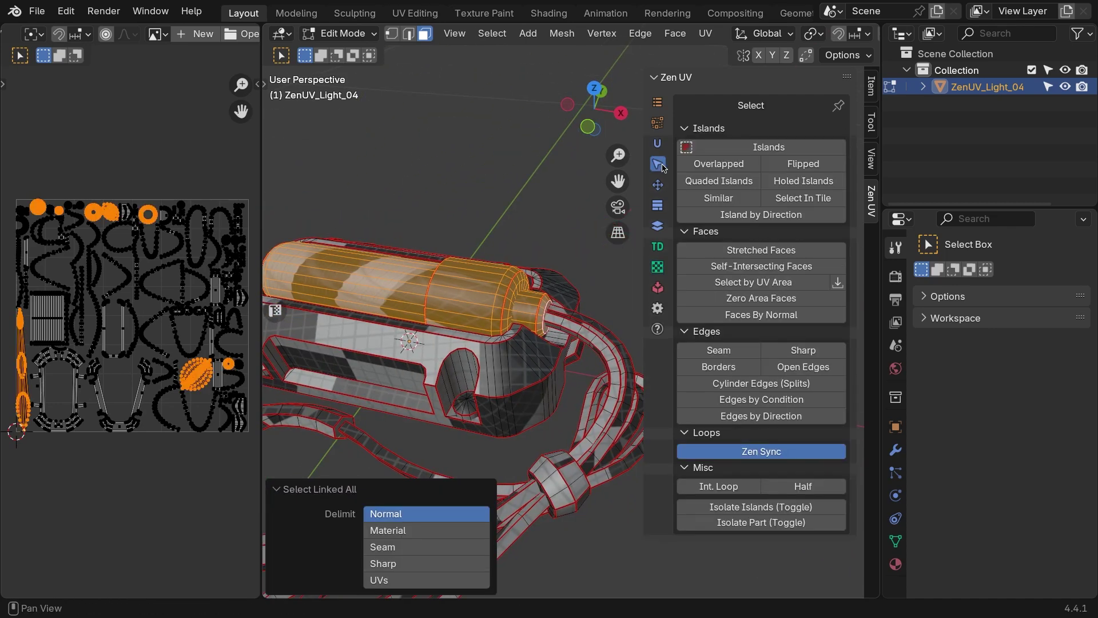
{"action": "left_click", "coordinate": [750, 514]}
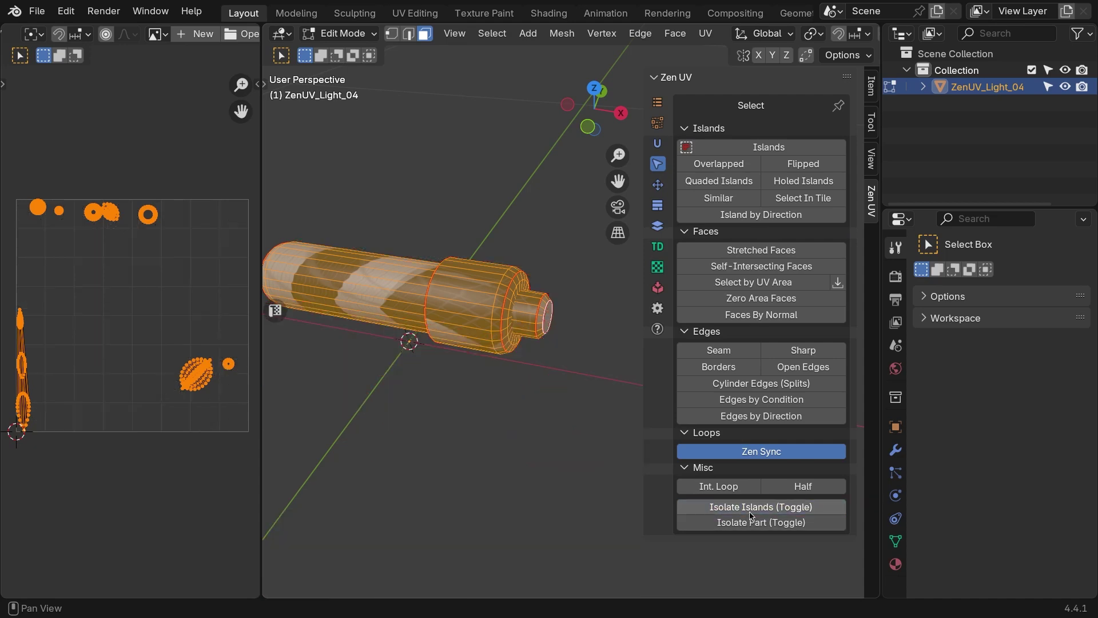
{"action": "left_click", "coordinate": [751, 514]}
{"action": "left_click", "coordinate": [750, 513]}
{"action": "left_click", "coordinate": [750, 513]}
{"action": "left_click", "coordinate": [750, 514]}
{"action": "middle_click_drag", "start_coordinate": [531, 359], "coordinate": [566, 397]}
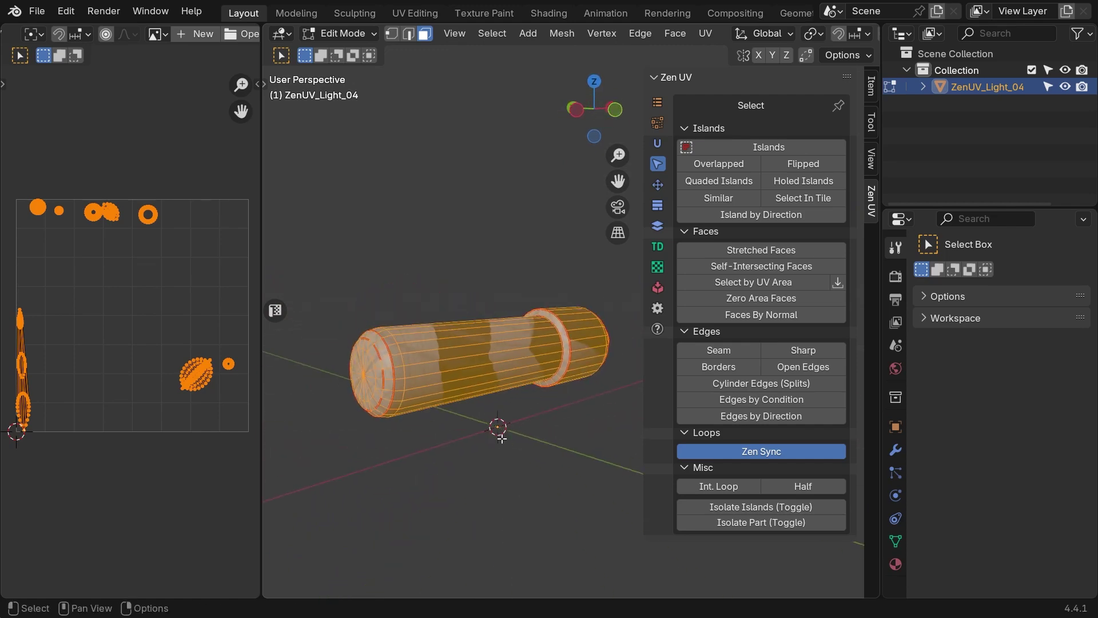
{"action": "left_click", "coordinate": [461, 450]}
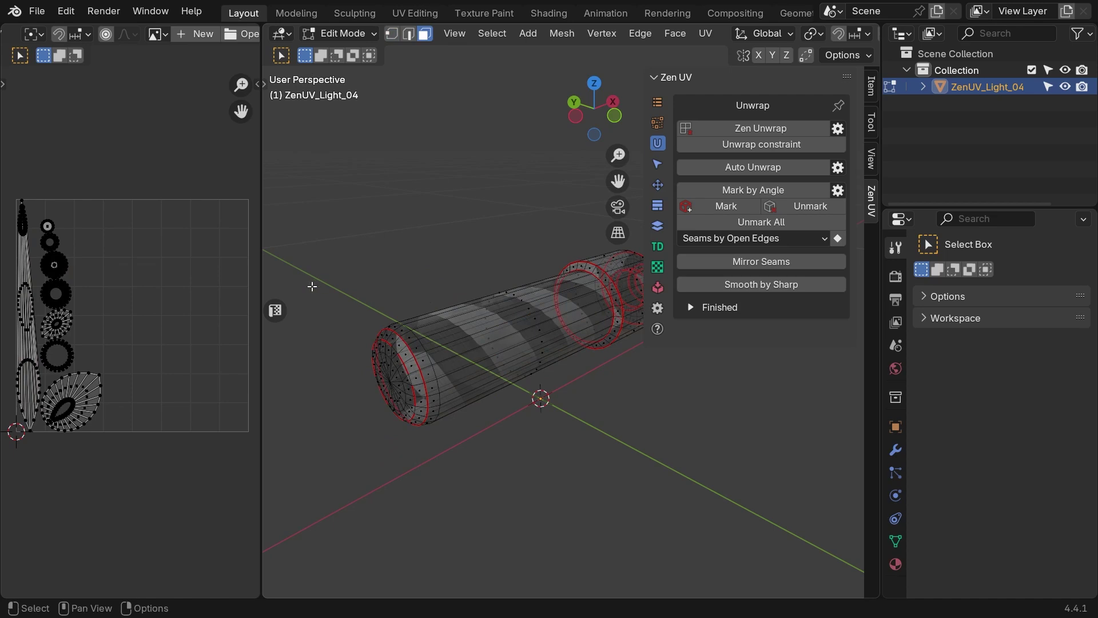
Step: Select the rounded end cap of the long tube and apply Zen Unwrap to make it one island
{"action": "left_click_drag", "start_coordinate": [311, 286], "coordinate": [451, 506]}
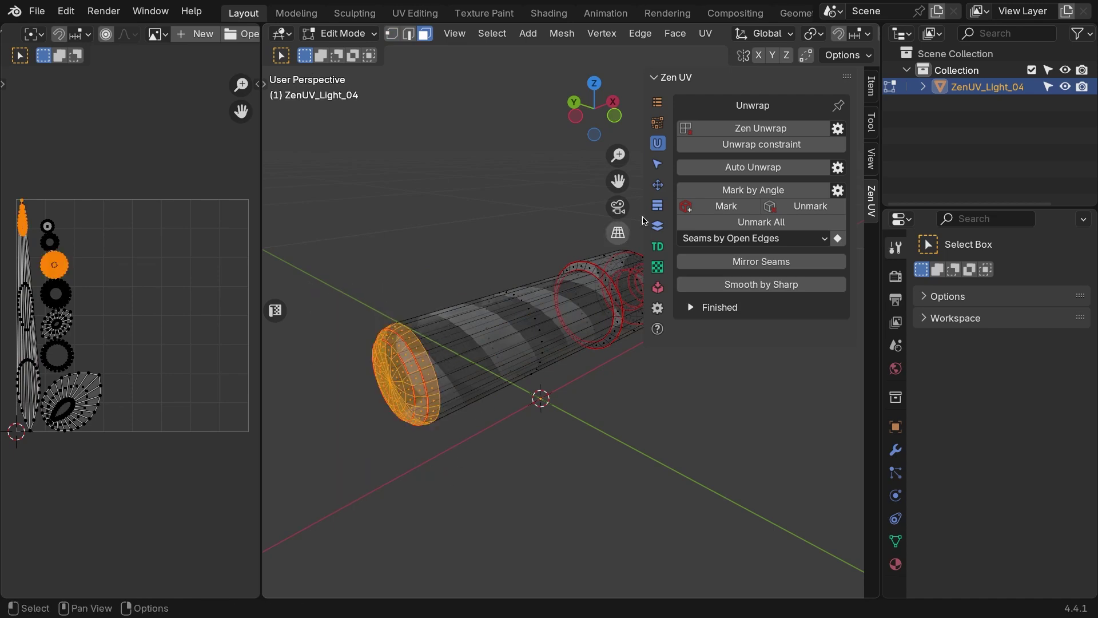
{"action": "left_click", "coordinate": [752, 131]}
{"action": "left_click", "coordinate": [533, 254]}
Step: Select a lengthwise edge on the underside of the long tube and apply Zen Unwrap to cut it open there
{"action": "middle_click_drag", "start_coordinate": [495, 260], "coordinate": [517, 159]}
{"action": "left_click", "coordinate": [408, 34]}
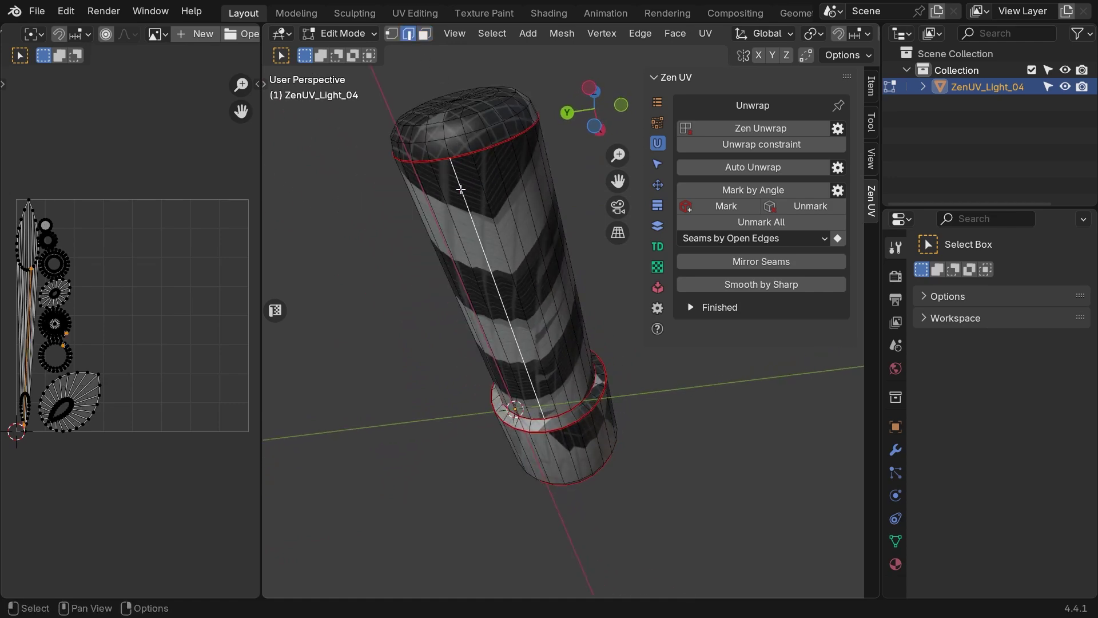
{"action": "middle_click_drag", "start_coordinate": [461, 189], "coordinate": [431, 175]}
{"action": "left_click", "coordinate": [745, 131]}
Step: Select the beveled rim and end face of the small neck in face mode and apply Zen Unwrap to them
{"action": "middle_click_drag", "start_coordinate": [504, 220], "coordinate": [524, 320]}
{"action": "scroll", "coordinate": [509, 336], "scroll_direction": "up", "scroll_amount": 5}
{"action": "middle_click_drag", "start_coordinate": [515, 243], "coordinate": [520, 221], "text": "shift"}
{"action": "left_click", "coordinate": [424, 34]}
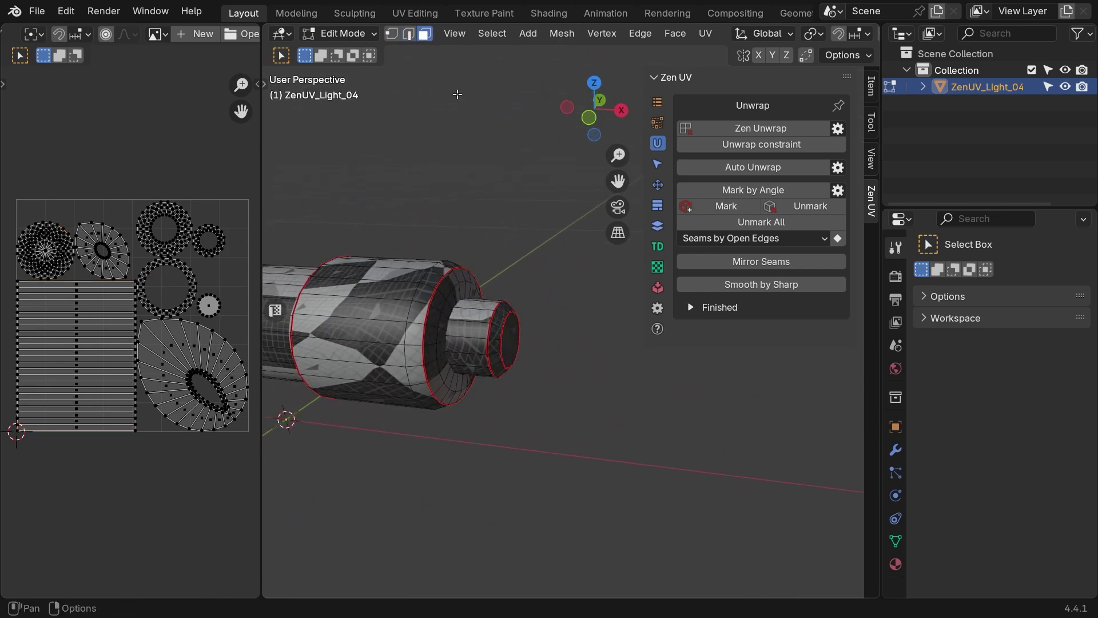
{"action": "scroll", "coordinate": [537, 274], "scroll_direction": "up", "scroll_amount": 1}
{"action": "middle_click_drag", "start_coordinate": [542, 282], "coordinate": [559, 216], "text": "shift"}
{"action": "key", "text": "alt+z"}
{"action": "left_click_drag", "start_coordinate": [565, 212], "coordinate": [503, 384]}
{"action": "key", "text": "alt+z"}
{"action": "left_click", "coordinate": [760, 128]}
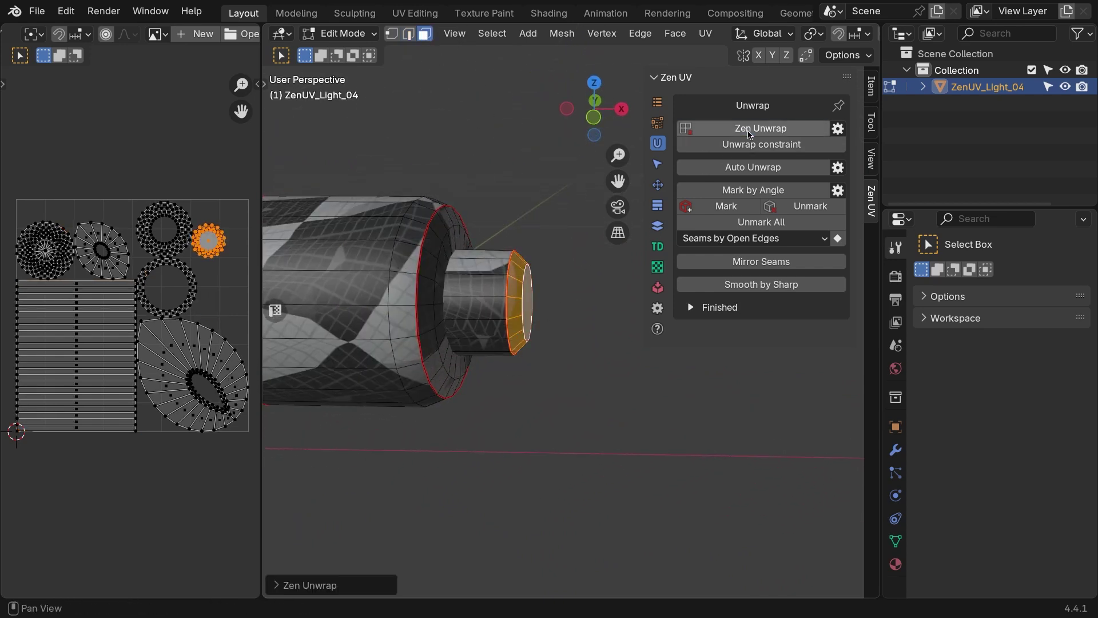
Step: Select the wide collar and its rounded shoulder with Delimit set to Seam, and apply Zen Unwrap to join them into one island
{"action": "middle_click_drag", "start_coordinate": [515, 269], "coordinate": [530, 189]}
{"action": "left_click", "coordinate": [496, 254]}
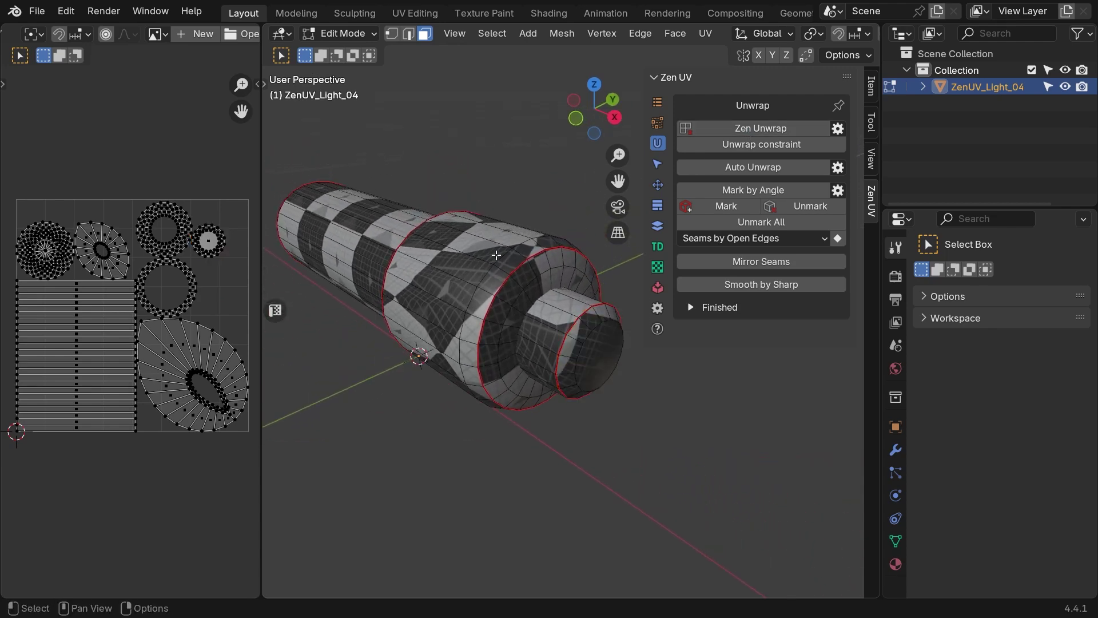
{"action": "key", "text": "ctrl+l"}
{"action": "left_click", "coordinate": [335, 585]}
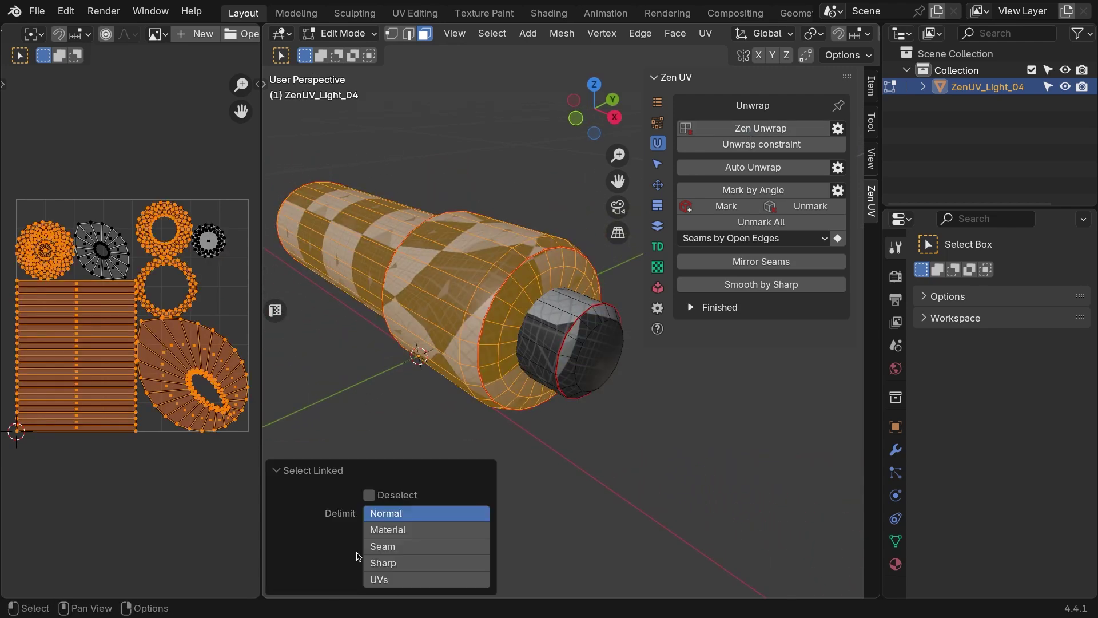
{"action": "left_click", "coordinate": [399, 547]}
{"action": "key", "text": "l"}
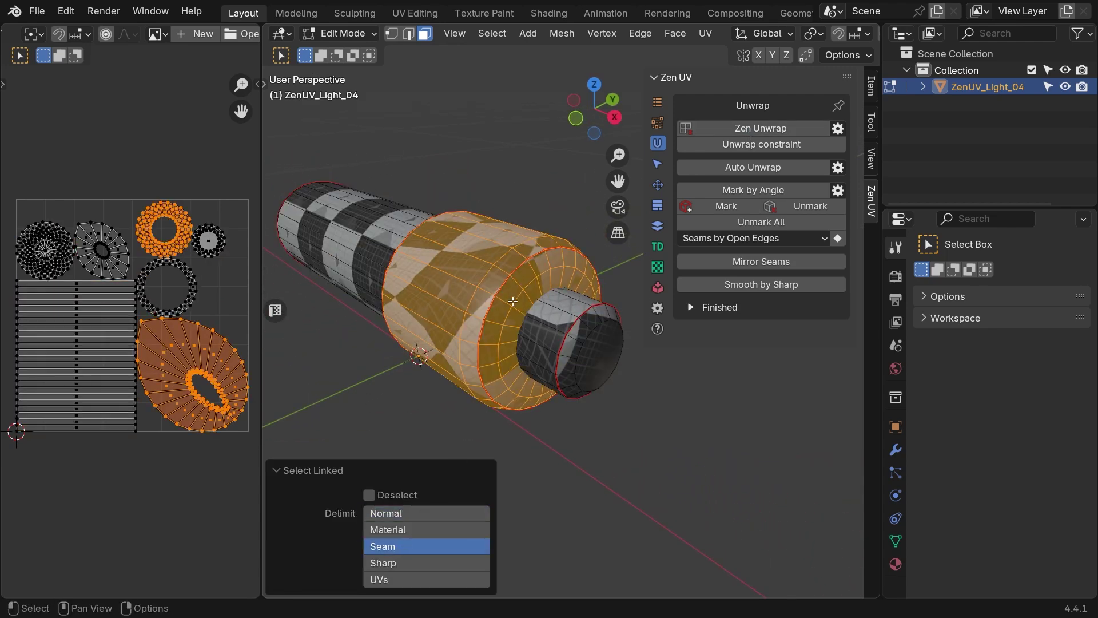
{"action": "left_click", "coordinate": [726, 129]}
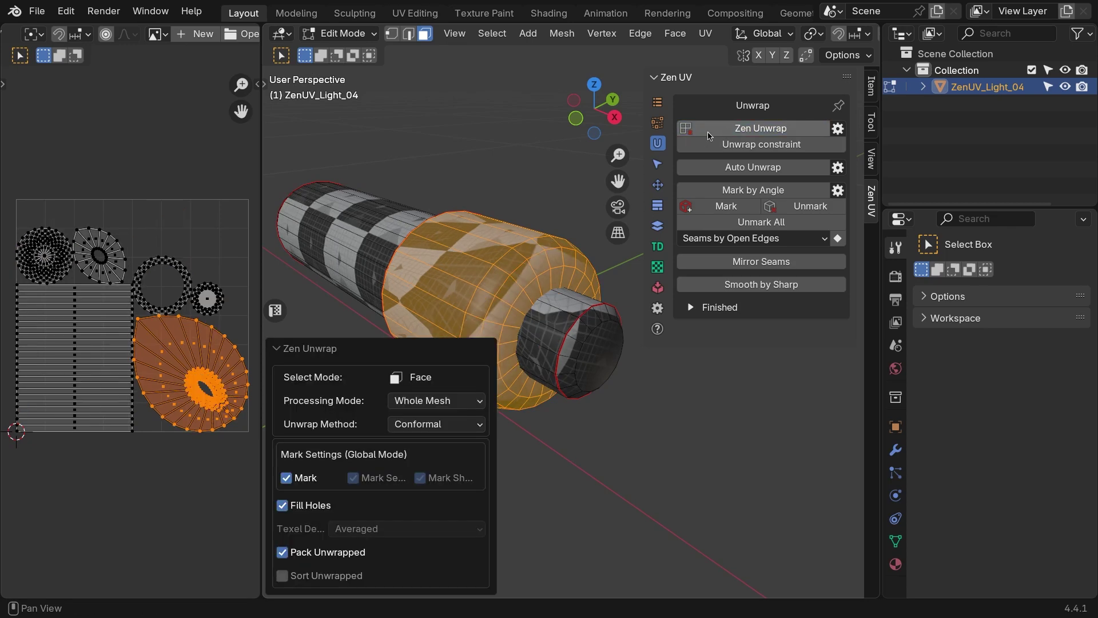
{"action": "left_click", "coordinate": [330, 355]}
{"action": "left_click", "coordinate": [518, 189]}
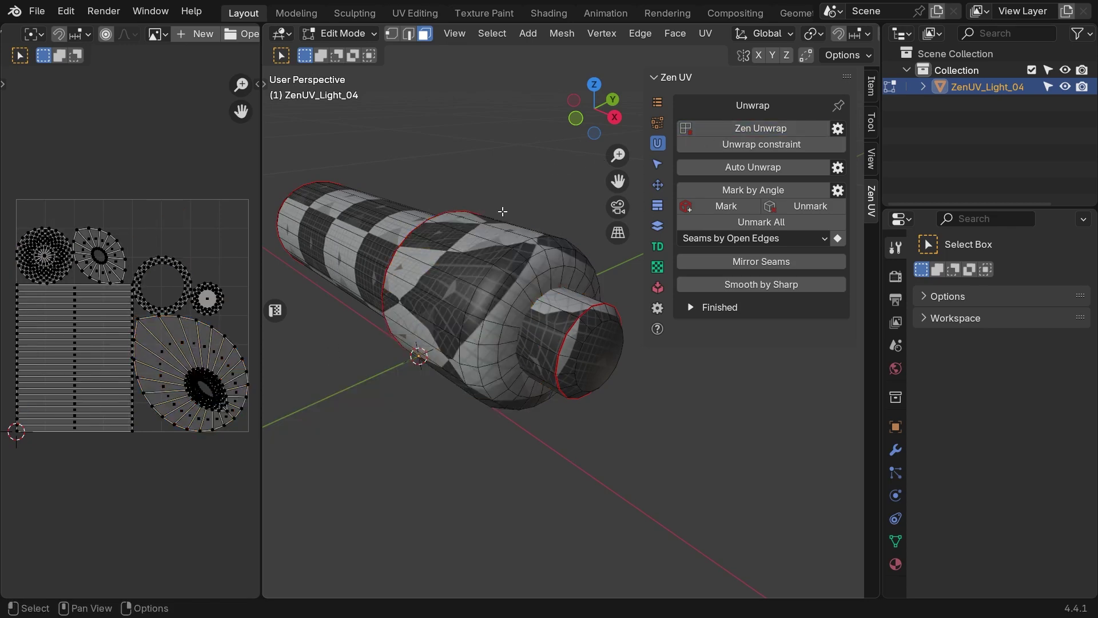
Step: Select a lengthwise edge on the underside of the wide collar, Quadrify its island, and review the Quadrify options
{"action": "middle_click_drag", "start_coordinate": [441, 295], "coordinate": [490, 186]}
{"action": "left_click", "coordinate": [407, 35]}
{"action": "scroll", "coordinate": [600, 320], "scroll_direction": "up", "scroll_amount": 2}
{"action": "middle_click_drag", "start_coordinate": [558, 337], "coordinate": [543, 286]}
{"action": "middle_click_drag", "start_coordinate": [498, 371], "coordinate": [571, 321]}
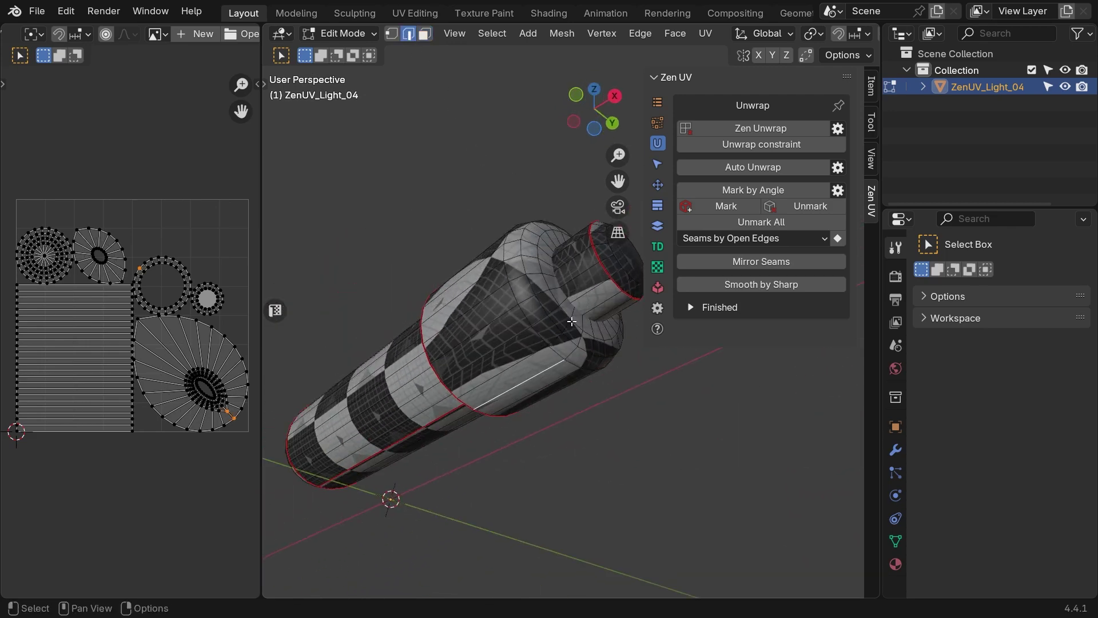
{"action": "left_click", "coordinate": [658, 185]}
{"action": "left_click", "coordinate": [753, 177]}
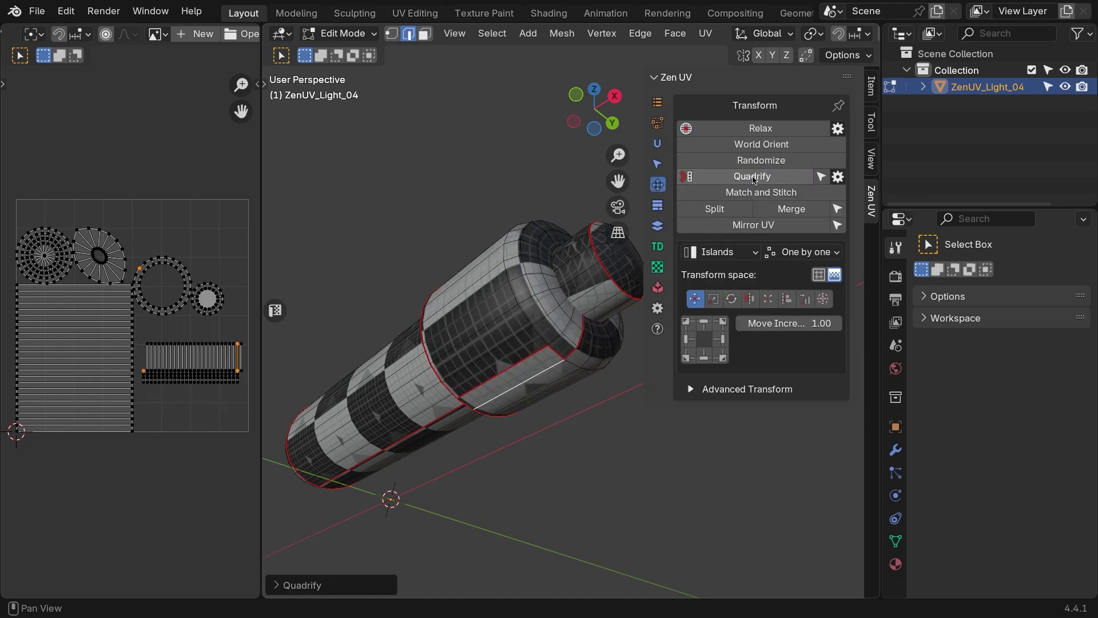
{"action": "left_click", "coordinate": [320, 585]}
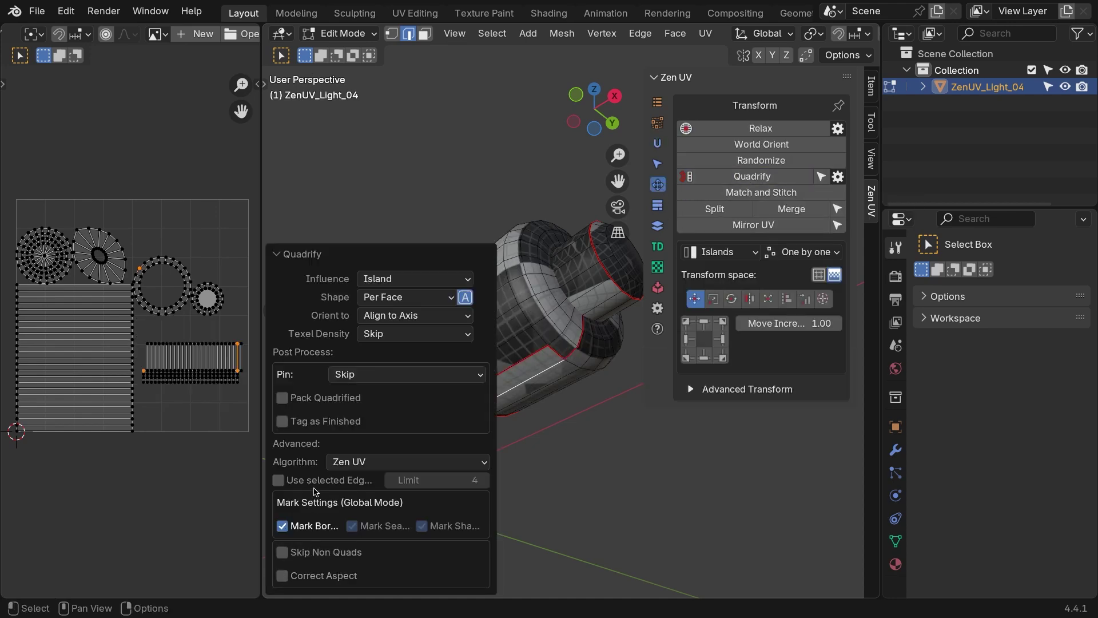
{"action": "left_click", "coordinate": [311, 255]}
Step: Select a lengthwise edge on the small neck and Quadrify its island into a straight strip
{"action": "middle_click_drag", "start_coordinate": [312, 255], "coordinate": [600, 325]}
{"action": "middle_click_drag", "start_coordinate": [565, 431], "coordinate": [585, 313]}
{"action": "left_click", "coordinate": [560, 223]}
{"action": "left_click", "coordinate": [755, 176]}
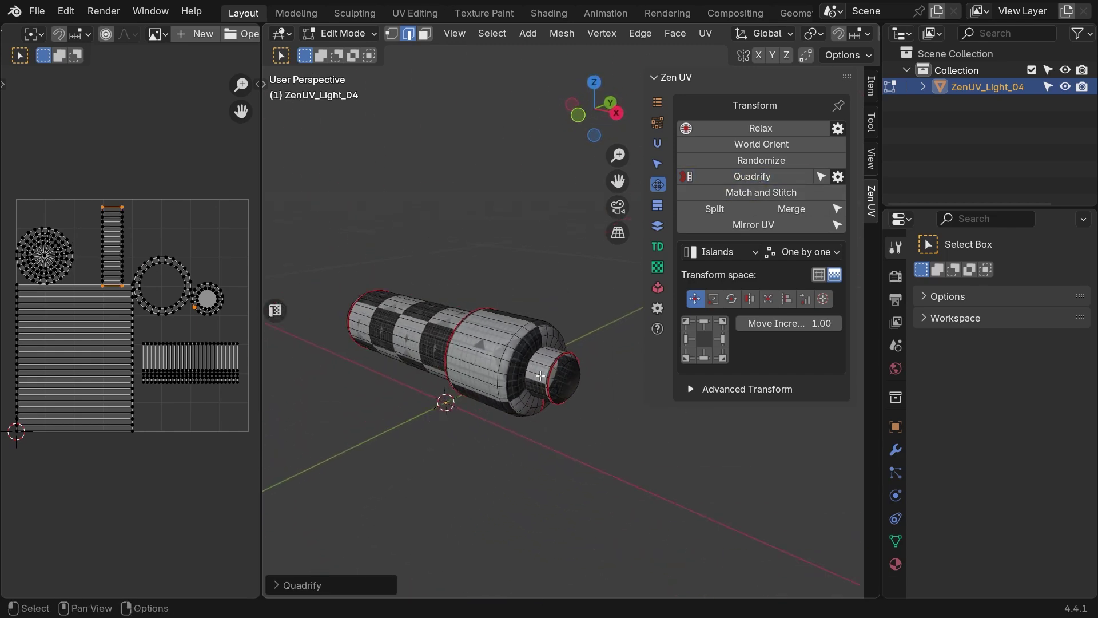
Step: Pack all UV islands of the isolated lamp, inspect the checker pattern on it, and select everything again
{"action": "left_click", "coordinate": [657, 288]}
{"action": "key", "text": "a"}
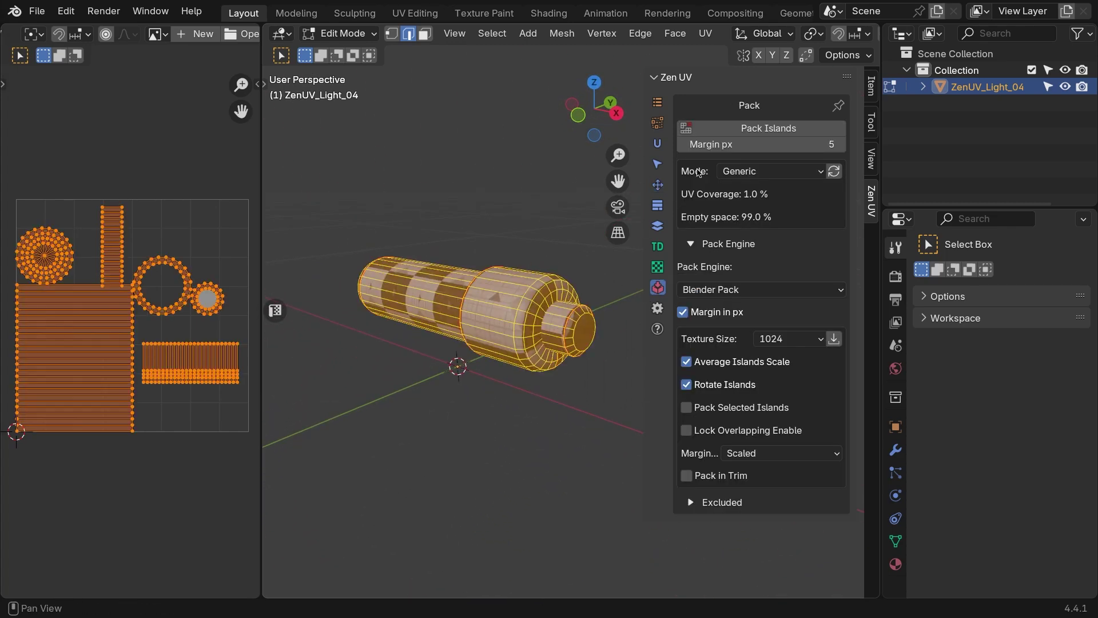
{"action": "left_click", "coordinate": [737, 129]}
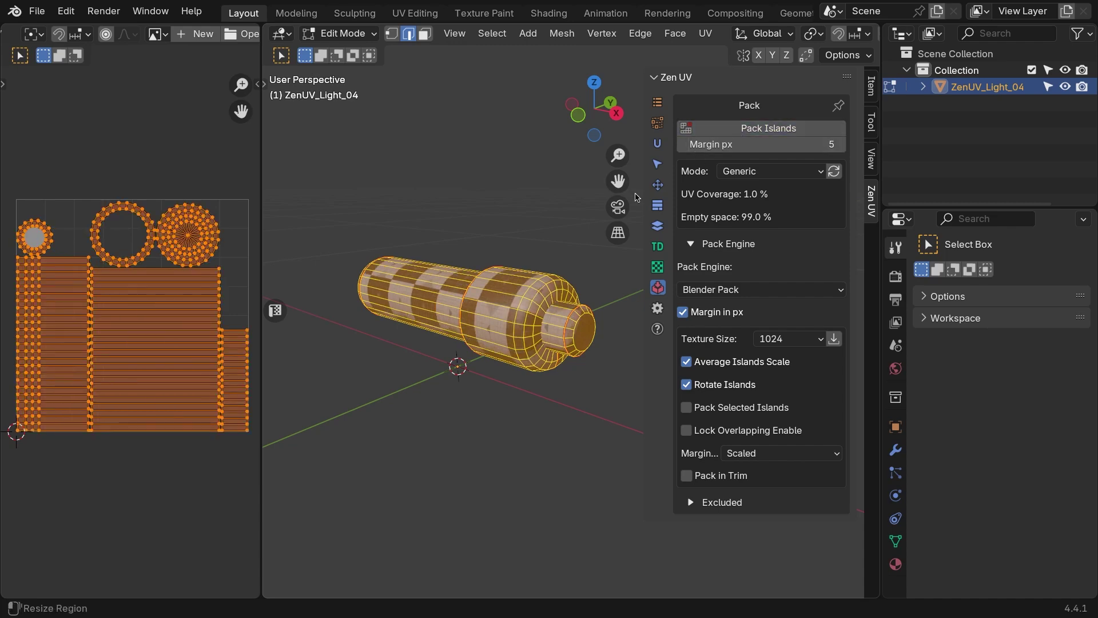
{"action": "left_click", "coordinate": [524, 265]}
{"action": "scroll", "coordinate": [525, 266], "scroll_direction": "up", "scroll_amount": 2}
{"action": "middle_click_drag", "start_coordinate": [525, 265], "coordinate": [548, 272]}
{"action": "scroll", "coordinate": [566, 263], "scroll_direction": "down", "scroll_amount": 4}
{"action": "key", "text": "a"}
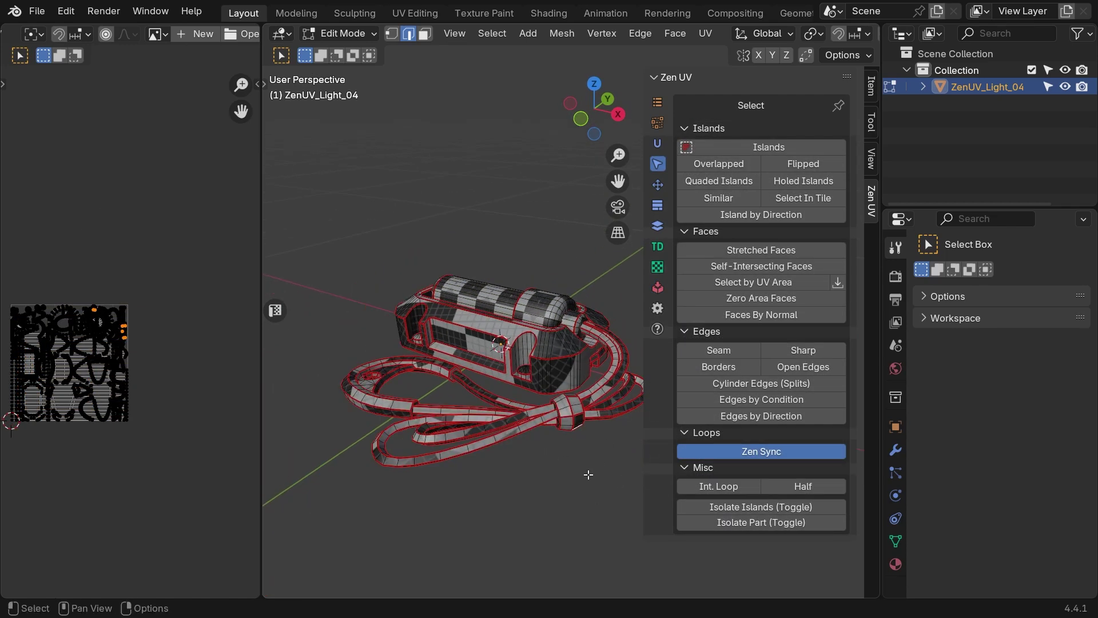
Step: Turn on Display Finished and examine which parts of the emergency light are tagged as finished
{"action": "left_click", "coordinate": [658, 145]}
{"action": "left_click", "coordinate": [781, 394]}
{"action": "scroll", "coordinate": [564, 292], "scroll_direction": "up", "scroll_amount": 2}
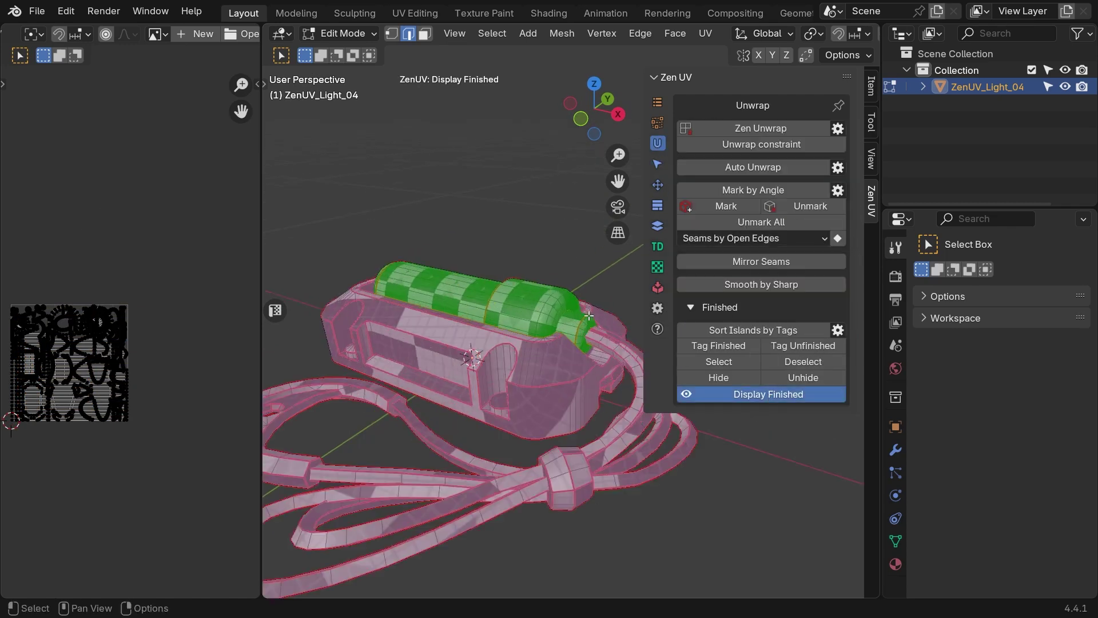
{"action": "middle_click_drag", "start_coordinate": [564, 292], "coordinate": [452, 325]}
{"action": "scroll", "coordinate": [575, 245], "scroll_direction": "up", "scroll_amount": 2}
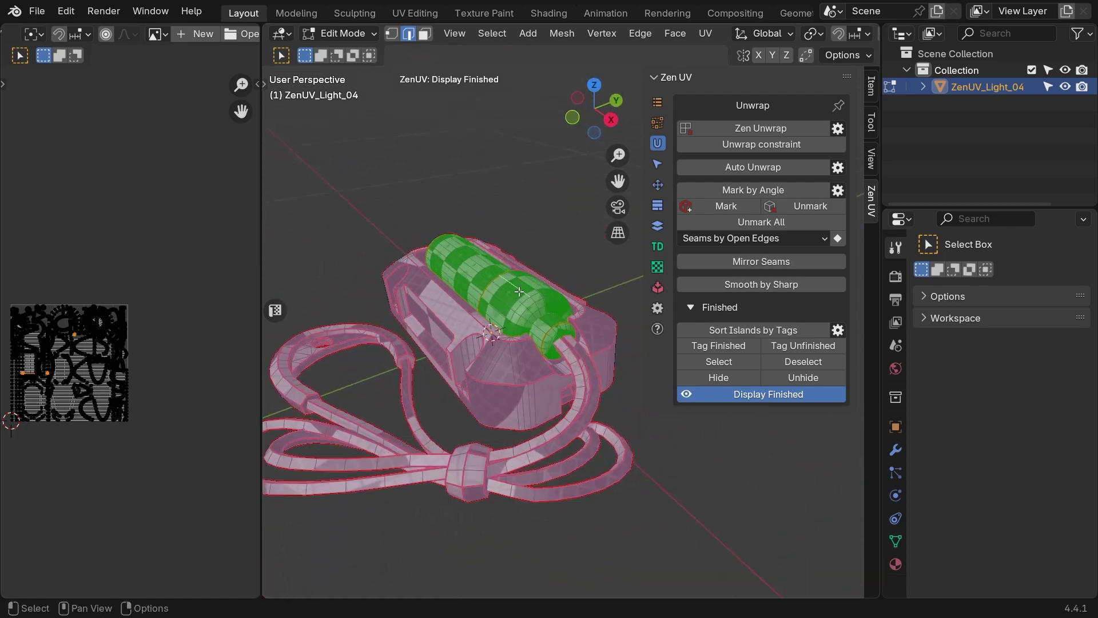
{"action": "scroll", "coordinate": [484, 272], "scroll_direction": "up", "scroll_amount": 1}
Step: Select the finished tube, collar and neck islands by their linked faces and isolate them with Isolate Islands
{"action": "key", "text": "l"}
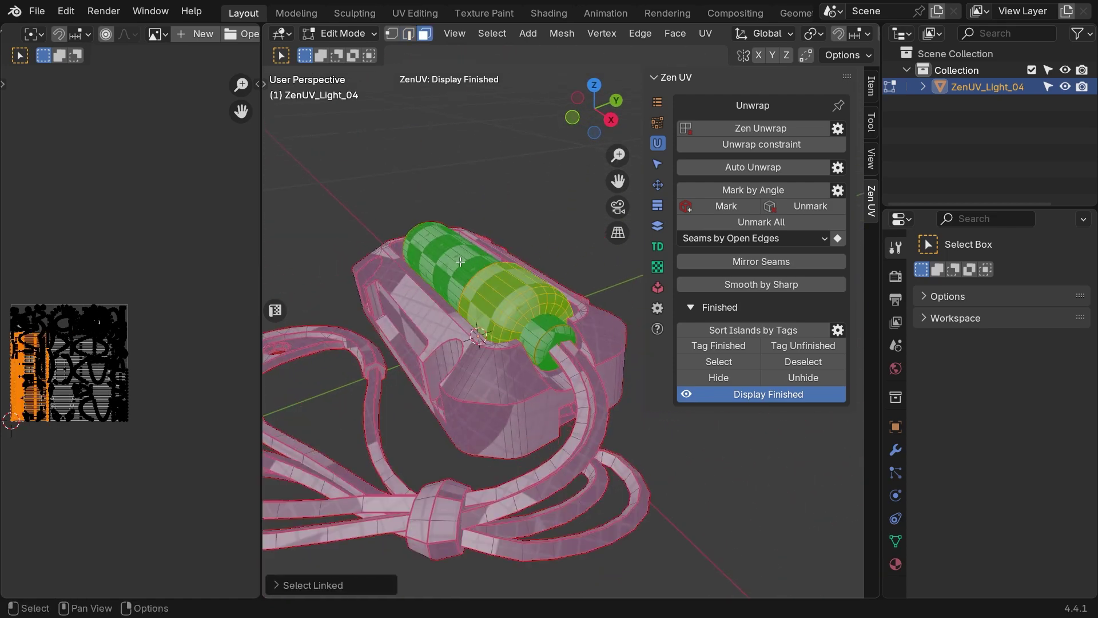
{"action": "key", "text": "l"}
{"action": "key", "text": "l"}
{"action": "left_click", "coordinate": [658, 164]}
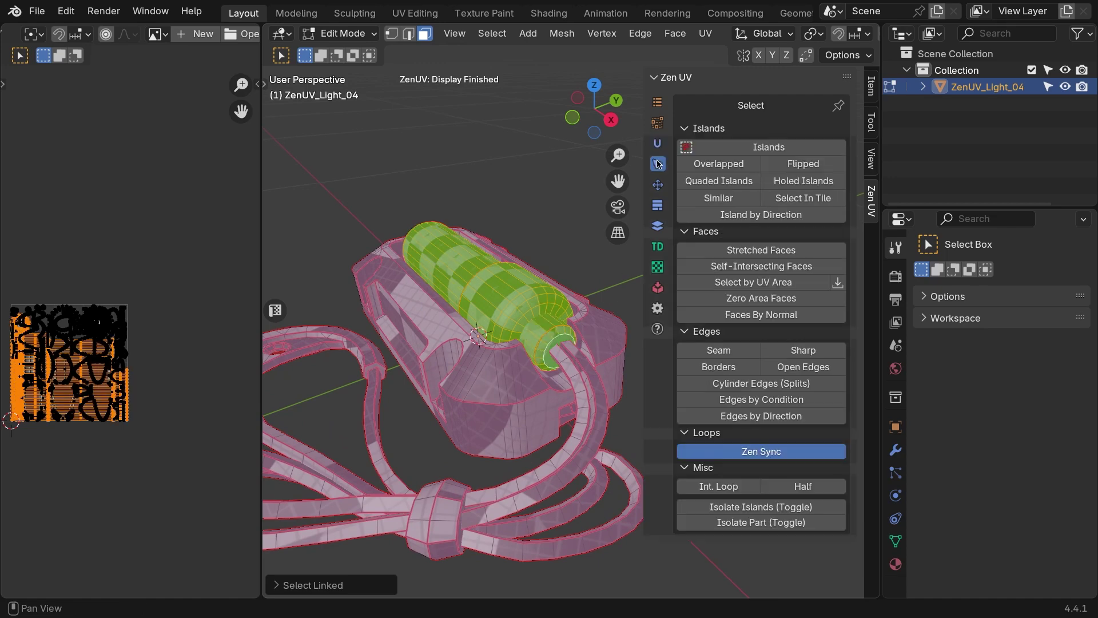
{"action": "left_click", "coordinate": [765, 511]}
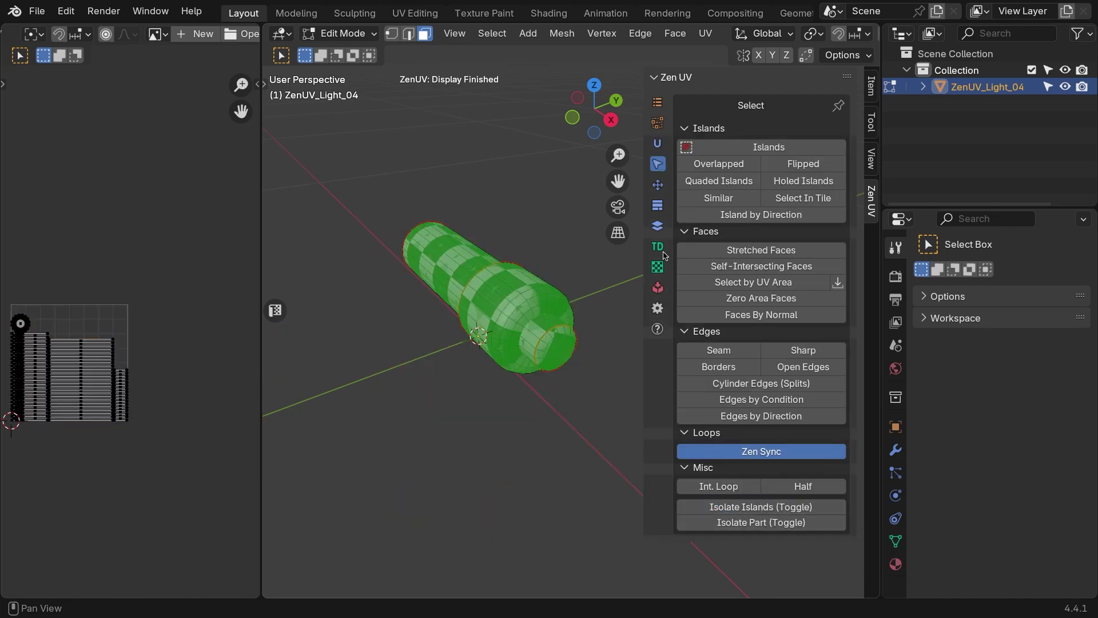
Step: Tag all islands of the isolated lamp as Finished, and view their new position beside the UV tile
{"action": "left_click", "coordinate": [658, 145]}
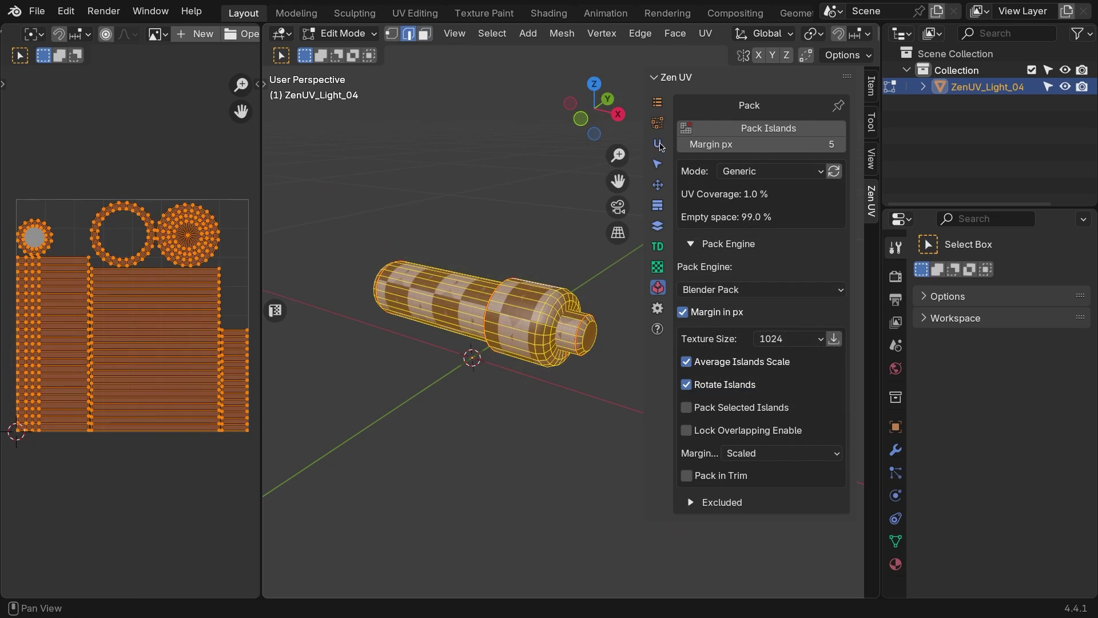
{"action": "left_click", "coordinate": [659, 144]}
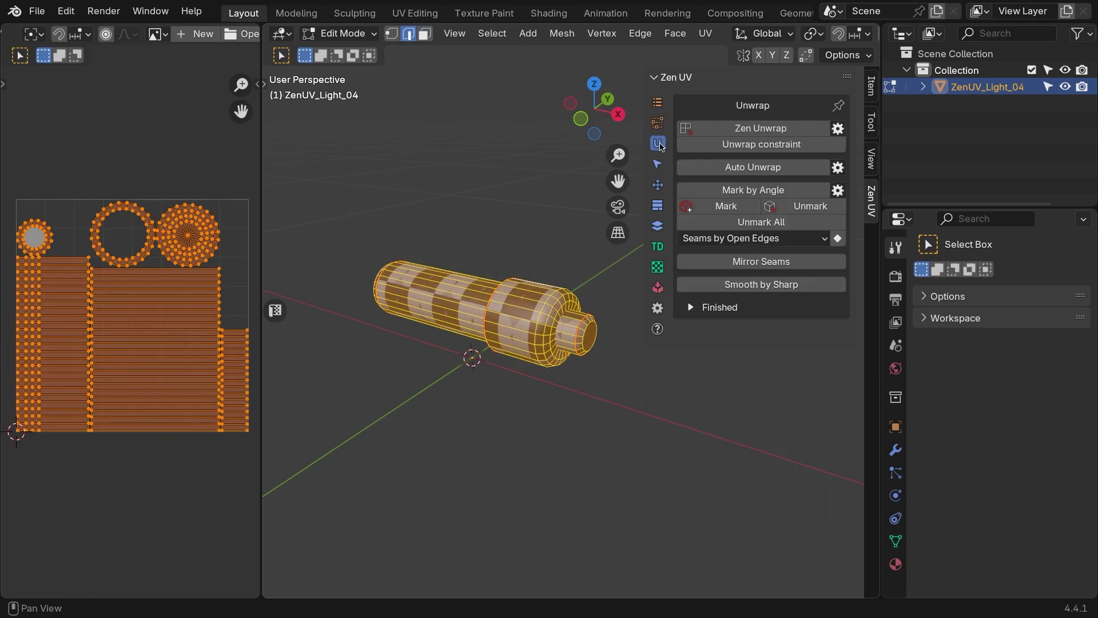
{"action": "left_click", "coordinate": [692, 307]}
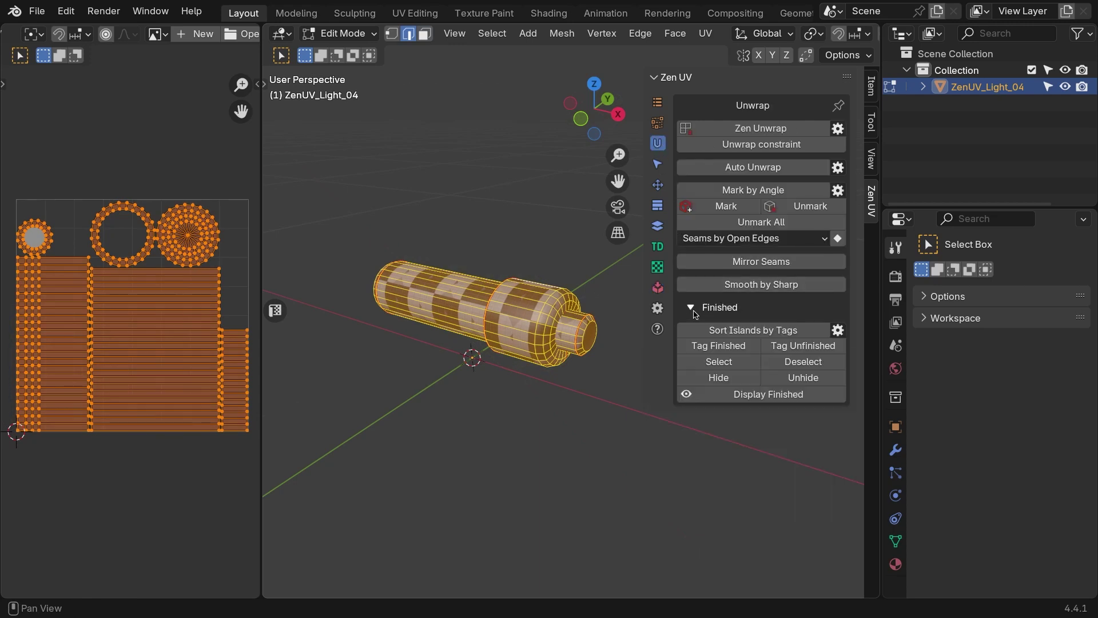
{"action": "left_click", "coordinate": [714, 347]}
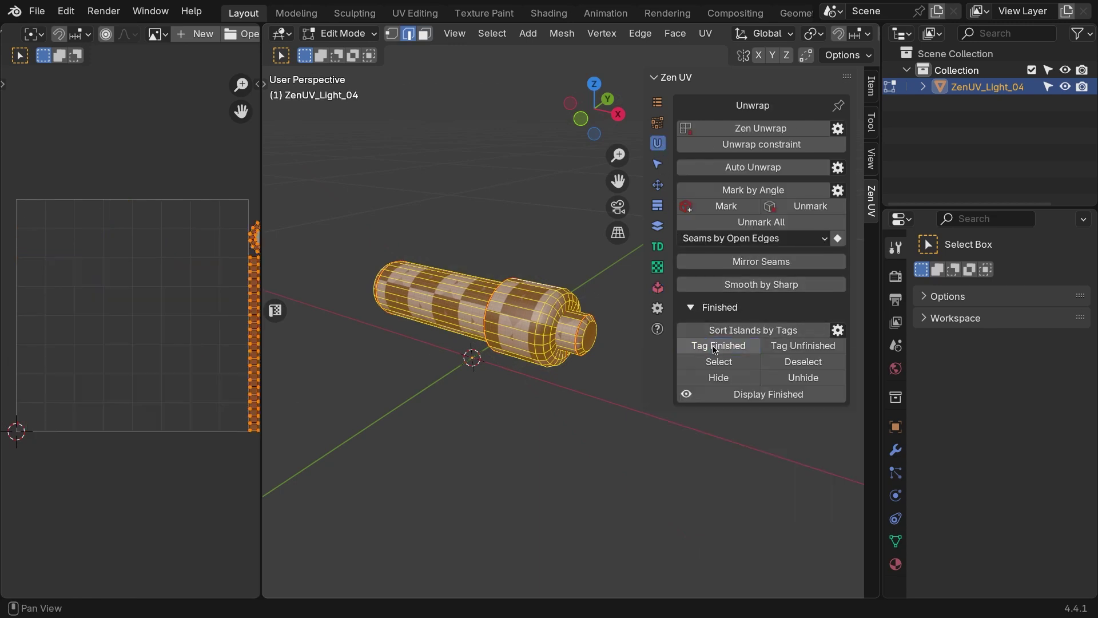
{"action": "scroll", "coordinate": [204, 337], "scroll_direction": "down", "scroll_amount": 4}
{"action": "middle_click_drag", "start_coordinate": [211, 332], "coordinate": [162, 364]}
{"action": "scroll", "coordinate": [169, 361], "scroll_direction": "up", "scroll_amount": 3}
{"action": "scroll", "coordinate": [169, 360], "scroll_direction": "down", "scroll_amount": 1}
{"action": "scroll", "coordinate": [170, 363], "scroll_direction": "down", "scroll_amount": 1}
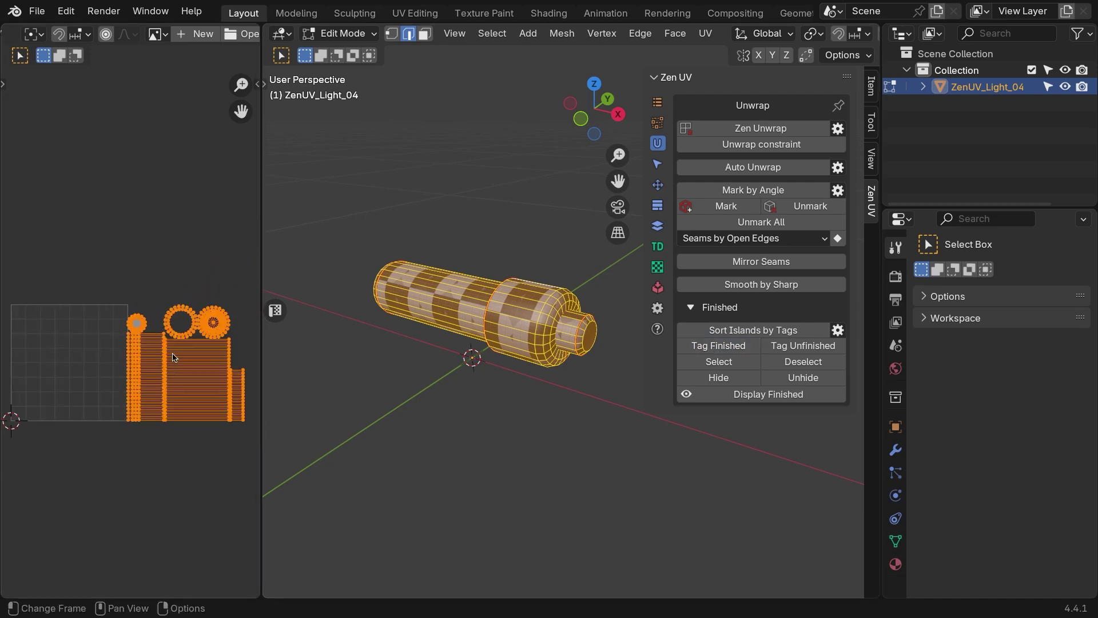
Step: Undo the last move of the lamp's islands beside the UV tile and check the settings of Sort Islands by Tags
{"action": "key", "text": "ctrl+z"}
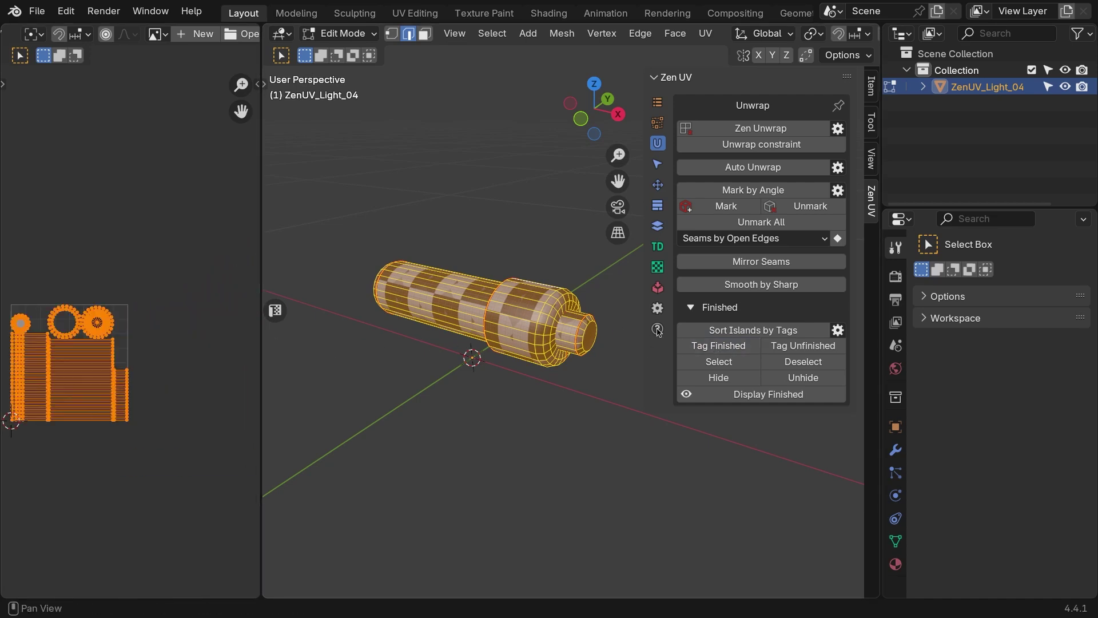
{"action": "left_click", "coordinate": [837, 330]}
{"action": "left_click", "coordinate": [612, 387]}
{"action": "left_click", "coordinate": [703, 398]}
{"action": "left_click", "coordinate": [703, 398]}
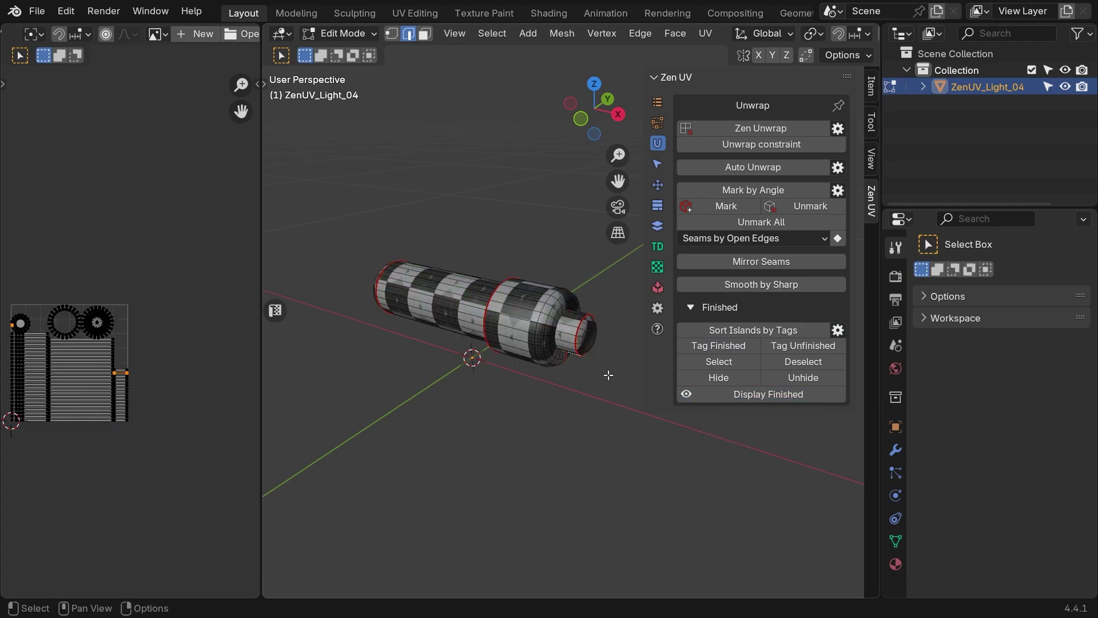
Step: Turn off the lamp's isolation to bring back the whole emergency light
{"action": "left_click", "coordinate": [659, 164]}
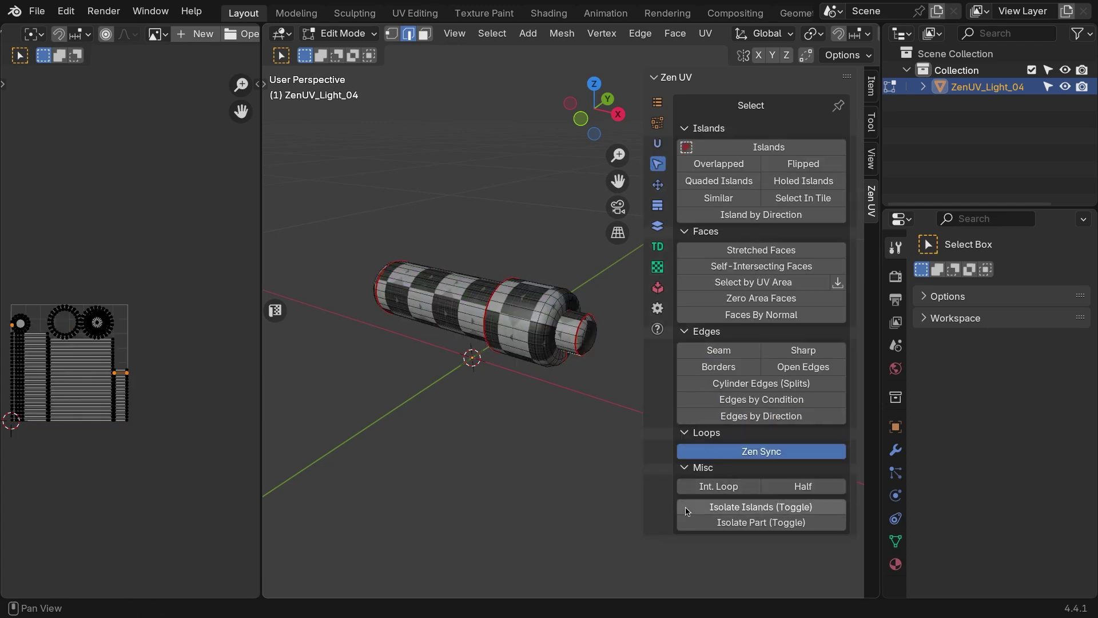
{"action": "left_click", "coordinate": [704, 520]}
{"action": "scroll", "coordinate": [595, 486], "scroll_direction": "down", "scroll_amount": 3}
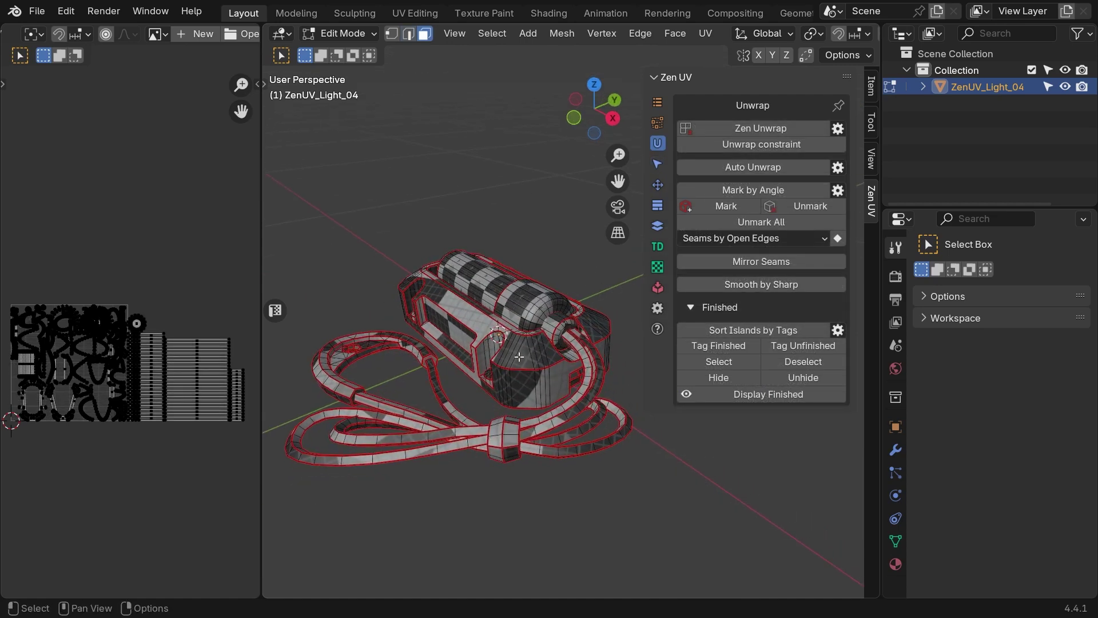
Step: Select the entire housing body by its linked faces across seams and isolate it with Isolate Islands
{"action": "key", "text": "l"}
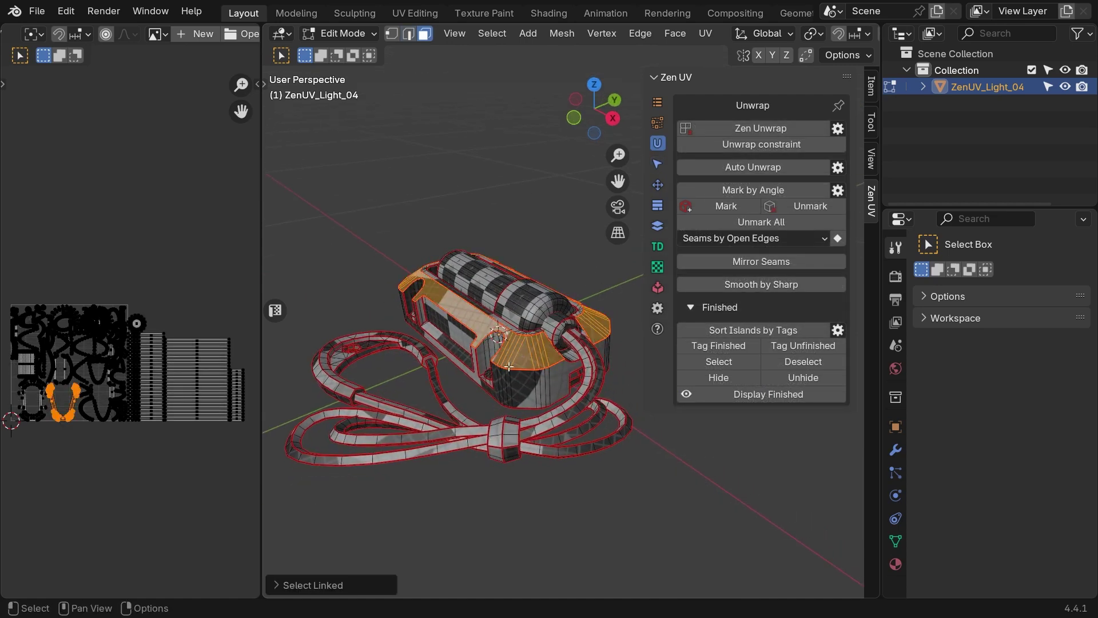
{"action": "left_click", "coordinate": [351, 588]}
{"action": "left_click", "coordinate": [393, 514]}
{"action": "left_click", "coordinate": [338, 471]}
{"action": "left_click", "coordinate": [657, 164]}
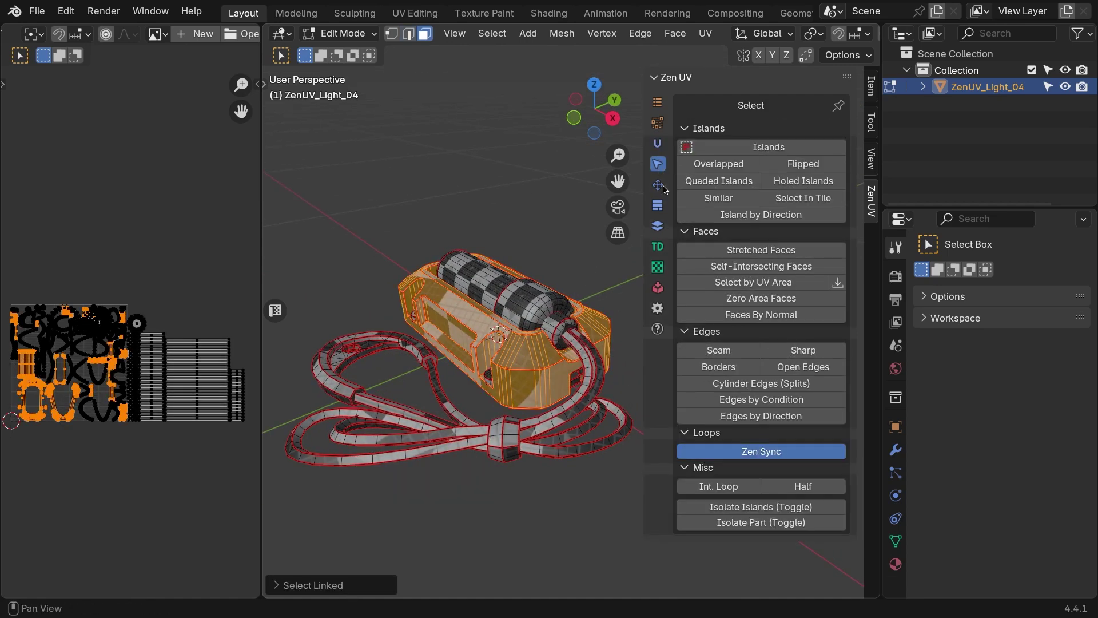
{"action": "left_click", "coordinate": [761, 509]}
Step: Select the housing's curved lamp cradle by linked faces delimited by seams and unwrap it with Zen Unwrap
{"action": "scroll", "coordinate": [594, 302], "scroll_direction": "up", "scroll_amount": 3}
{"action": "middle_click_drag", "start_coordinate": [595, 303], "coordinate": [506, 326], "text": "alt"}
{"action": "left_click", "coordinate": [414, 189]}
{"action": "middle_click_drag", "start_coordinate": [414, 189], "coordinate": [508, 305]}
{"action": "scroll", "coordinate": [509, 306], "scroll_direction": "up", "scroll_amount": 1}
{"action": "key", "text": "l"}
{"action": "left_click", "coordinate": [328, 585]}
{"action": "left_click", "coordinate": [389, 540]}
{"action": "left_click", "coordinate": [355, 466]}
{"action": "key", "text": "l"}
{"action": "middle_click_drag", "start_coordinate": [486, 372], "coordinate": [554, 268]}
{"action": "key", "text": "l"}
{"action": "left_click", "coordinate": [539, 248], "text": "shift"}
{"action": "left_click", "coordinate": [659, 145]}
{"action": "left_click", "coordinate": [725, 133]}
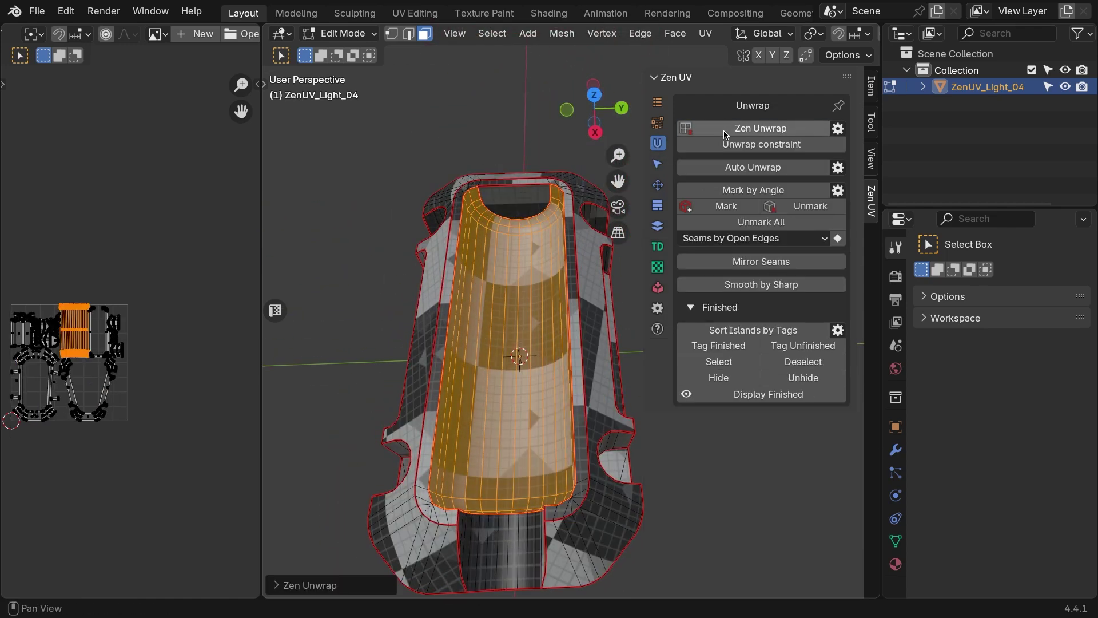
Step: Straighten the cradle's island with Quadrify, based on a long face strip in the middle of the cradle
{"action": "middle_click_drag", "start_coordinate": [564, 338], "coordinate": [570, 312]}
{"action": "scroll", "coordinate": [502, 370], "scroll_direction": "up", "scroll_amount": 2}
{"action": "left_click", "coordinate": [529, 360]}
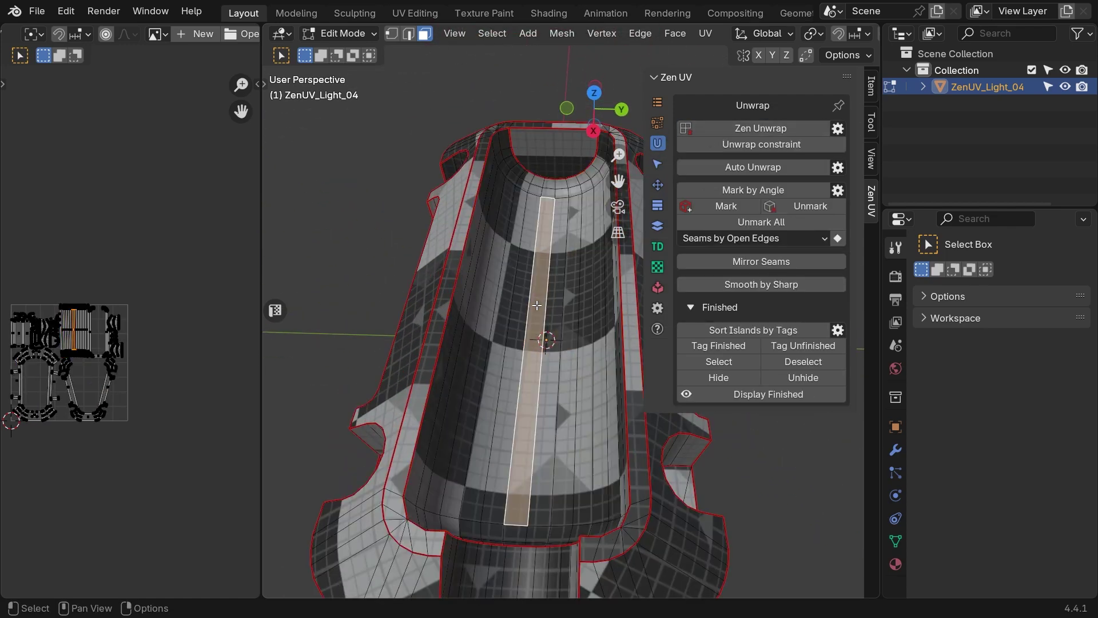
{"action": "left_click", "coordinate": [658, 186]}
{"action": "left_click", "coordinate": [743, 181]}
{"action": "scroll", "coordinate": [177, 318], "scroll_direction": "up", "scroll_amount": 5}
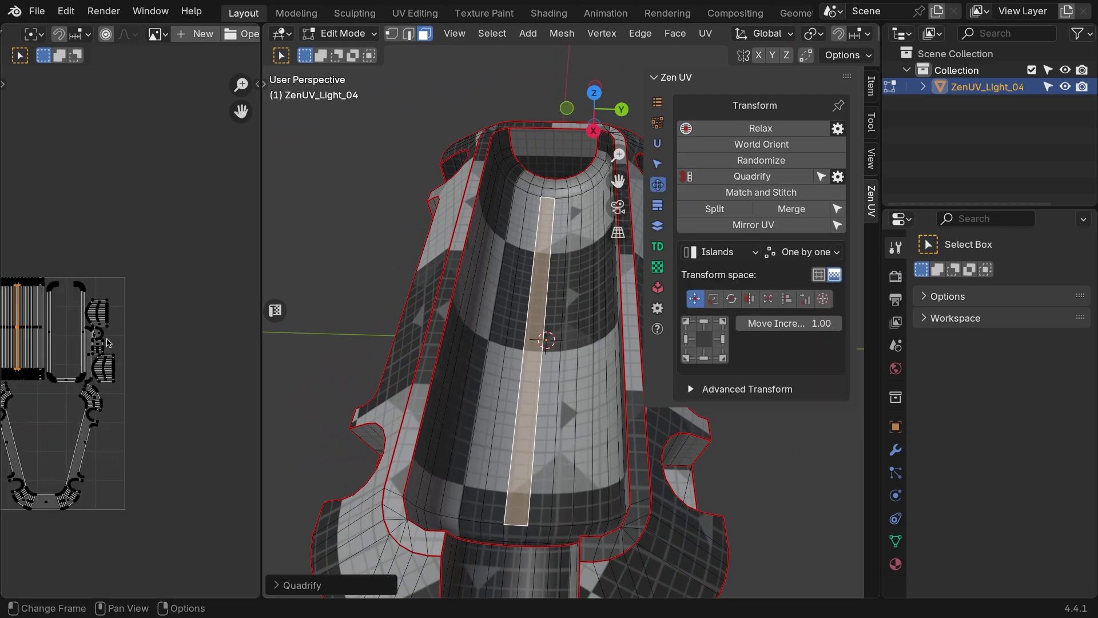
{"action": "left_click", "coordinate": [760, 179]}
{"action": "scroll", "coordinate": [571, 245], "scroll_direction": "down", "scroll_amount": 1}
{"action": "scroll", "coordinate": [571, 246], "scroll_direction": "down", "scroll_amount": 5}
Step: Select the housing's upper rim by linked faces in top view and map it with Project from View
{"action": "middle_click_drag", "start_coordinate": [571, 246], "coordinate": [595, 303]}
{"action": "scroll", "coordinate": [596, 277], "scroll_direction": "up", "scroll_amount": 3}
{"action": "left_click", "coordinate": [595, 276]}
{"action": "key", "text": "KP_7"}
{"action": "scroll", "coordinate": [559, 266], "scroll_direction": "down", "scroll_amount": 2}
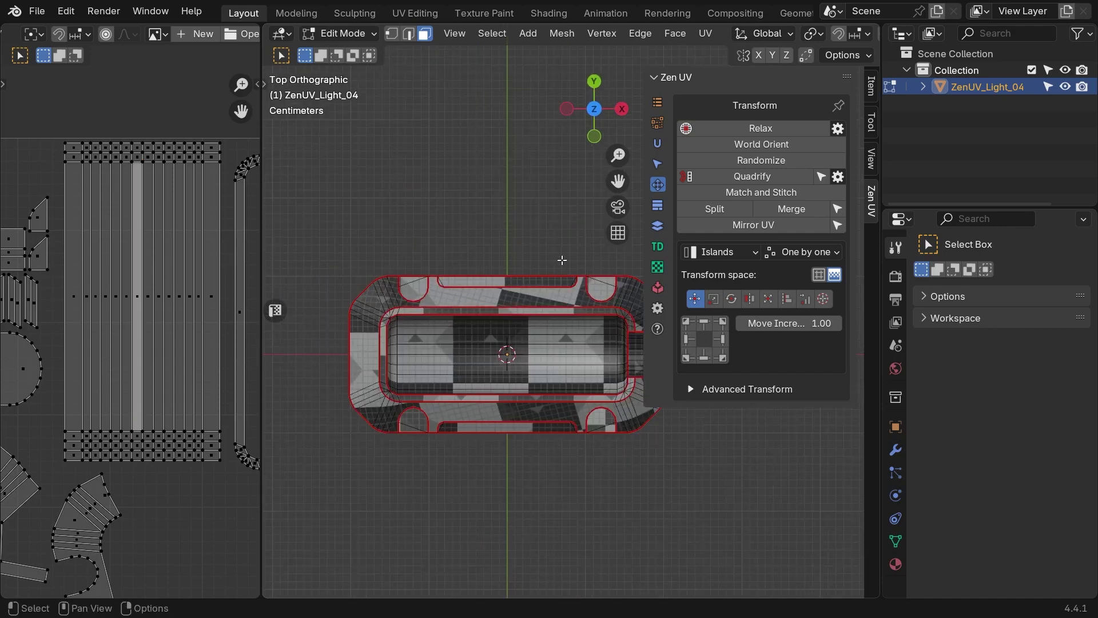
{"action": "scroll", "coordinate": [541, 301], "scroll_direction": "up", "scroll_amount": 1}
{"action": "key", "text": "l"}
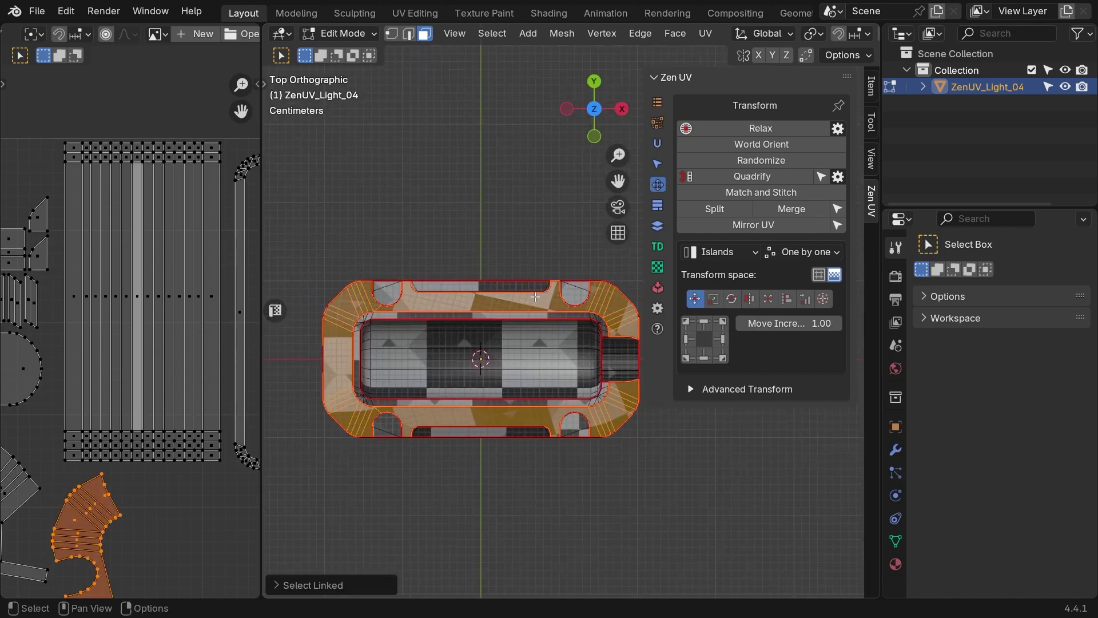
{"action": "key", "text": "u"}
{"action": "left_click", "coordinate": [498, 458]}
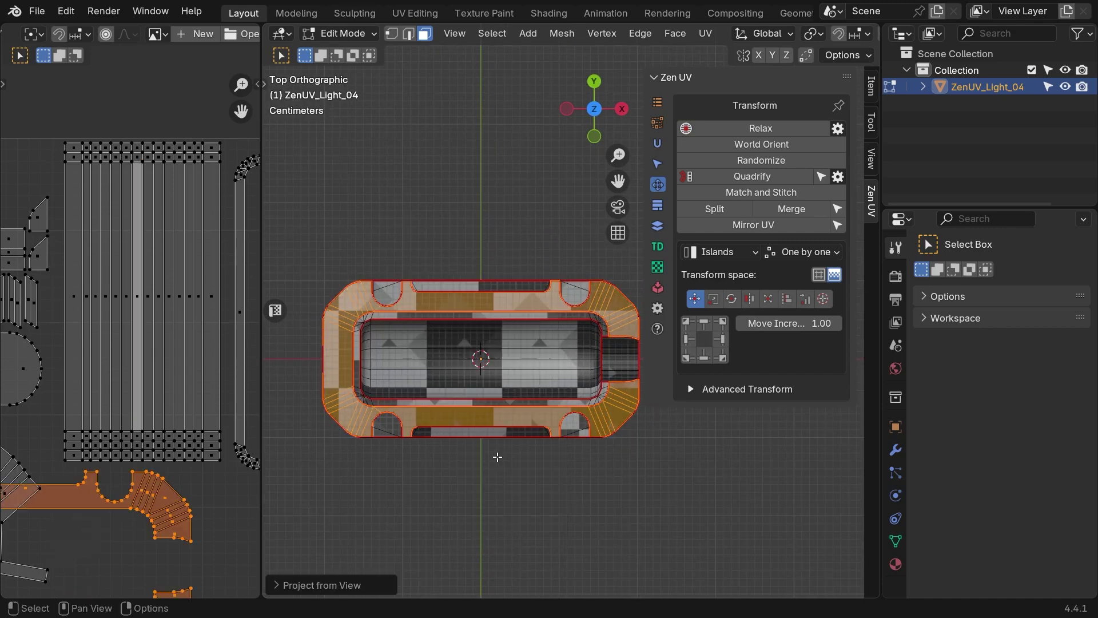
{"action": "left_click", "coordinate": [548, 249]}
{"action": "scroll", "coordinate": [159, 410], "scroll_direction": "down", "scroll_amount": 6}
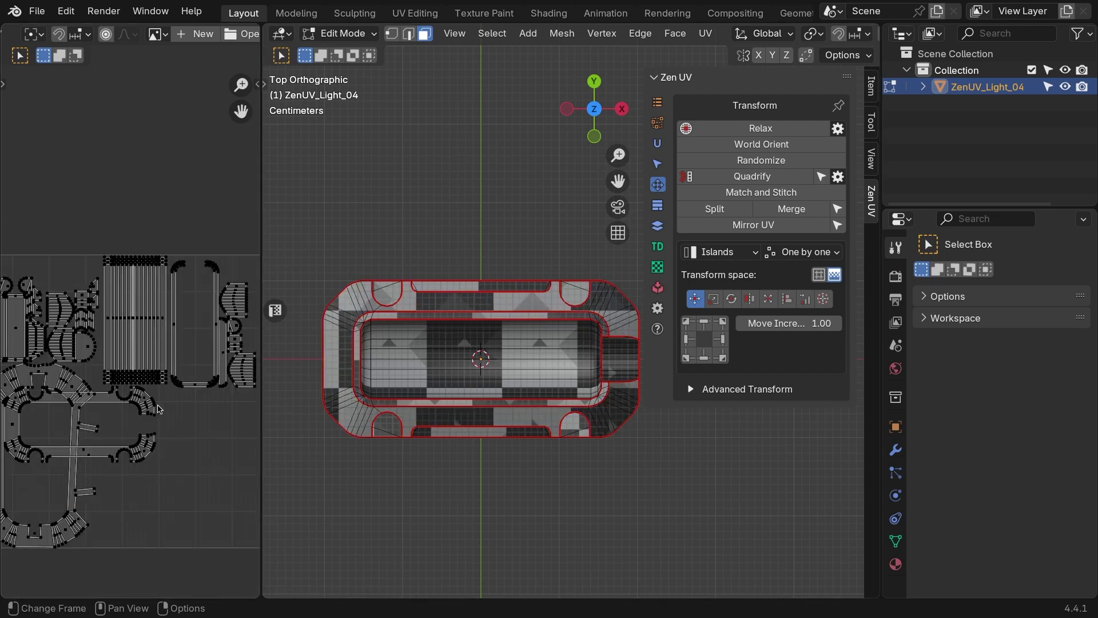
Step: Select two edges on the housing's frame as additional cuts and unwrap the isolated housing with Zen Unwrap
{"action": "middle_click_drag", "start_coordinate": [539, 400], "coordinate": [546, 269], "text": "alt"}
{"action": "key", "text": "2"}
{"action": "middle_click_drag", "start_coordinate": [555, 343], "coordinate": [502, 353], "text": "alt"}
{"action": "left_click", "coordinate": [503, 353]}
{"action": "middle_click_drag", "start_coordinate": [589, 354], "coordinate": [440, 370], "text": "alt"}
{"action": "left_click", "coordinate": [452, 364], "text": "shift"}
{"action": "left_click", "coordinate": [657, 143]}
{"action": "left_click", "coordinate": [737, 128]}
{"action": "scroll", "coordinate": [544, 246], "scroll_direction": "down", "scroll_amount": 2}
{"action": "middle_click_drag", "start_coordinate": [544, 246], "coordinate": [559, 289]}
{"action": "scroll", "coordinate": [561, 292], "scroll_direction": "up", "scroll_amount": 4}
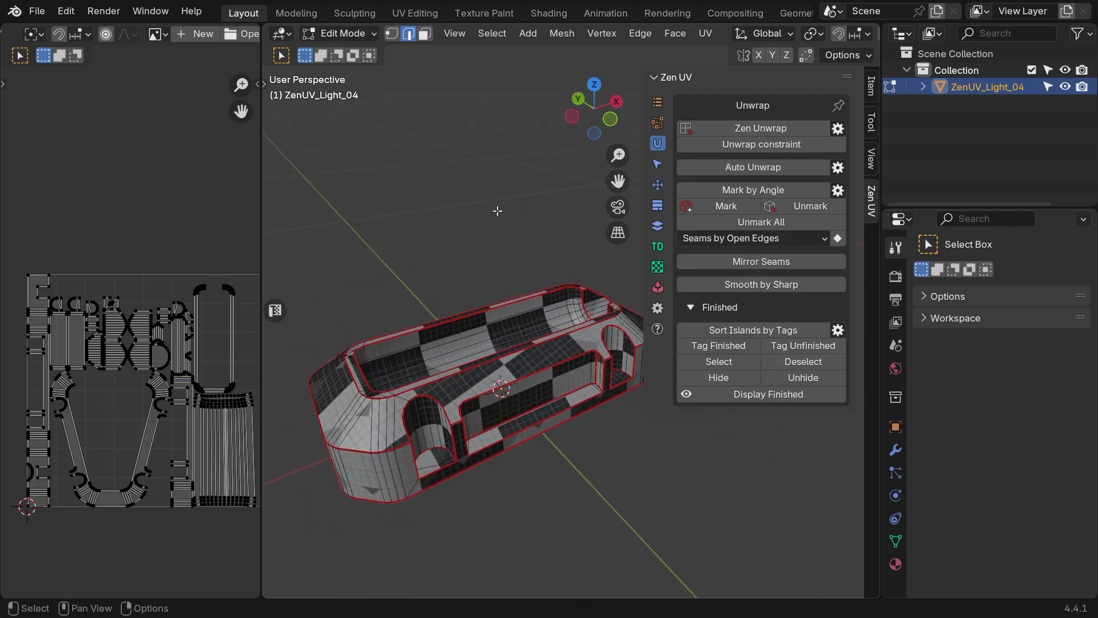
Step: Select all faces of the isolated housing and tag its islands as Finished
{"action": "key", "text": "3"}
{"action": "key", "text": "a"}
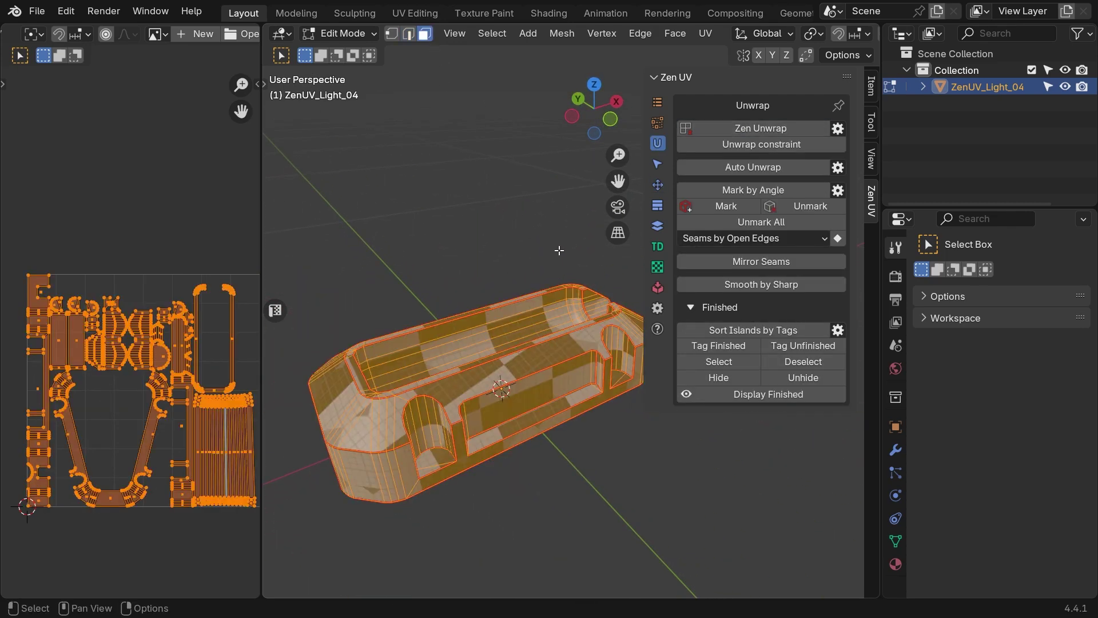
{"action": "left_click", "coordinate": [658, 288]}
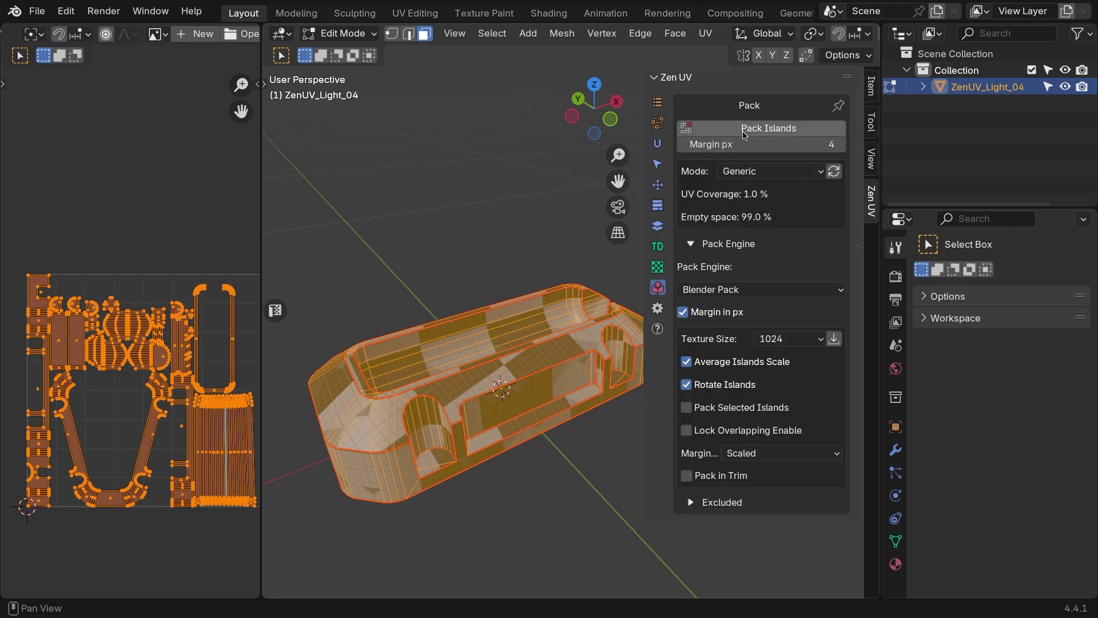
{"action": "left_click", "coordinate": [658, 143]}
{"action": "left_click", "coordinate": [722, 345]}
Step: Turn off the housing's isolation and clear the selection on the whole emergency light
{"action": "left_click", "coordinate": [658, 164]}
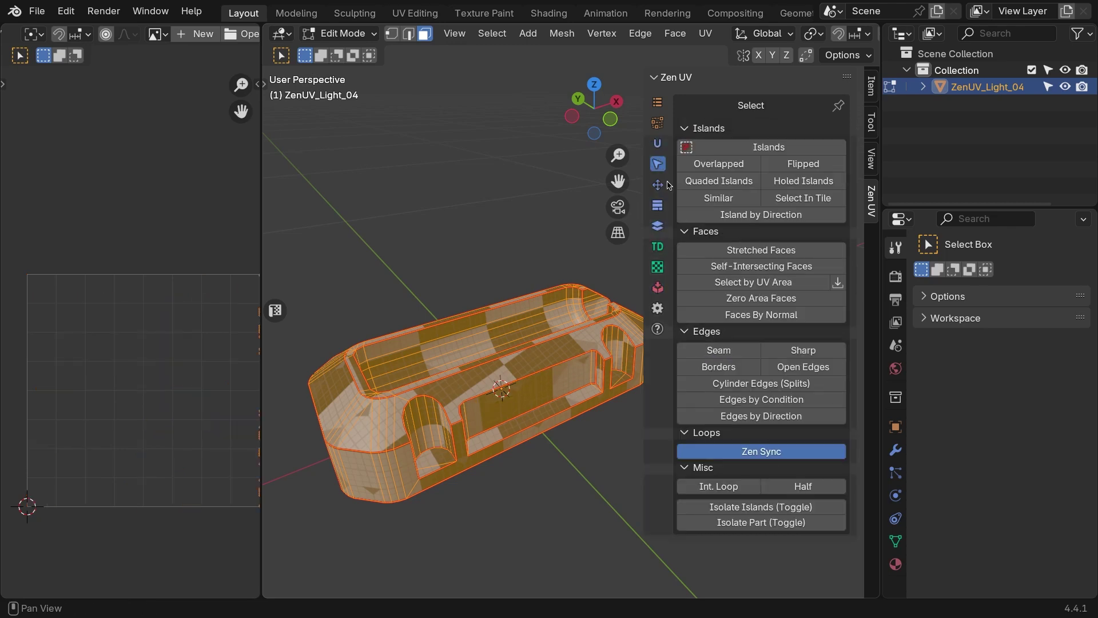
{"action": "scroll", "coordinate": [544, 255], "scroll_direction": "down", "scroll_amount": 3}
{"action": "middle_click_drag", "start_coordinate": [543, 255], "coordinate": [525, 245]}
{"action": "left_click", "coordinate": [524, 246]}
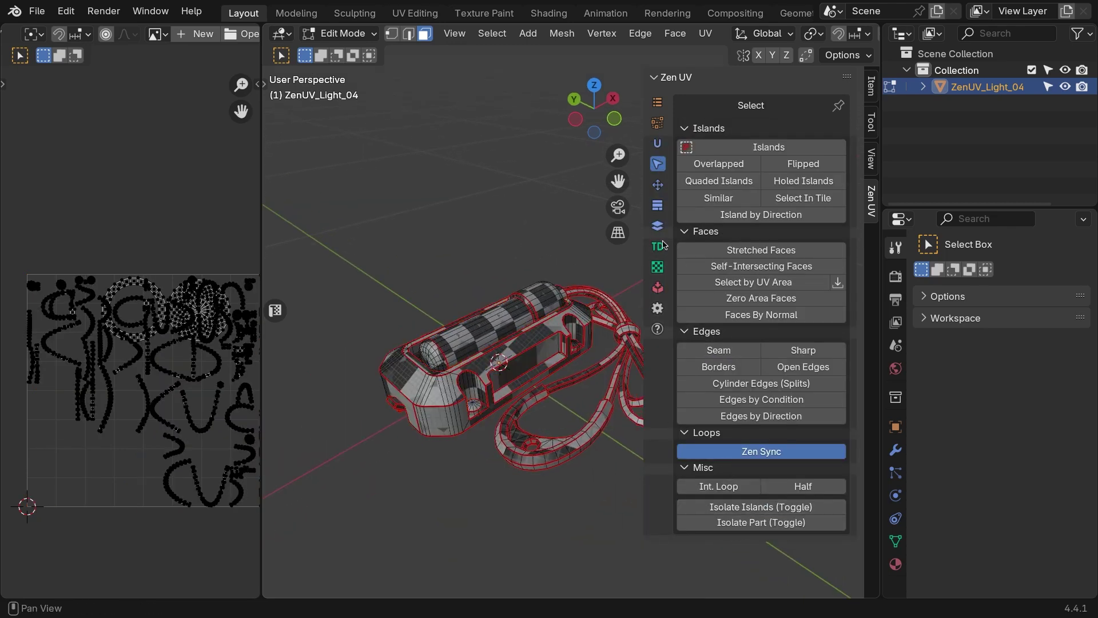
Step: Select the finished islands, invert the selection and isolate the remaining unfinished islands
{"action": "left_click", "coordinate": [658, 147]}
{"action": "left_click", "coordinate": [719, 361]}
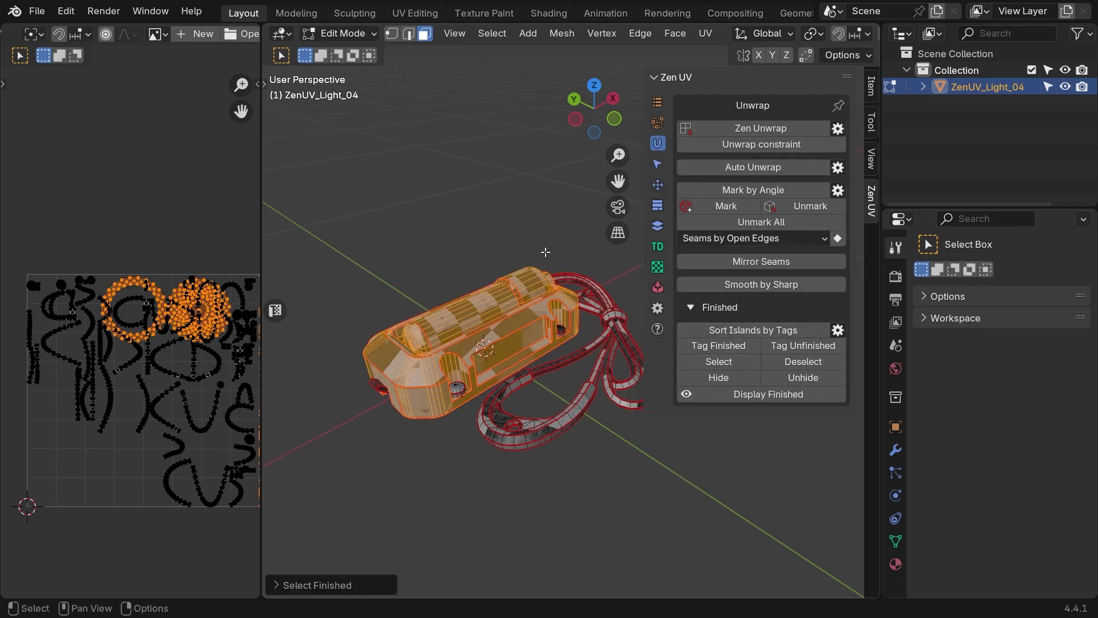
{"action": "key", "text": "ctrl+i"}
{"action": "left_click", "coordinate": [658, 164]}
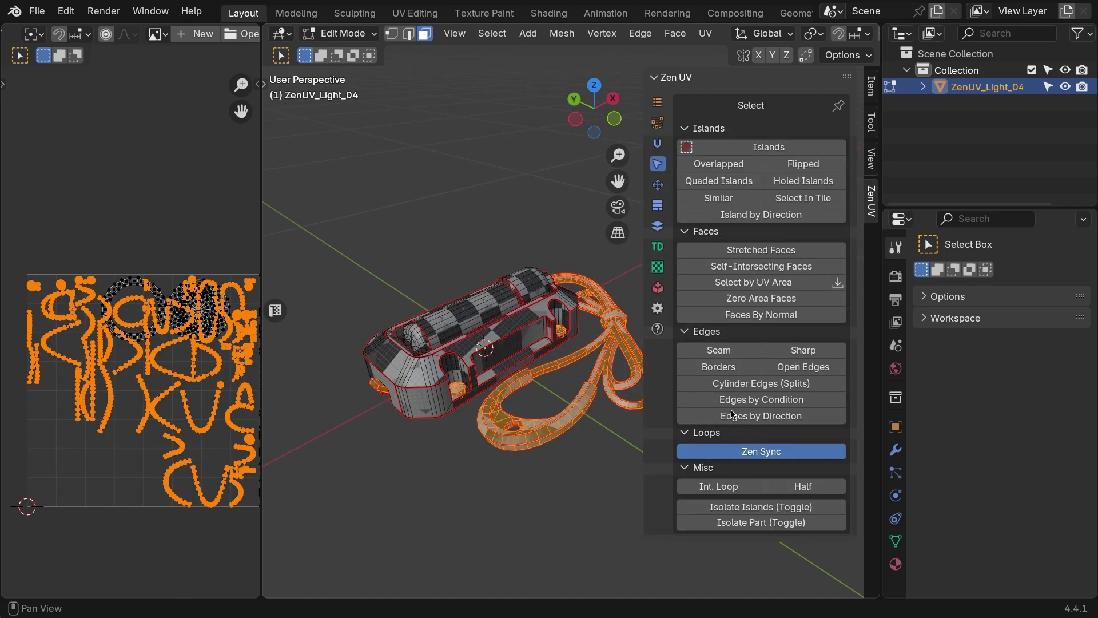
{"action": "left_click", "coordinate": [743, 509]}
{"action": "left_click", "coordinate": [503, 235]}
Step: Select the cord's knot, the clips and the round caps by linked faces across seams and isolate their islands
{"action": "middle_click_drag", "start_coordinate": [566, 319], "coordinate": [493, 243]}
{"action": "scroll", "coordinate": [566, 340], "scroll_direction": "up", "scroll_amount": 2}
{"action": "key", "text": "l"}
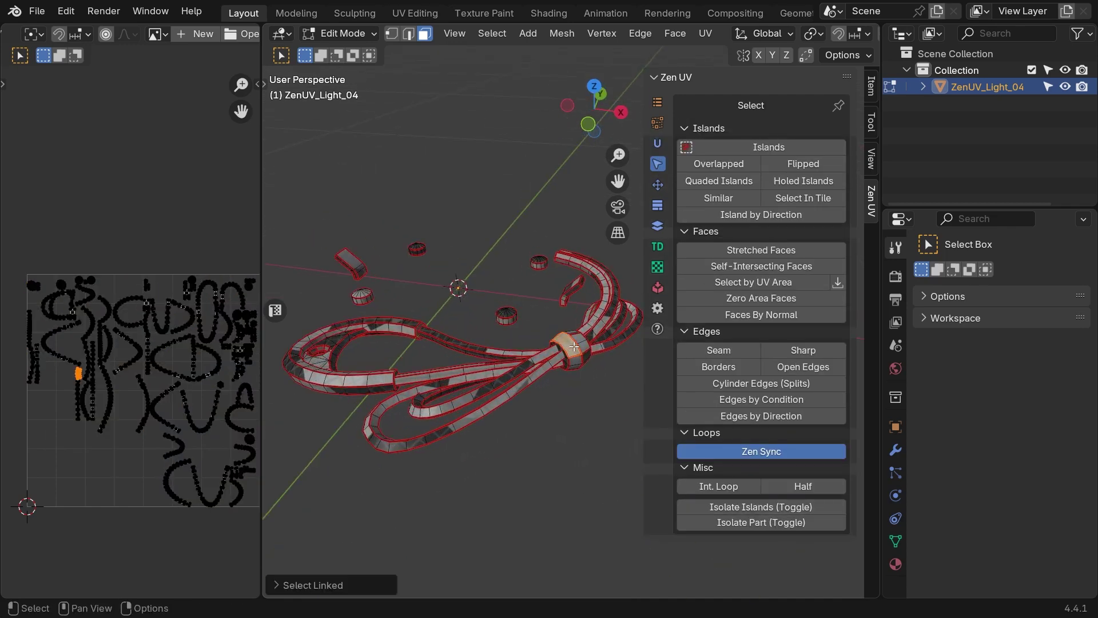
{"action": "left_click", "coordinate": [355, 580]}
{"action": "left_click", "coordinate": [427, 513]}
{"action": "left_click", "coordinate": [401, 467]}
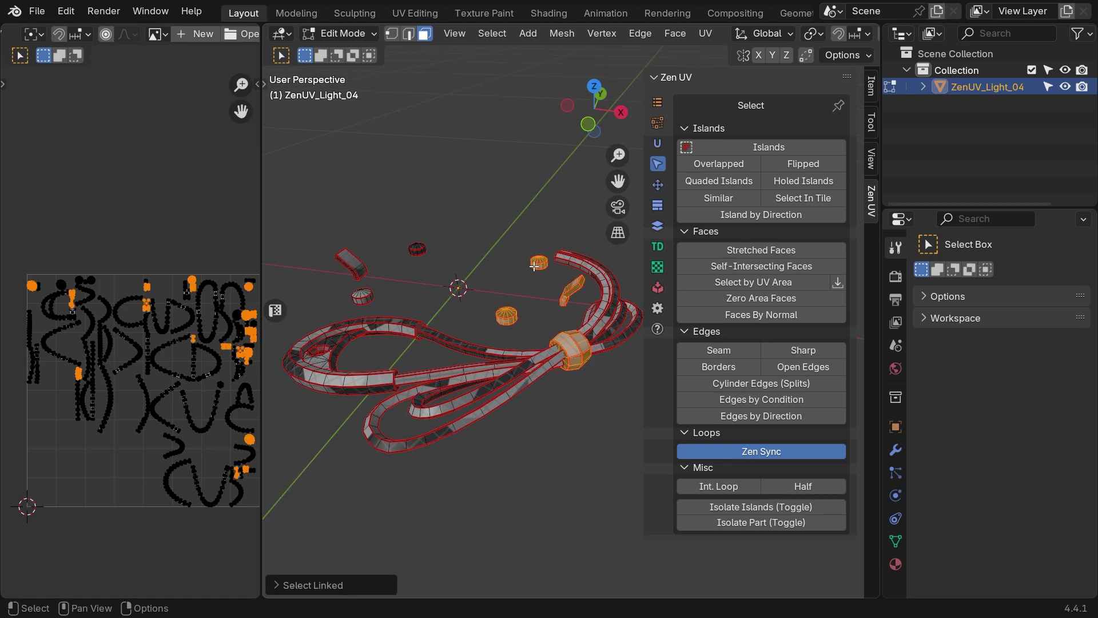
{"action": "left_click", "coordinate": [743, 507]}
Step: Select a side edge on each round cap and unwrap the isolated small parts with Zen Unwrap
{"action": "middle_click_drag", "start_coordinate": [563, 249], "coordinate": [525, 247]}
{"action": "middle_click_drag", "start_coordinate": [525, 247], "coordinate": [378, 277], "text": "shift"}
{"action": "left_click", "coordinate": [537, 287]}
{"action": "key", "text": "2"}
{"action": "scroll", "coordinate": [377, 276], "scroll_direction": "up", "scroll_amount": 2}
{"action": "left_click", "coordinate": [455, 285]}
{"action": "middle_click_drag", "start_coordinate": [513, 110], "coordinate": [365, 215]}
{"action": "middle_click_drag", "start_coordinate": [563, 265], "coordinate": [500, 260]}
{"action": "left_click", "coordinate": [657, 143]}
{"action": "left_click", "coordinate": [760, 129]}
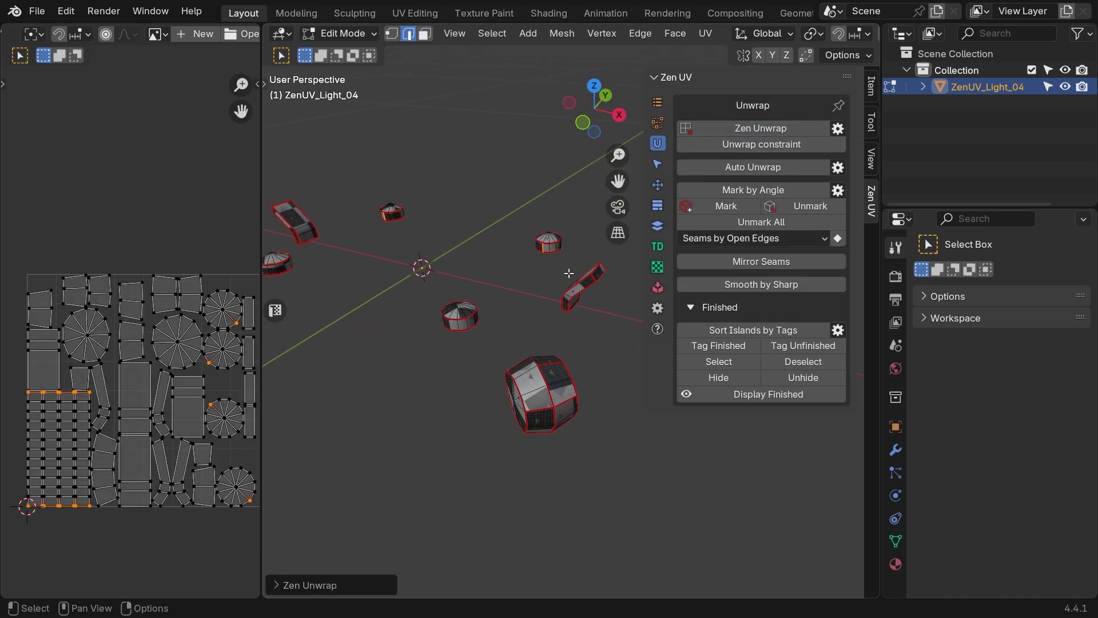
Step: Box-select the barrel-shaped knot's faces through the mesh, leave out its end faces, and unwrap them as one island with Zen Unwrap
{"action": "left_click", "coordinate": [425, 34]}
{"action": "middle_click_drag", "start_coordinate": [566, 326], "coordinate": [581, 299], "text": "shift"}
{"action": "key", "text": "alt+z"}
{"action": "left_click_drag", "start_coordinate": [581, 299], "coordinate": [482, 388]}
{"action": "scroll", "coordinate": [482, 387], "scroll_direction": "up", "scroll_amount": 4}
{"action": "middle_click_drag", "start_coordinate": [544, 311], "coordinate": [588, 267], "text": "shift"}
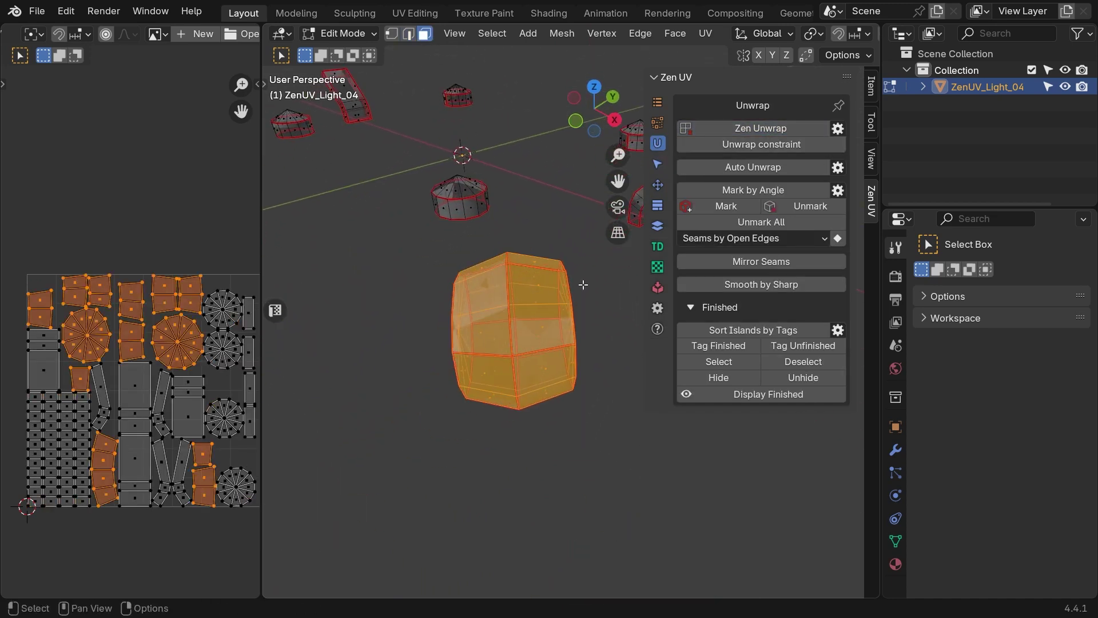
{"action": "left_click_drag", "start_coordinate": [590, 244], "coordinate": [557, 413]}
{"action": "middle_click_drag", "start_coordinate": [422, 255], "coordinate": [440, 256]}
{"action": "left_click_drag", "start_coordinate": [446, 267], "coordinate": [504, 432], "text": "ctrl"}
{"action": "key", "text": "alt+z"}
{"action": "mouse_move", "coordinate": [563, 298]}
{"action": "middle_mouse_down"}
{"action": "mouse_move", "coordinate": [600, 284]}
{"action": "mouse_move", "coordinate": [552, 295]}
{"action": "middle_mouse_up"}
{"action": "left_click", "coordinate": [709, 130]}
{"action": "middle_click_drag", "start_coordinate": [571, 240], "coordinate": [538, 194]}
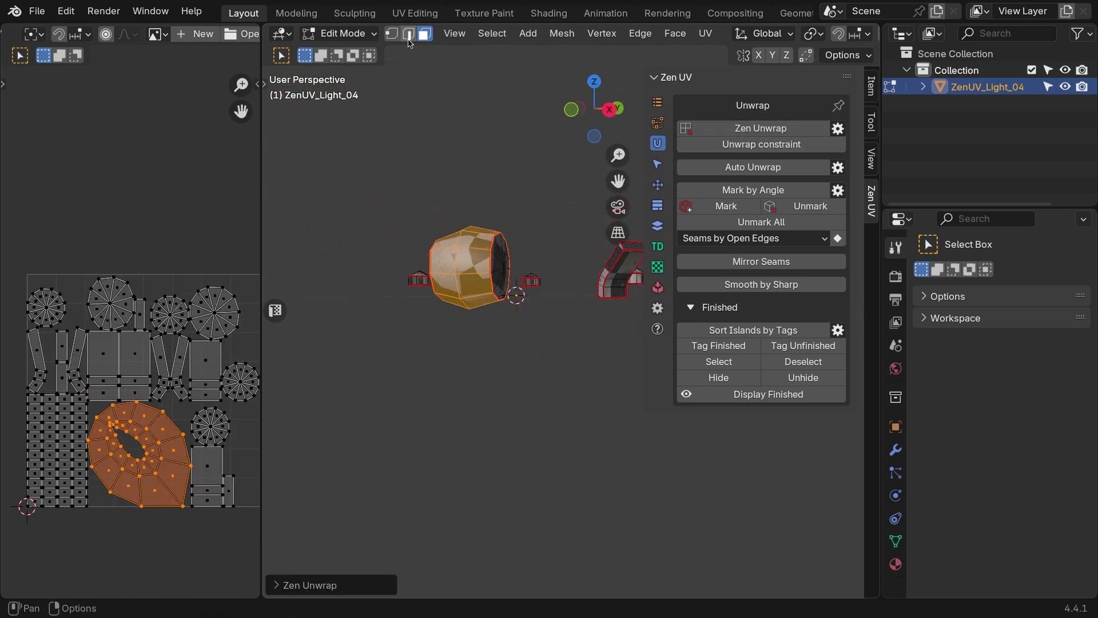
Step: Cut the knot's outer shell open with an end-to-end edge seam and unwrap it again with Zen Unwrap
{"action": "left_click", "coordinate": [408, 33]}
{"action": "key", "text": "alt+a"}
{"action": "scroll", "coordinate": [448, 263], "scroll_direction": "up", "scroll_amount": 1}
{"action": "left_click", "coordinate": [738, 126]}
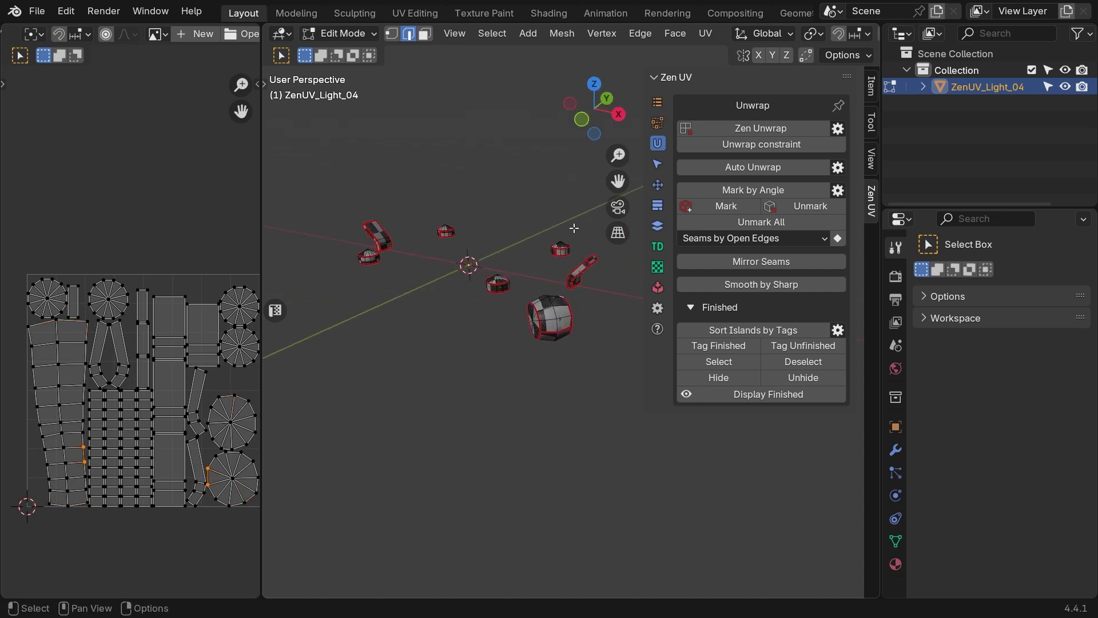
Step: Select the quaded islands of the small parts and straighten them with Quadrify
{"action": "left_click", "coordinate": [657, 164]}
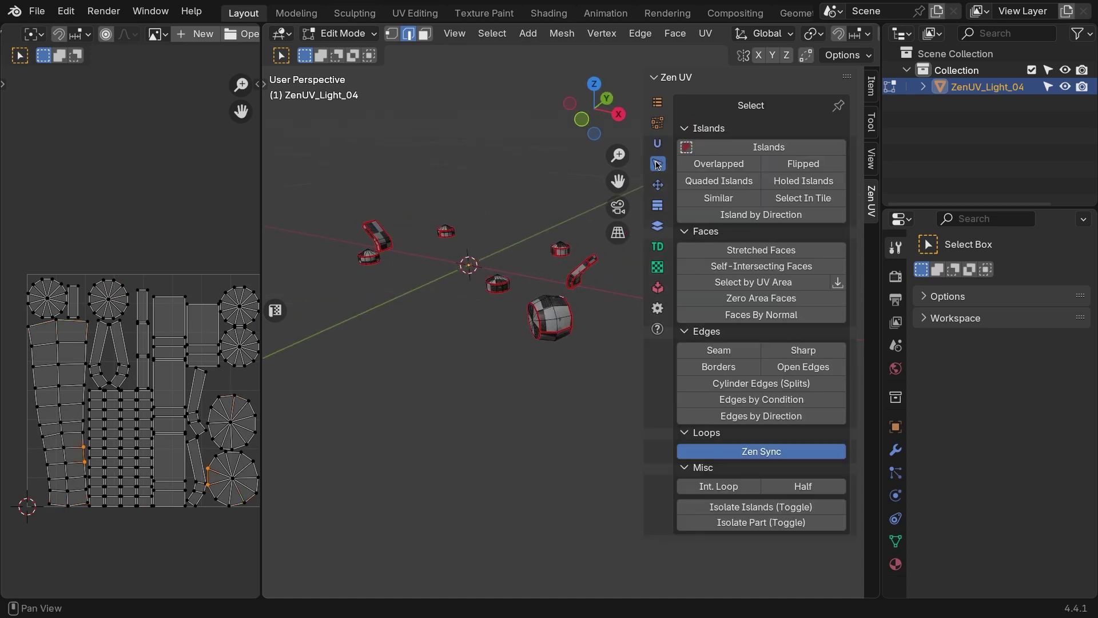
{"action": "left_click", "coordinate": [716, 180]}
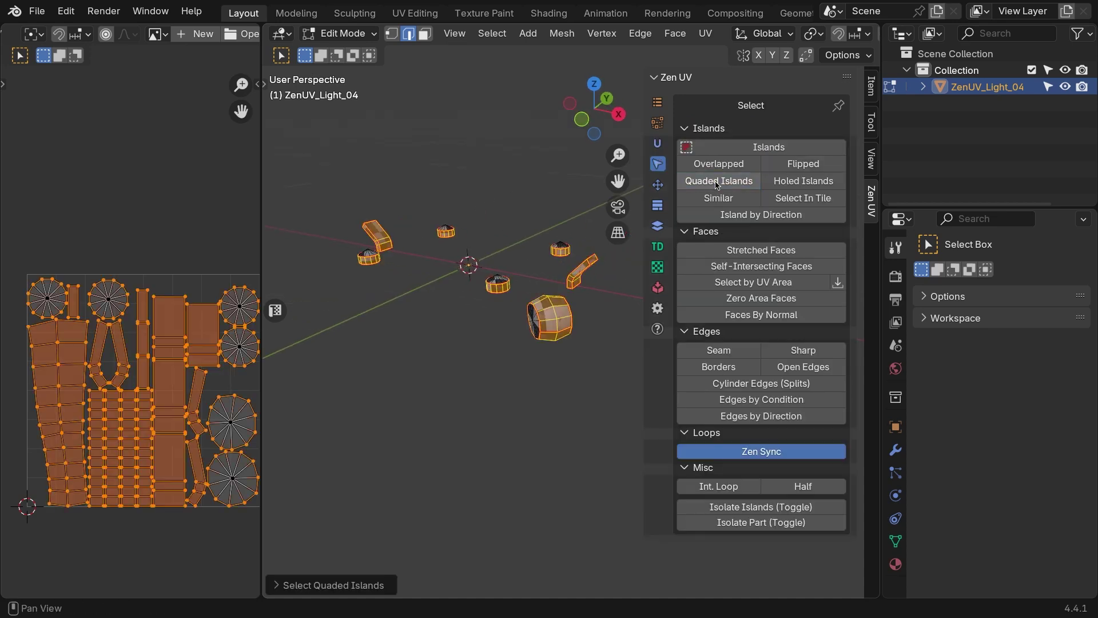
{"action": "left_click", "coordinate": [658, 185]}
{"action": "left_click", "coordinate": [741, 177]}
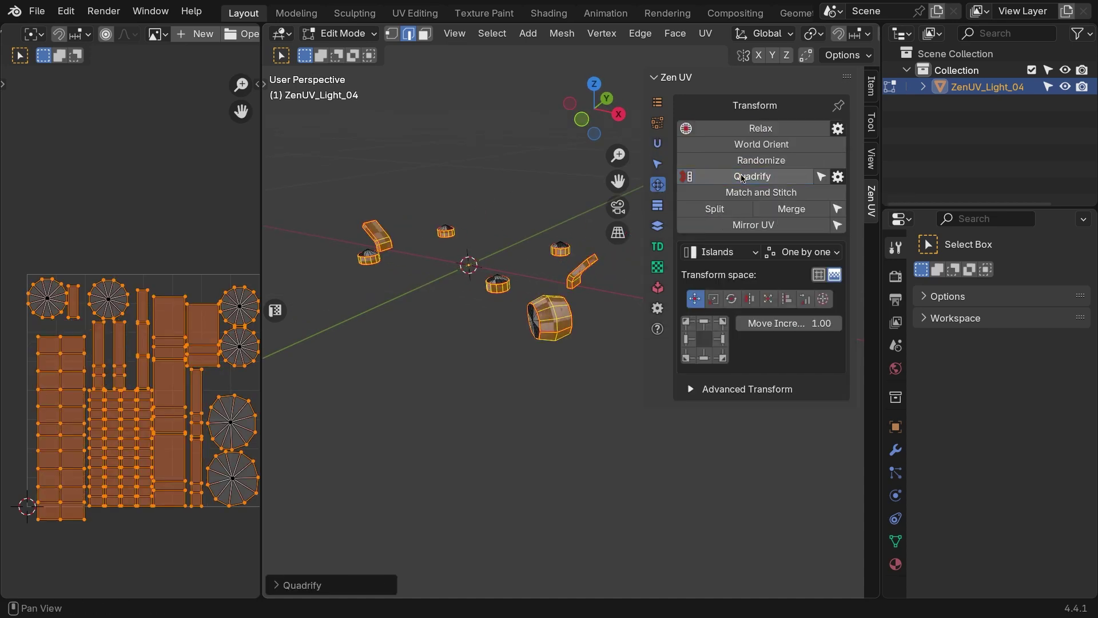
Step: Pack all UV islands of the isolated small parts with a 4 px margin
{"action": "left_click", "coordinate": [658, 287]}
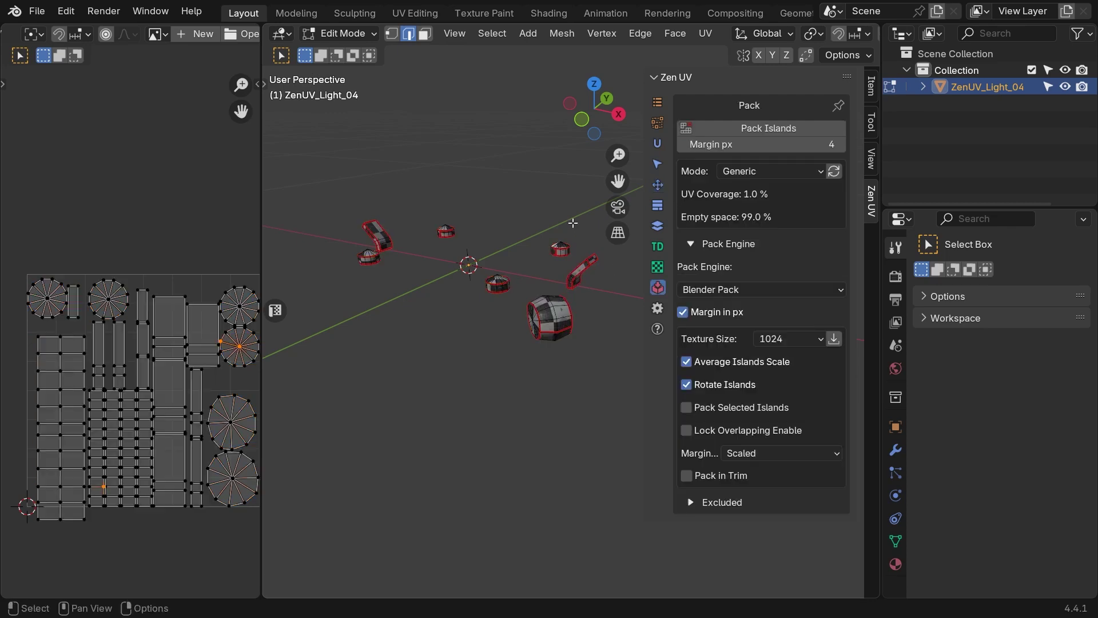
{"action": "left_click", "coordinate": [758, 129]}
{"action": "left_click", "coordinate": [657, 143]}
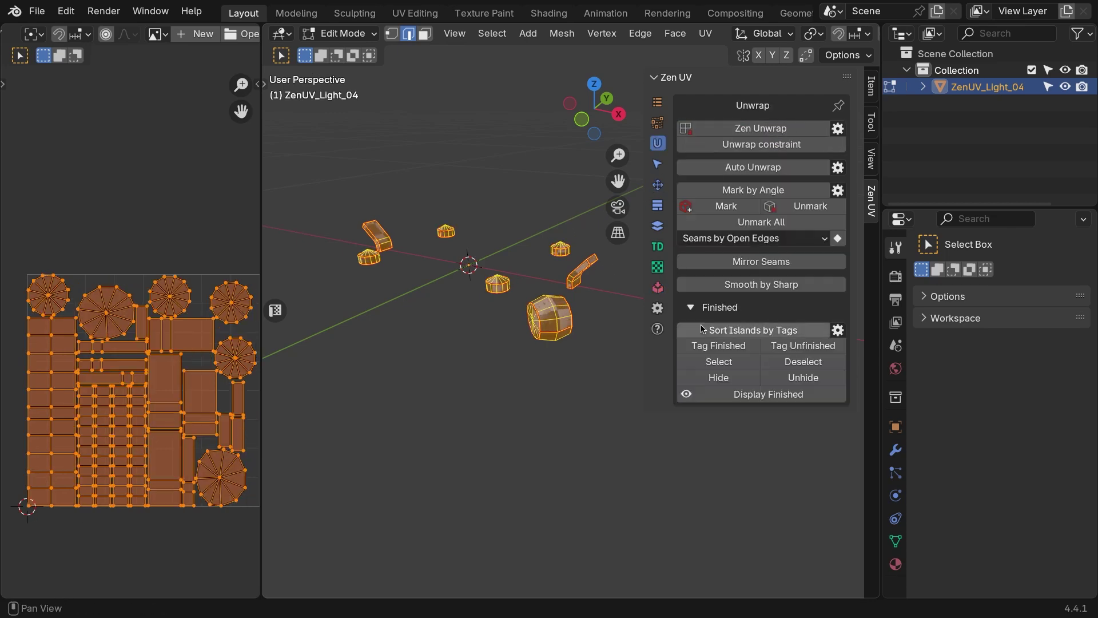
Step: Leave the small parts' isolation, box-select sections of the cord strands through the mesh, and isolate the cord's islands
{"action": "left_click", "coordinate": [658, 164]}
{"action": "left_click", "coordinate": [753, 508]}
{"action": "key", "text": "alt+a"}
{"action": "key", "text": "alt+z"}
{"action": "middle_click_drag", "start_coordinate": [621, 320], "coordinate": [597, 365]}
{"action": "left_click_drag", "start_coordinate": [597, 364], "coordinate": [546, 296]}
{"action": "left_click_drag", "start_coordinate": [462, 311], "coordinate": [410, 405], "text": "shift"}
{"action": "left_click", "coordinate": [755, 507]}
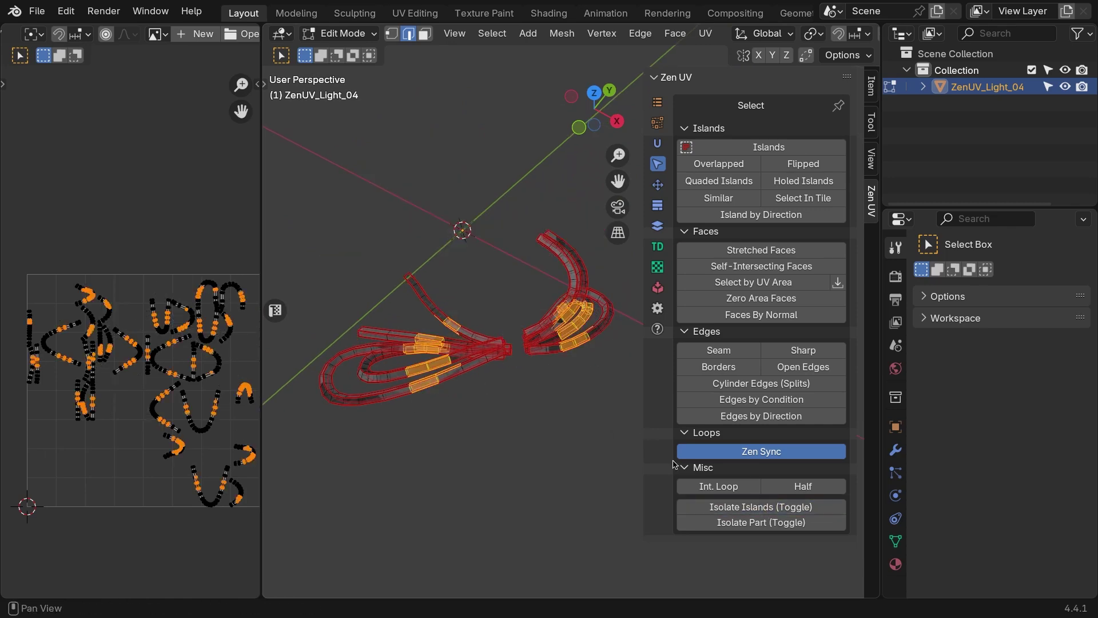
{"action": "left_click", "coordinate": [558, 360]}
{"action": "key", "text": "alt+z"}
Step: Select all faces of the isolated cord strands and unwrap them with Zen Unwrap
{"action": "middle_click_drag", "start_coordinate": [509, 352], "coordinate": [520, 312]}
{"action": "scroll", "coordinate": [561, 387], "scroll_direction": "up", "scroll_amount": 1}
{"action": "scroll", "coordinate": [549, 375], "scroll_direction": "down", "scroll_amount": 2}
{"action": "scroll", "coordinate": [532, 360], "scroll_direction": "up", "scroll_amount": 1}
{"action": "left_click", "coordinate": [657, 143]}
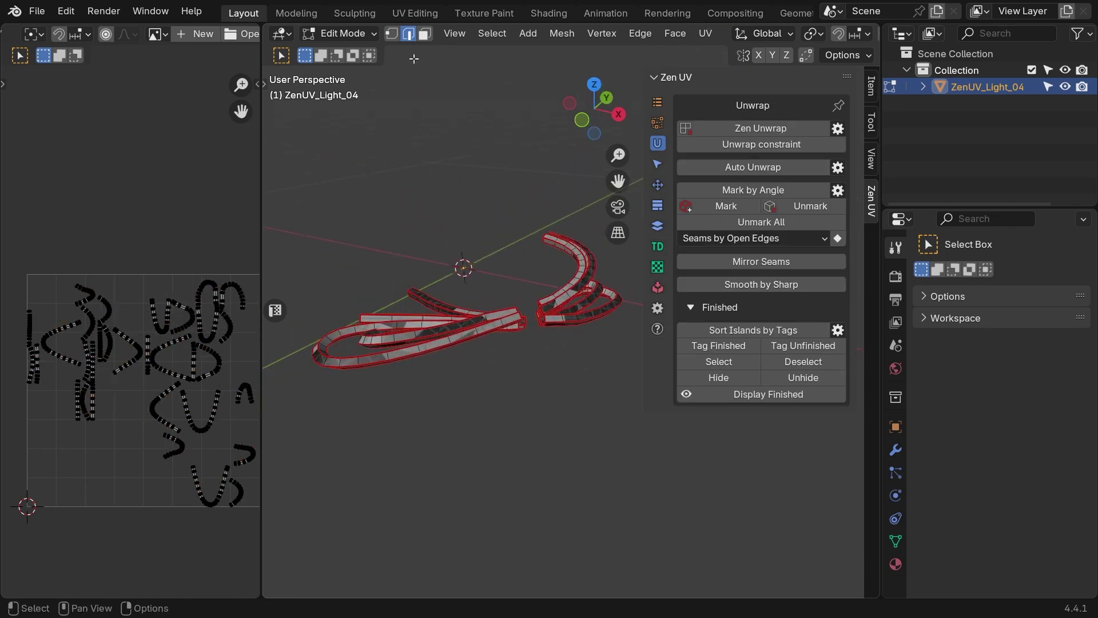
{"action": "key", "text": "3"}
{"action": "key", "text": "a"}
{"action": "left_click", "coordinate": [761, 128]}
Step: Straighten all islands of the cord strands with Quadrify
{"action": "left_click", "coordinate": [657, 165]}
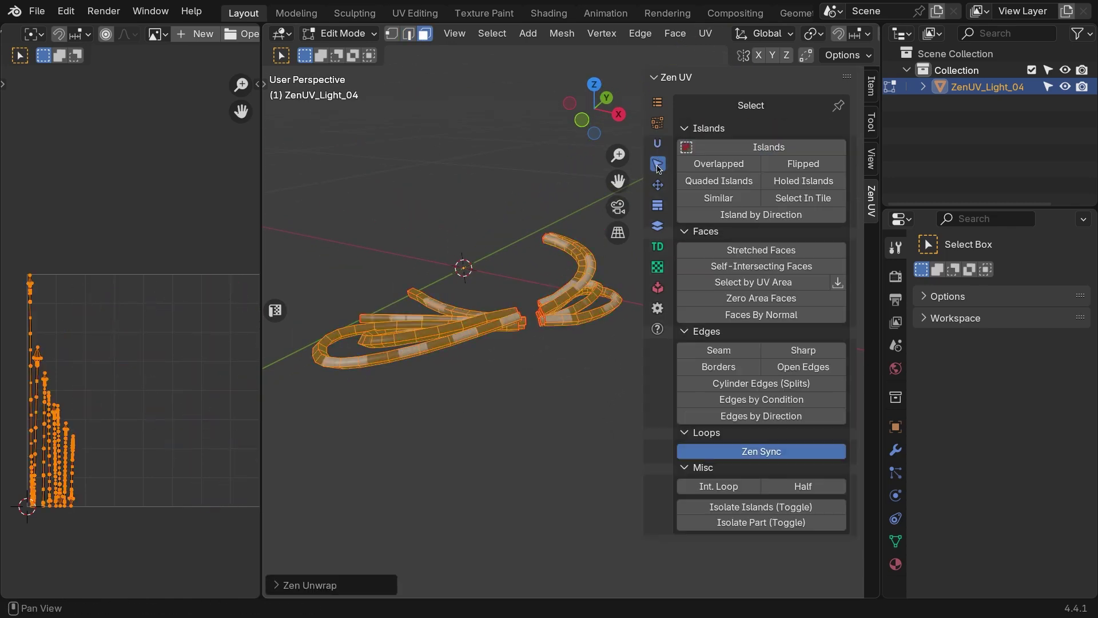
{"action": "left_click", "coordinate": [658, 184]}
{"action": "left_click", "coordinate": [737, 179]}
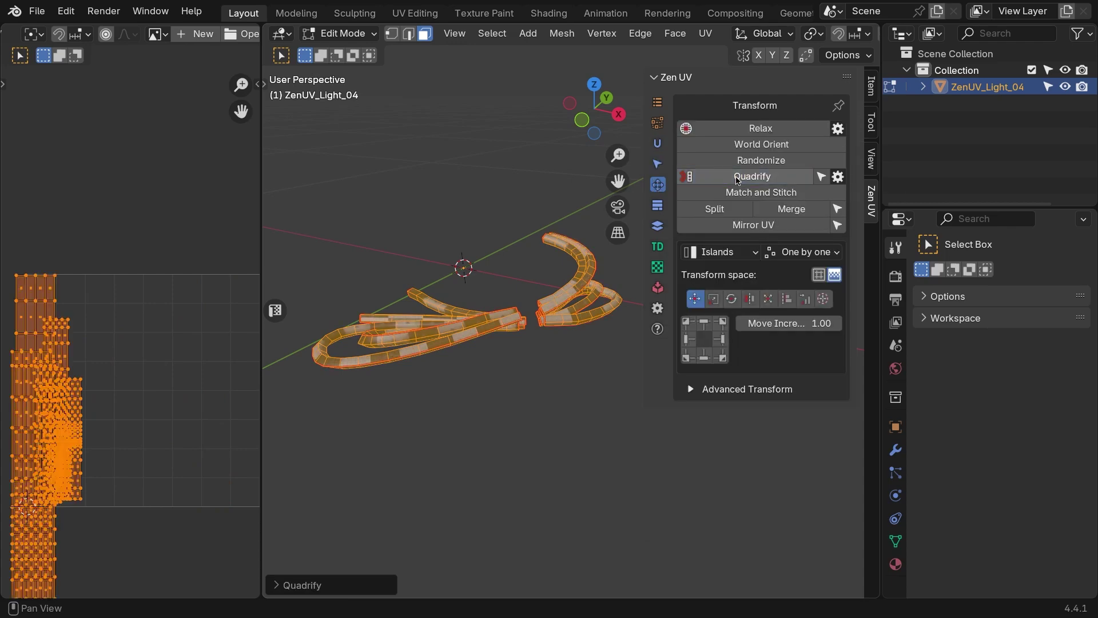
Step: Pack all islands of the isolated cord strands with a 4 px margin and tag them finished
{"action": "left_click", "coordinate": [657, 287]}
{"action": "left_click", "coordinate": [725, 132]}
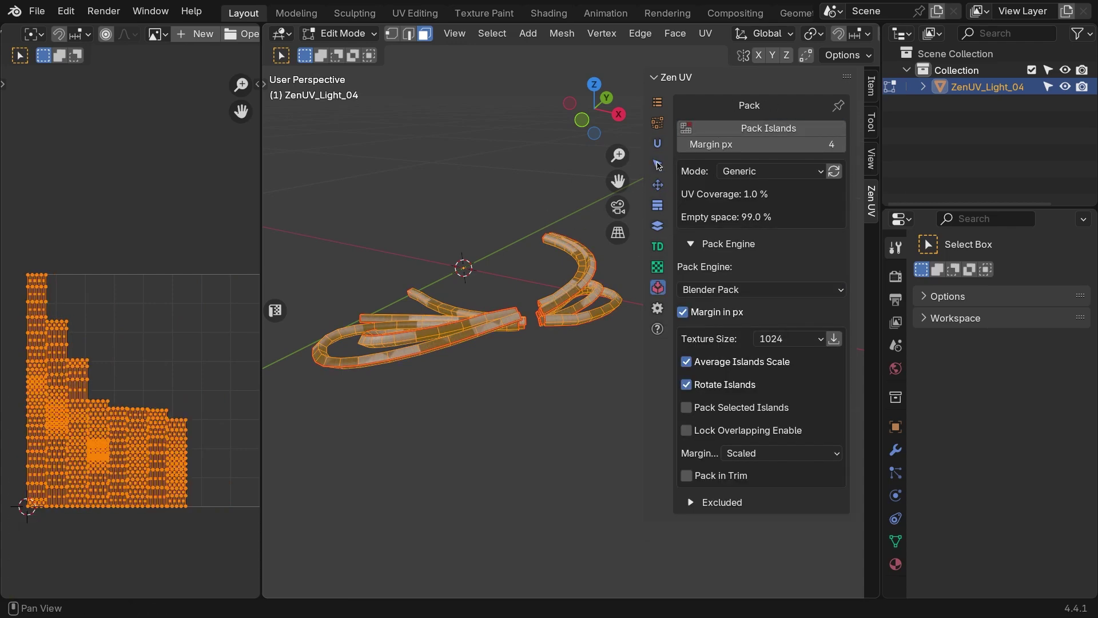
{"action": "left_click", "coordinate": [658, 143]}
{"action": "left_click", "coordinate": [719, 345]}
Step: Leave the cord strands' isolation, select the thick C-shaped cord section, and isolate its islands
{"action": "left_click", "coordinate": [657, 164]}
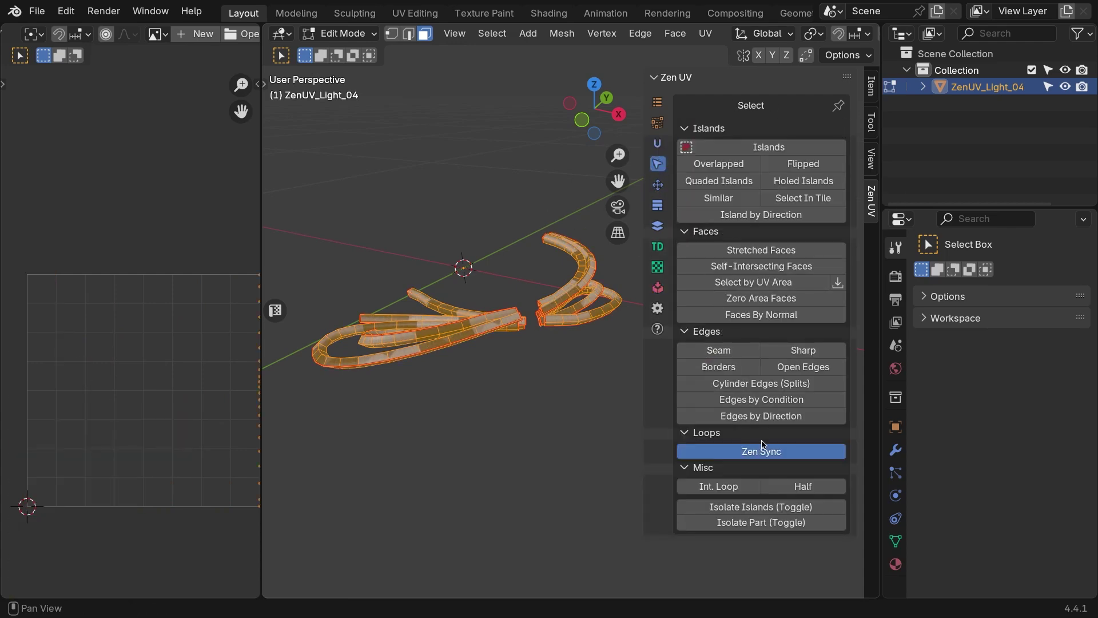
{"action": "left_click", "coordinate": [761, 506]}
{"action": "middle_click_drag", "start_coordinate": [439, 296], "coordinate": [409, 313]}
{"action": "key", "text": "l"}
{"action": "left_click", "coordinate": [720, 503]}
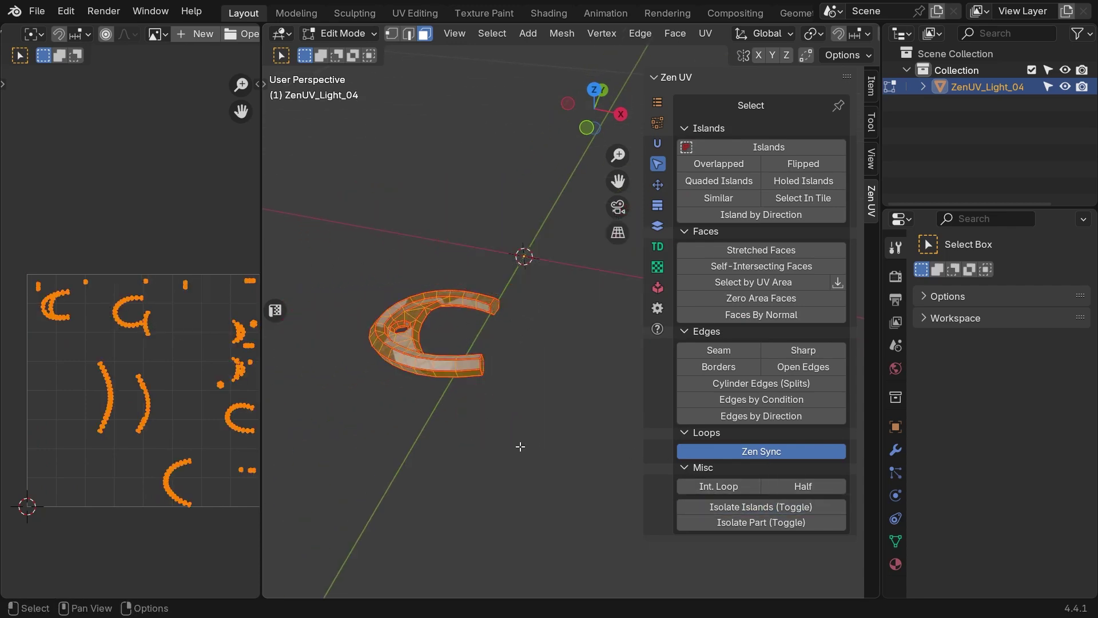
Step: Select all faces of the isolated C-shaped cord section and unwrap them with Zen Unwrap
{"action": "left_click", "coordinate": [519, 444]}
{"action": "middle_click_drag", "start_coordinate": [513, 337], "coordinate": [534, 410]}
{"action": "scroll", "coordinate": [506, 343], "scroll_direction": "up", "scroll_amount": 7}
{"action": "middle_click_drag", "start_coordinate": [429, 424], "coordinate": [503, 401], "text": "alt"}
{"action": "key", "text": "a"}
{"action": "middle_click_drag", "start_coordinate": [623, 388], "coordinate": [596, 363], "text": "alt"}
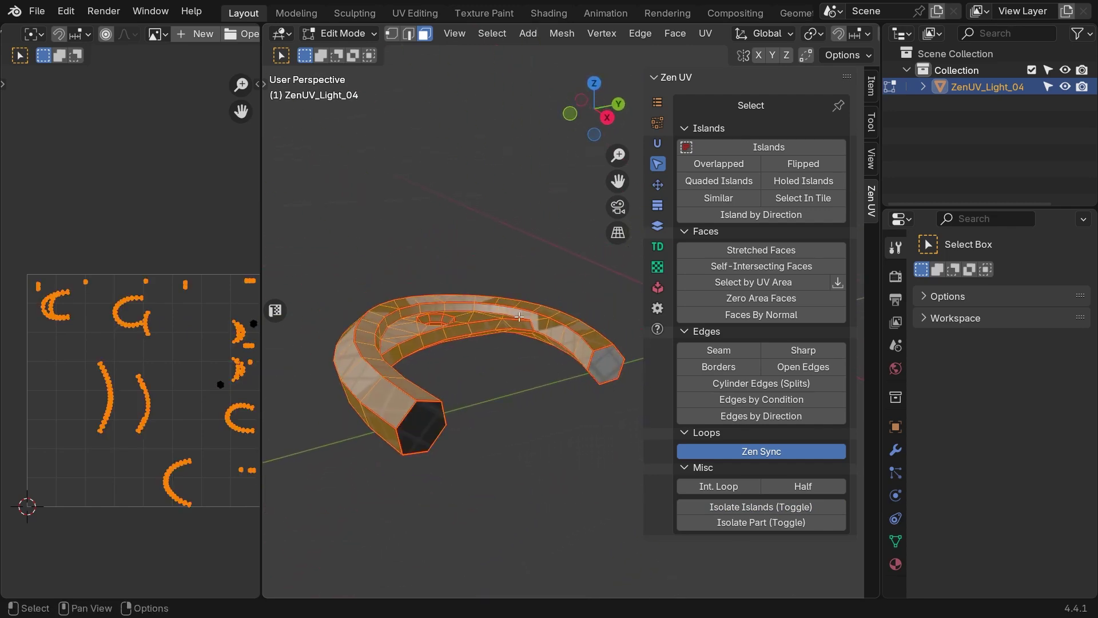
{"action": "left_click", "coordinate": [657, 144]}
{"action": "left_click", "coordinate": [762, 130]}
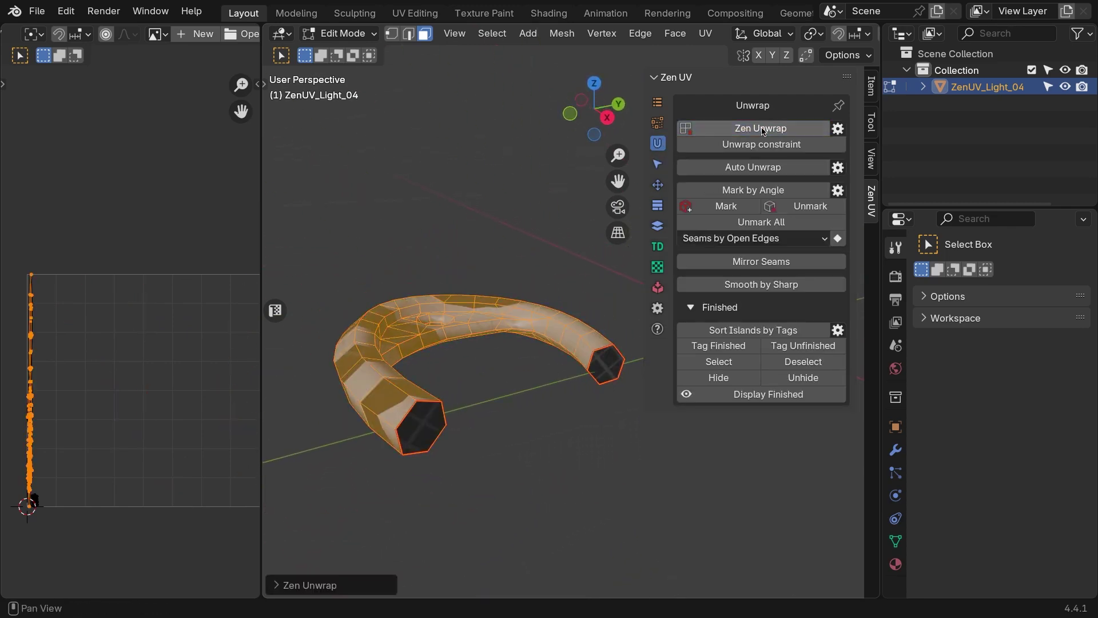
Step: Select the edge loops around the hole and along the inner curve, and unwrap with Zen Unwrap using them as seams
{"action": "left_click", "coordinate": [507, 238]}
{"action": "middle_click_drag", "start_coordinate": [507, 238], "coordinate": [477, 130]}
{"action": "key", "text": "2"}
{"action": "scroll", "coordinate": [485, 362], "scroll_direction": "up", "scroll_amount": 2}
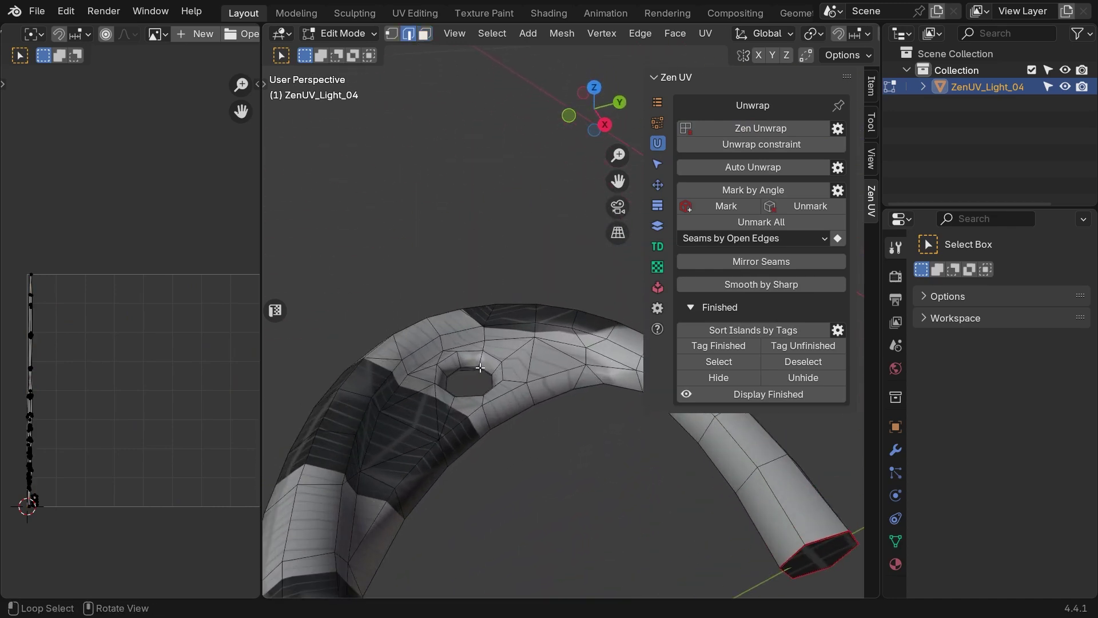
{"action": "scroll", "coordinate": [537, 406], "scroll_direction": "down", "scroll_amount": 3}
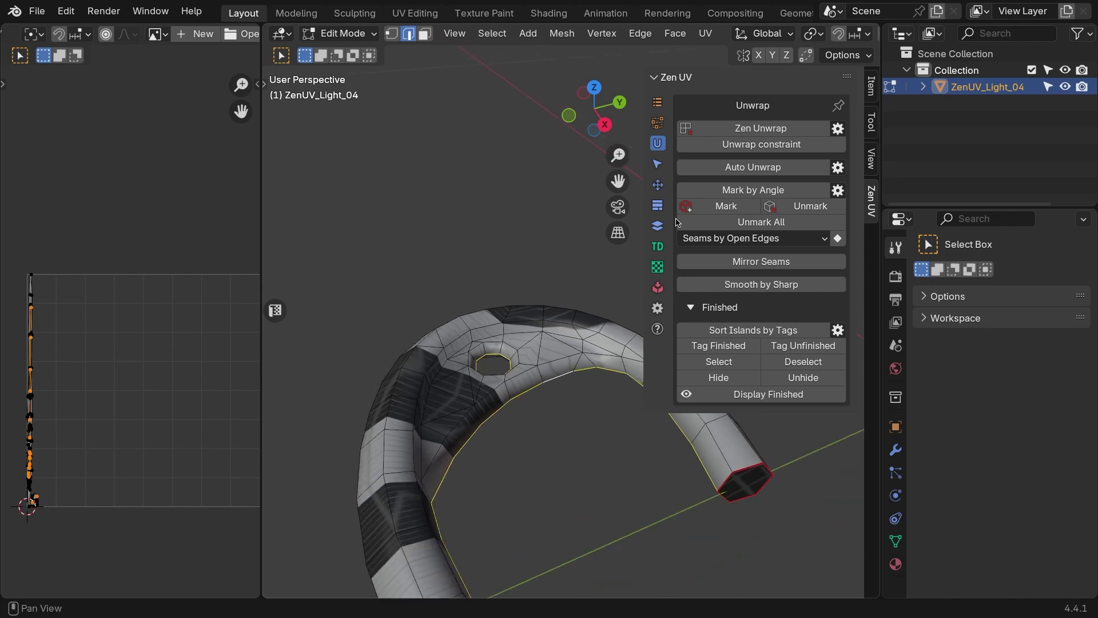
{"action": "left_click", "coordinate": [760, 128]}
Step: Select the lengthwise middle edge loop of the C-shaped section and straighten its island around it with Reshape Island
{"action": "middle_click_drag", "start_coordinate": [564, 351], "coordinate": [641, 335]}
{"action": "middle_click_drag", "start_coordinate": [470, 361], "coordinate": [509, 328], "text": "shift"}
{"action": "left_click", "coordinate": [566, 321]}
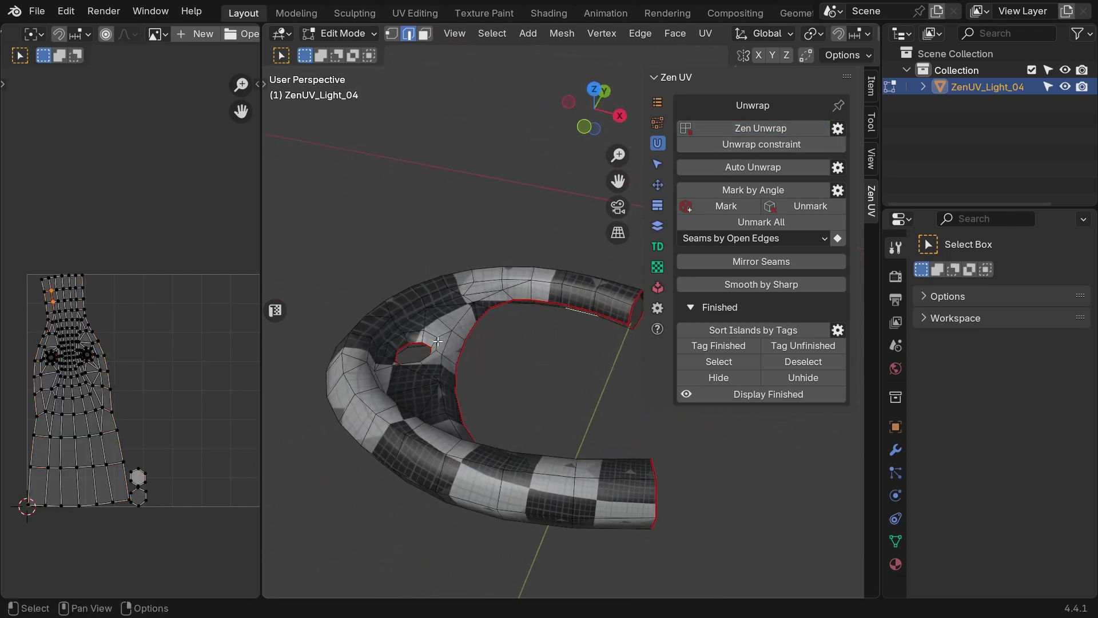
{"action": "left_click_drag", "start_coordinate": [259, 245], "coordinate": [581, 246]}
{"action": "scroll", "coordinate": [282, 223], "scroll_direction": "up", "scroll_amount": 3}
{"action": "key", "text": "n"}
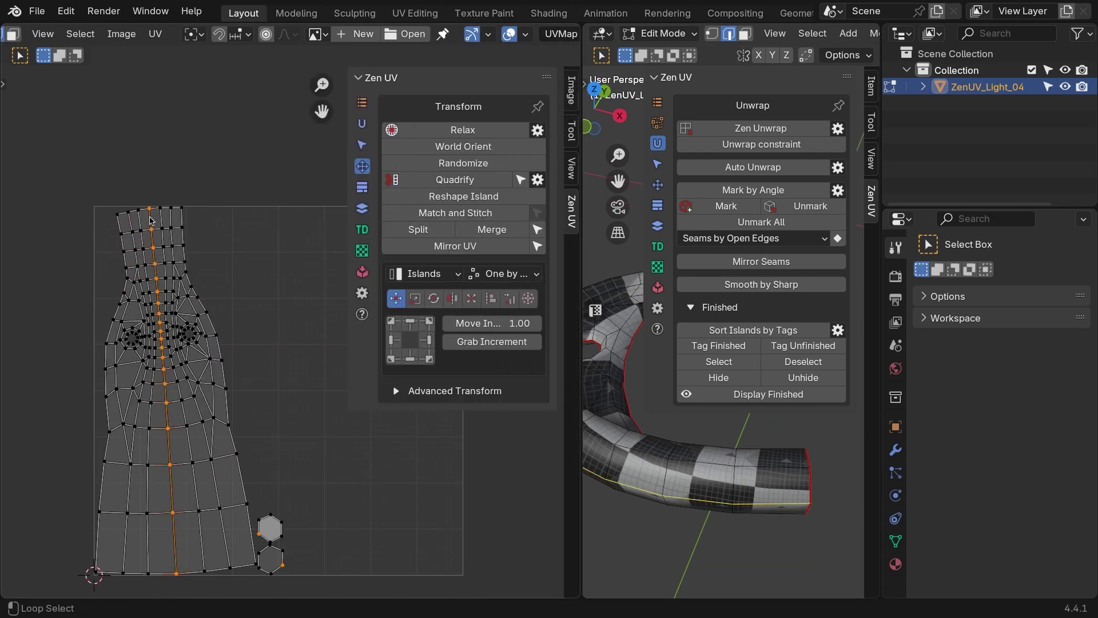
{"action": "left_click", "coordinate": [467, 197]}
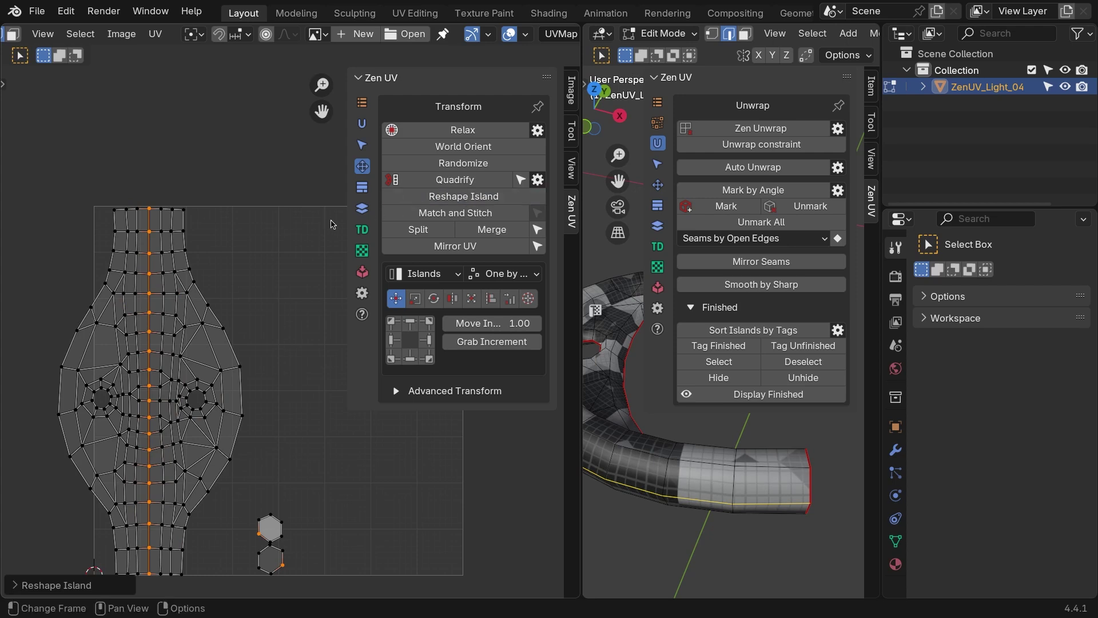
{"action": "key", "text": "n"}
{"action": "left_click_drag", "start_coordinate": [578, 208], "coordinate": [264, 208]}
Step: Select all faces of the C-shaped section, pack its islands with a 4 px margin, and tag them finished
{"action": "middle_click_drag", "start_coordinate": [450, 219], "coordinate": [478, 251]}
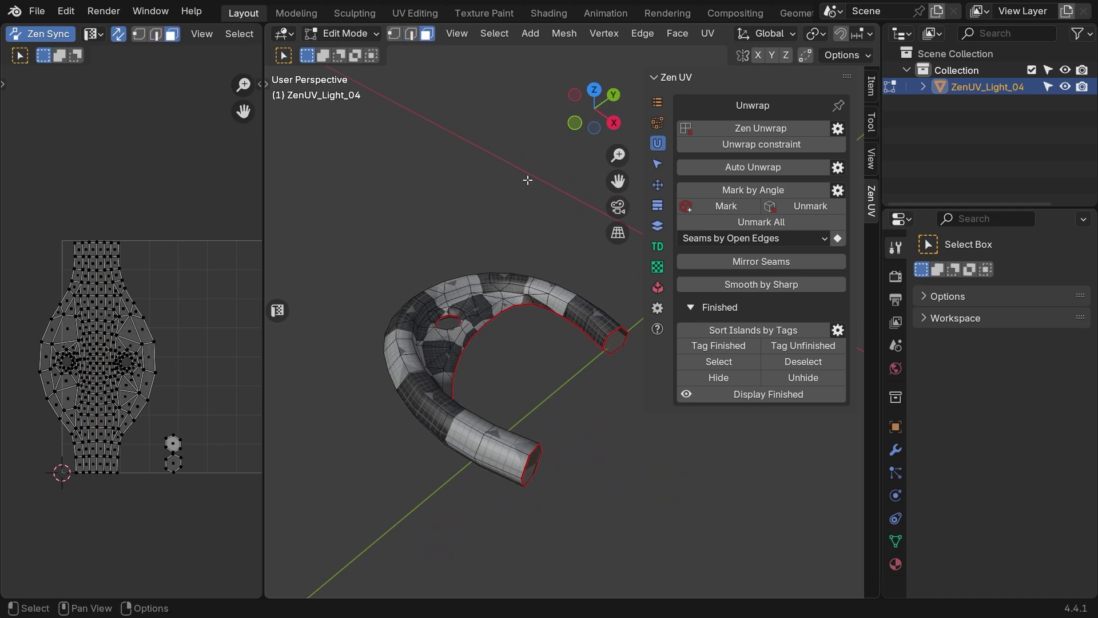
{"action": "key", "text": "a"}
{"action": "left_click", "coordinate": [658, 286]}
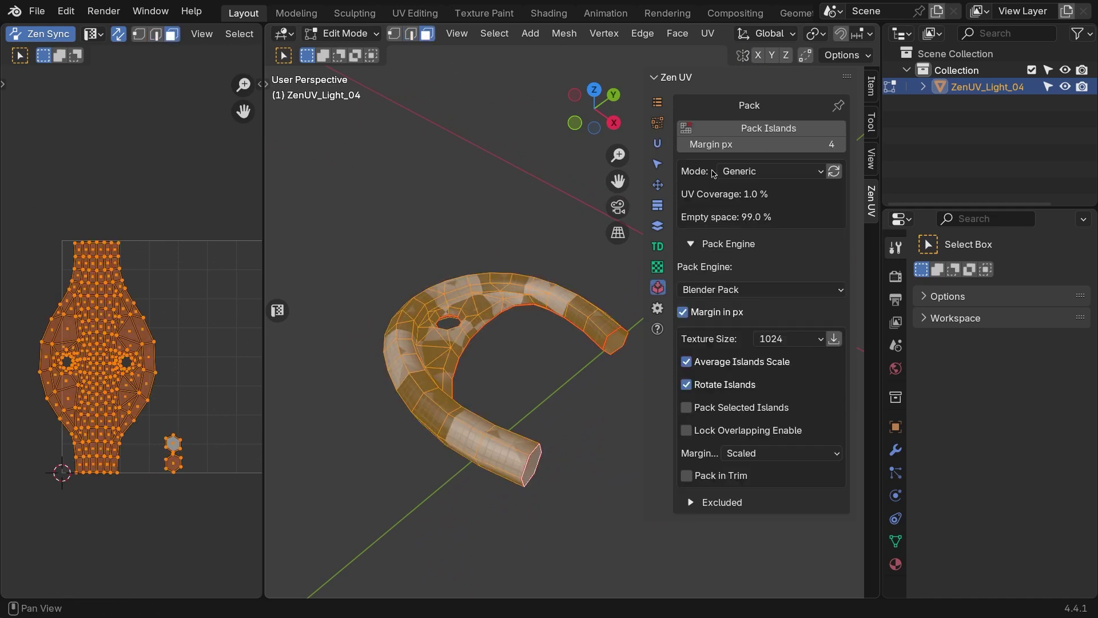
{"action": "left_click", "coordinate": [738, 135]}
{"action": "left_click", "coordinate": [658, 144]}
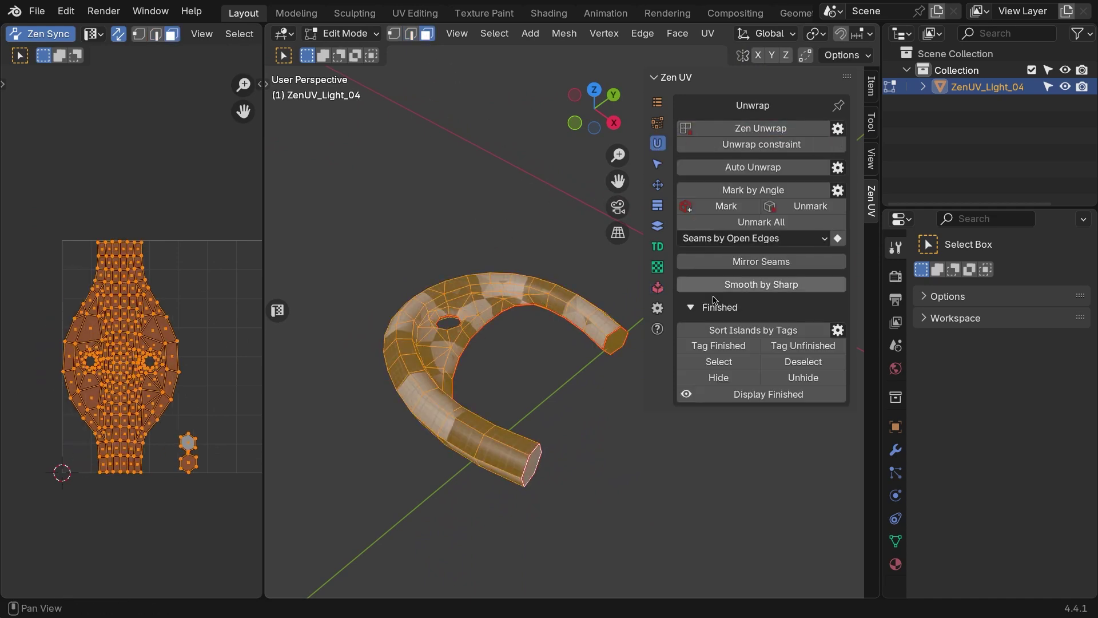
{"action": "left_click", "coordinate": [736, 350]}
Step: Leave the C-shaped section's isolation so the complete emergency light is shown
{"action": "left_click", "coordinate": [658, 164]}
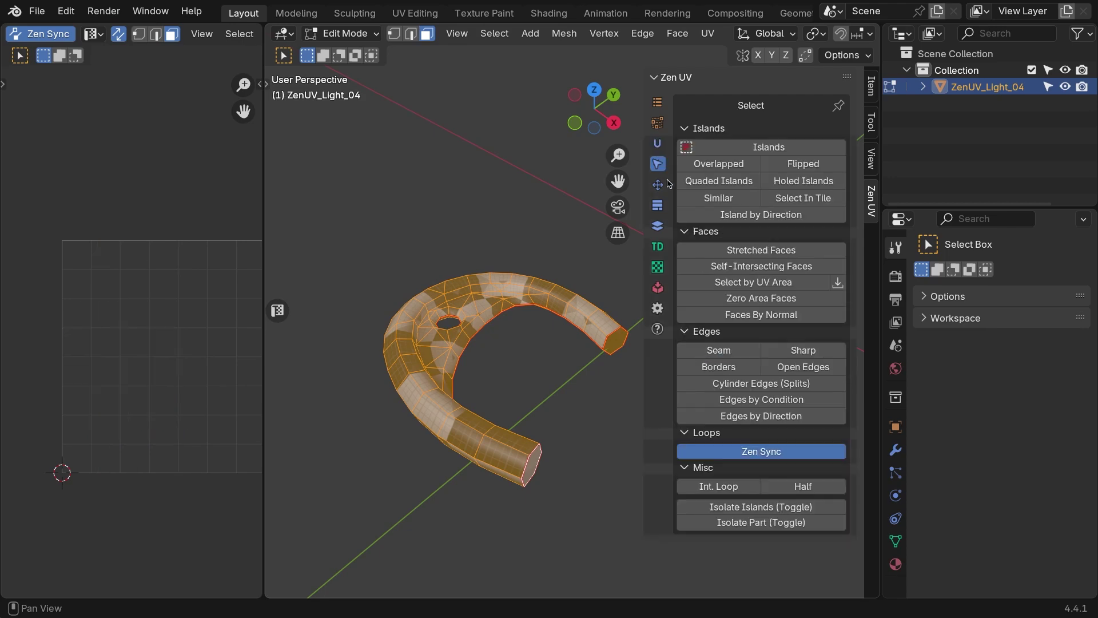
{"action": "left_click", "coordinate": [747, 504]}
{"action": "left_click", "coordinate": [492, 201]}
{"action": "scroll", "coordinate": [483, 208], "scroll_direction": "down", "scroll_amount": 3}
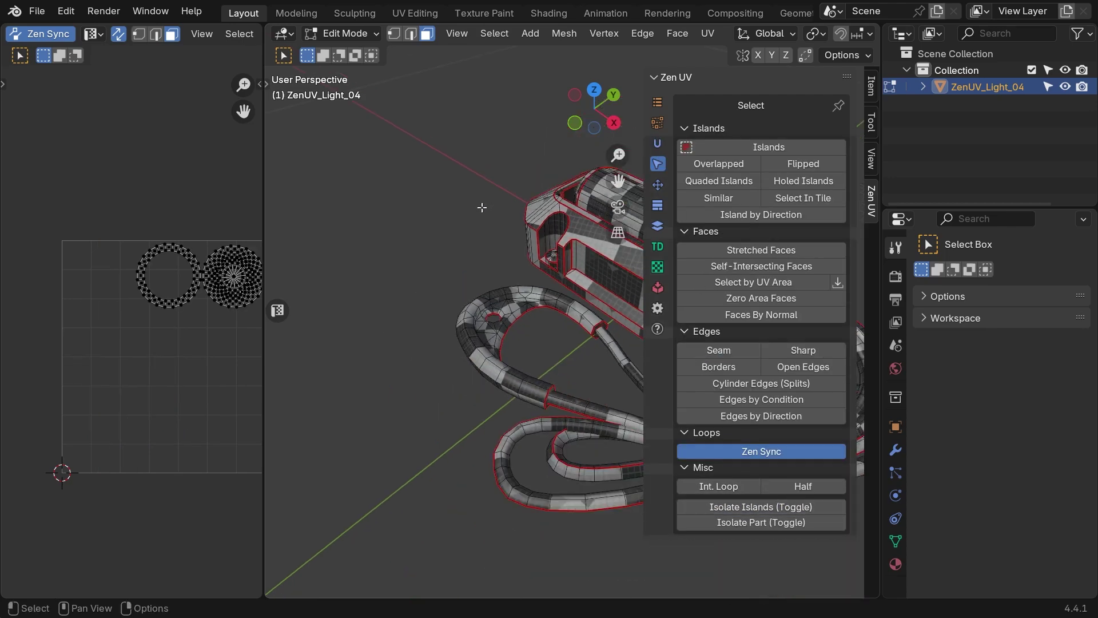
{"action": "middle_click_drag", "start_coordinate": [538, 228], "coordinate": [406, 252], "text": "shift"}
{"action": "scroll", "coordinate": [406, 252], "scroll_direction": "down", "scroll_amount": 2}
{"action": "middle_click_drag", "start_coordinate": [492, 280], "coordinate": [509, 261]}
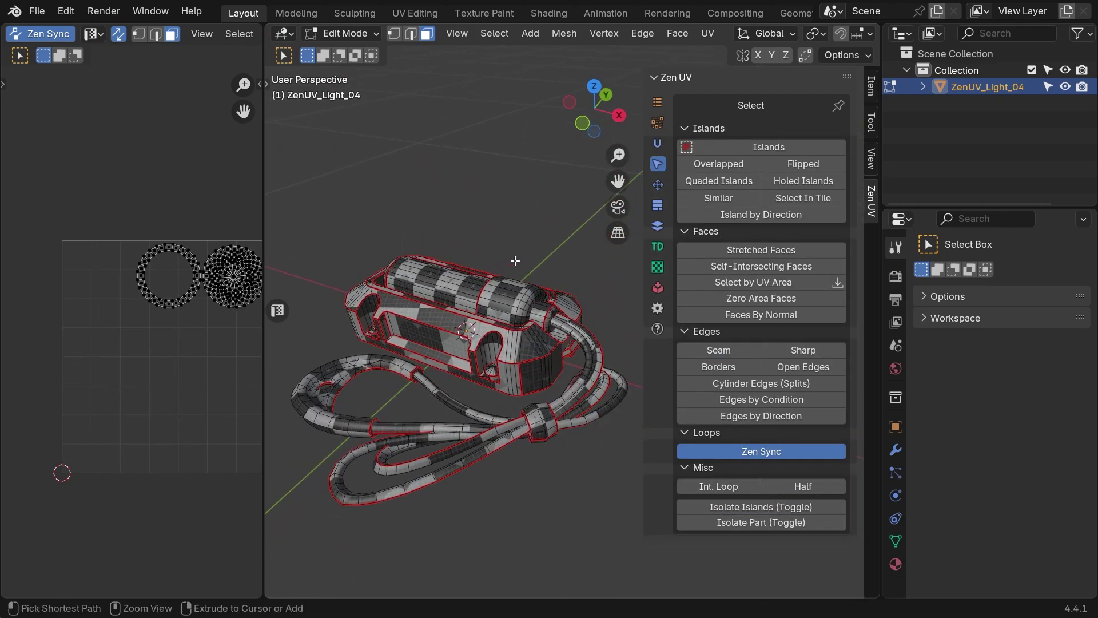
Step: Select all faces of the complete light and pack all UV islands with a 5 px margin
{"action": "key", "text": "n"}
{"action": "middle_click_drag", "start_coordinate": [606, 280], "coordinate": [586, 247]}
{"action": "middle_click_drag", "start_coordinate": [477, 369], "coordinate": [535, 243]}
{"action": "key", "text": "n"}
{"action": "key", "text": "a"}
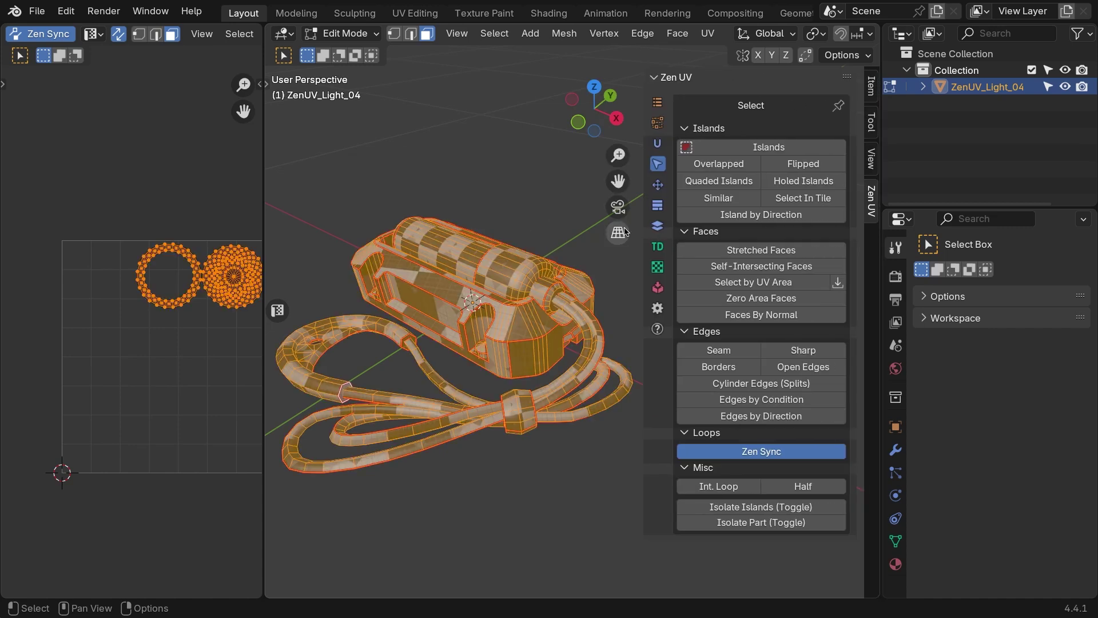
{"action": "left_click", "coordinate": [658, 289]}
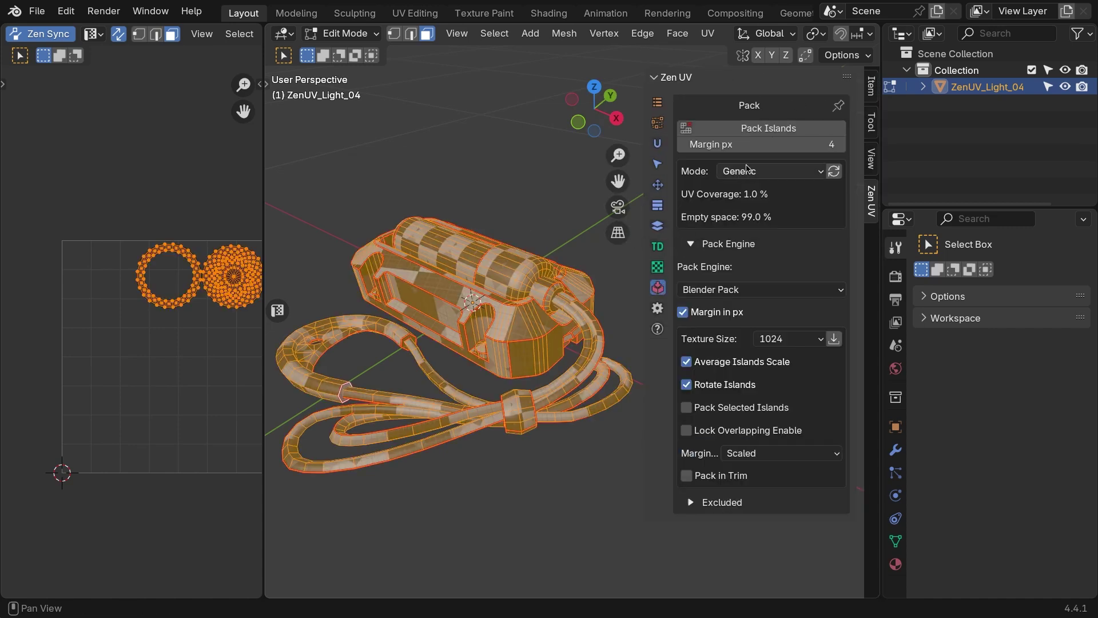
{"action": "left_click", "coordinate": [806, 127]}
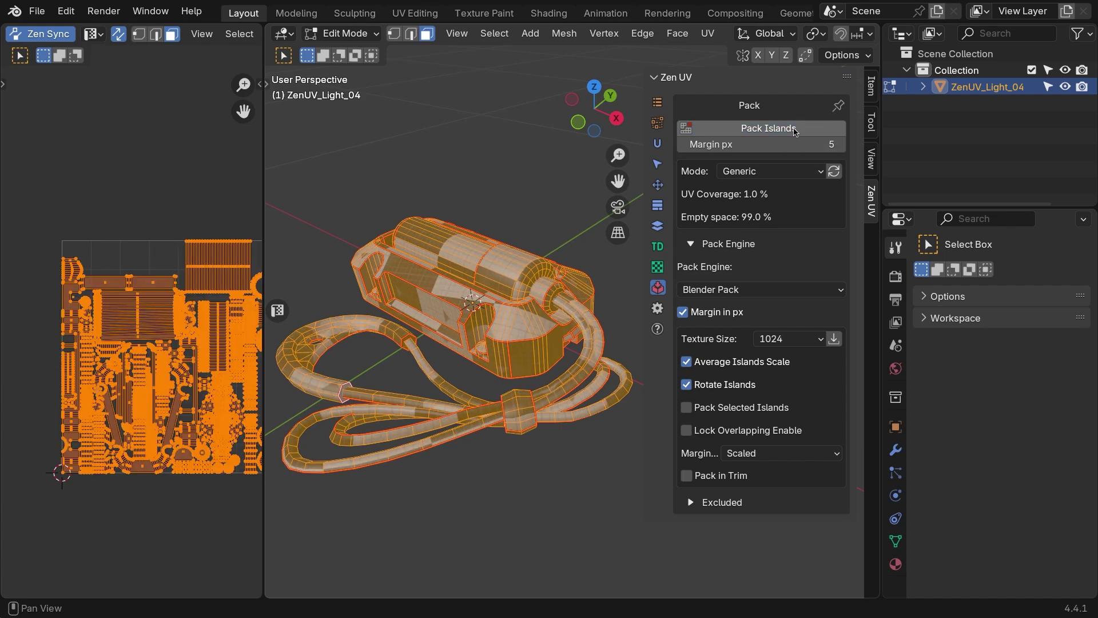
{"action": "left_click", "coordinate": [567, 210]}
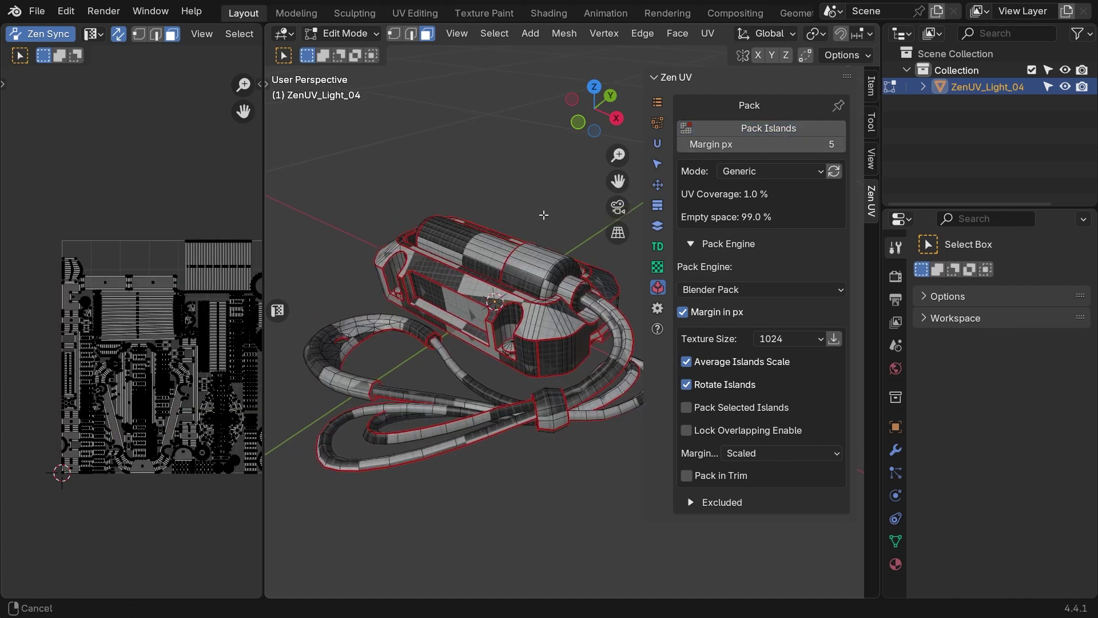
Step: Examine the packed UV layout of the complete light in an enlarged UV editor
{"action": "key", "text": "n"}
{"action": "left_click_drag", "start_coordinate": [266, 211], "coordinate": [617, 210]}
{"action": "scroll", "coordinate": [338, 273], "scroll_direction": "up", "scroll_amount": 4}
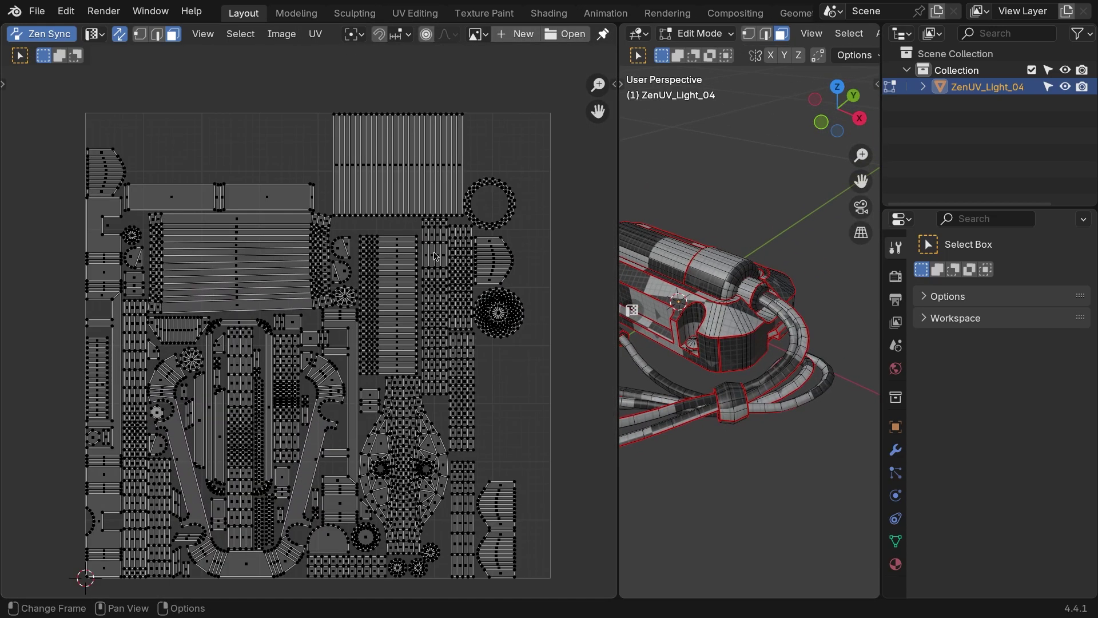
{"action": "middle_click_drag", "start_coordinate": [495, 283], "coordinate": [480, 239]}
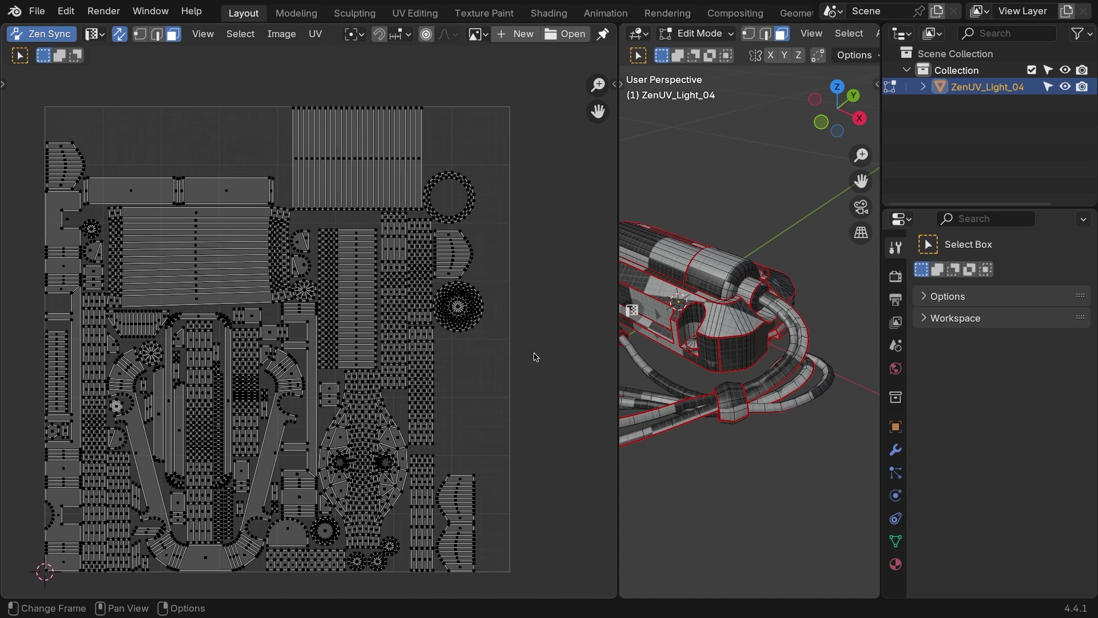
{"action": "left_click_drag", "start_coordinate": [617, 241], "coordinate": [326, 241]}
{"action": "scroll", "coordinate": [222, 298], "scroll_direction": "down", "scroll_amount": 3}
{"action": "scroll", "coordinate": [222, 298], "scroll_direction": "up", "scroll_amount": 1}
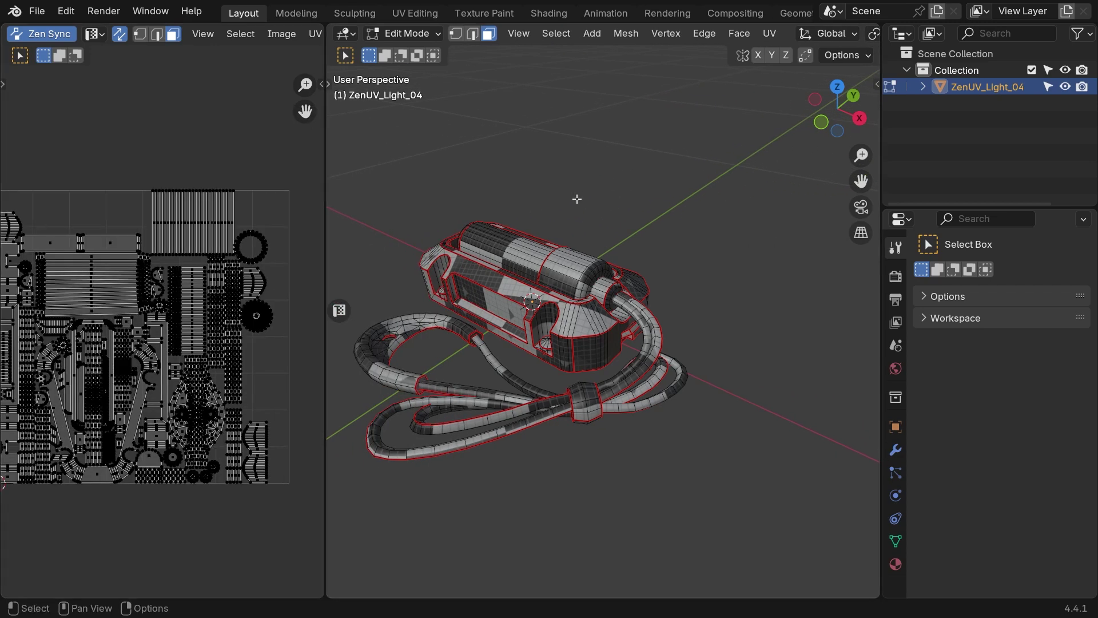
Step: Display the similar islands on the light and select all replica islands
{"action": "key", "text": "n"}
{"action": "scroll", "coordinate": [492, 207], "scroll_direction": "up", "scroll_amount": 2}
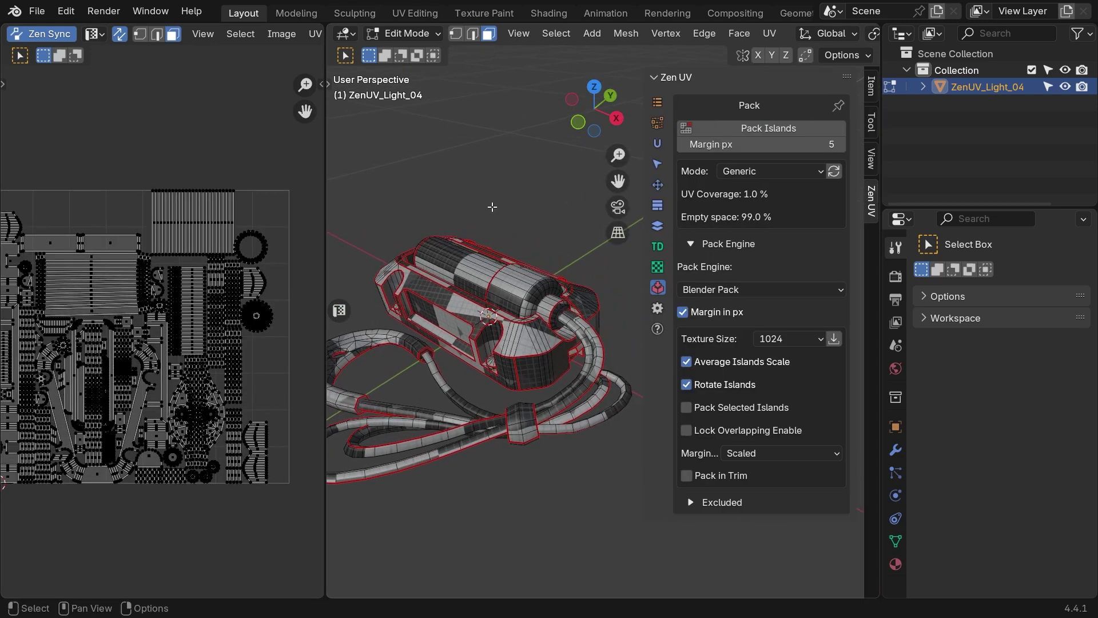
{"action": "left_click", "coordinate": [658, 226]}
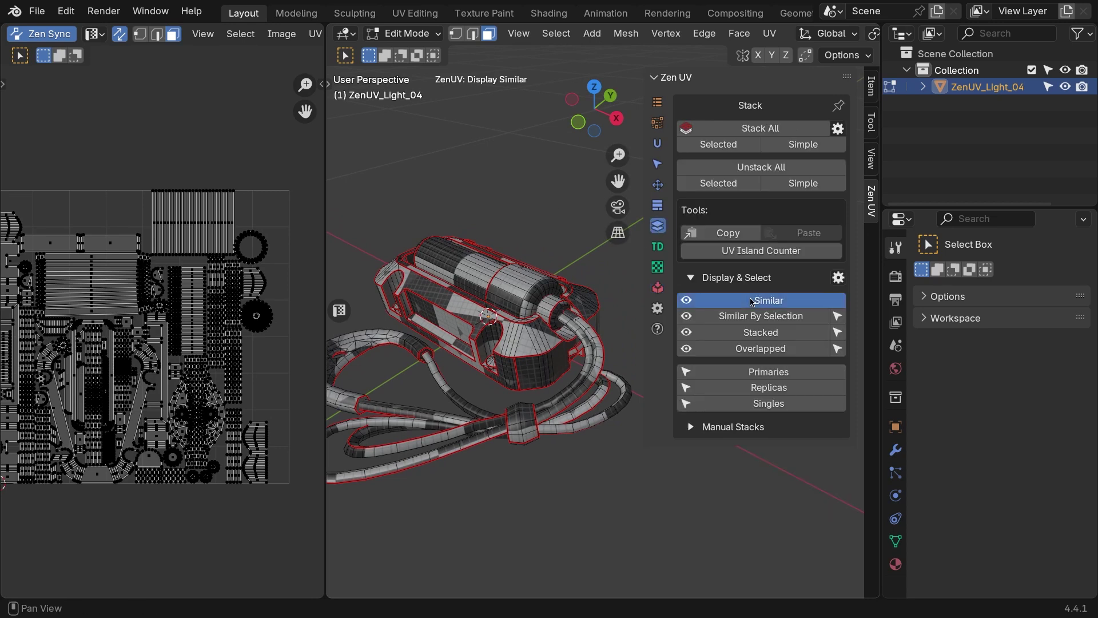
{"action": "middle_click_drag", "start_coordinate": [566, 284], "coordinate": [630, 339]}
{"action": "left_click", "coordinate": [758, 389]}
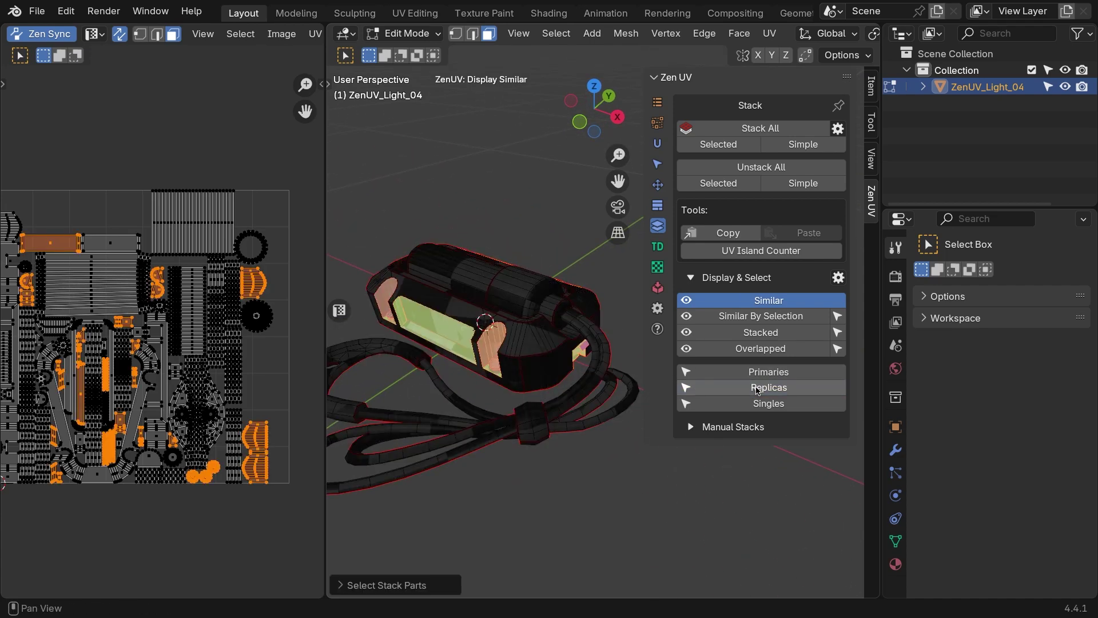
Step: Move the selected replica islands about 1.05 units along X, out of the main UV tile
{"action": "scroll", "coordinate": [286, 309], "scroll_direction": "down", "scroll_amount": 5}
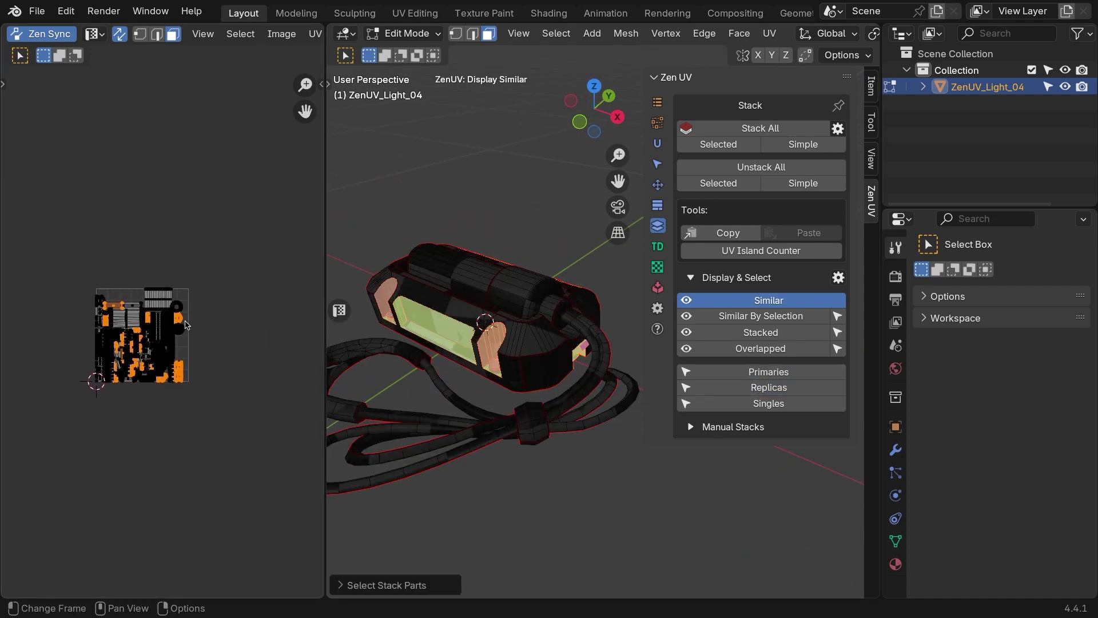
{"action": "key", "text": "g"}
{"action": "key", "text": "x"}
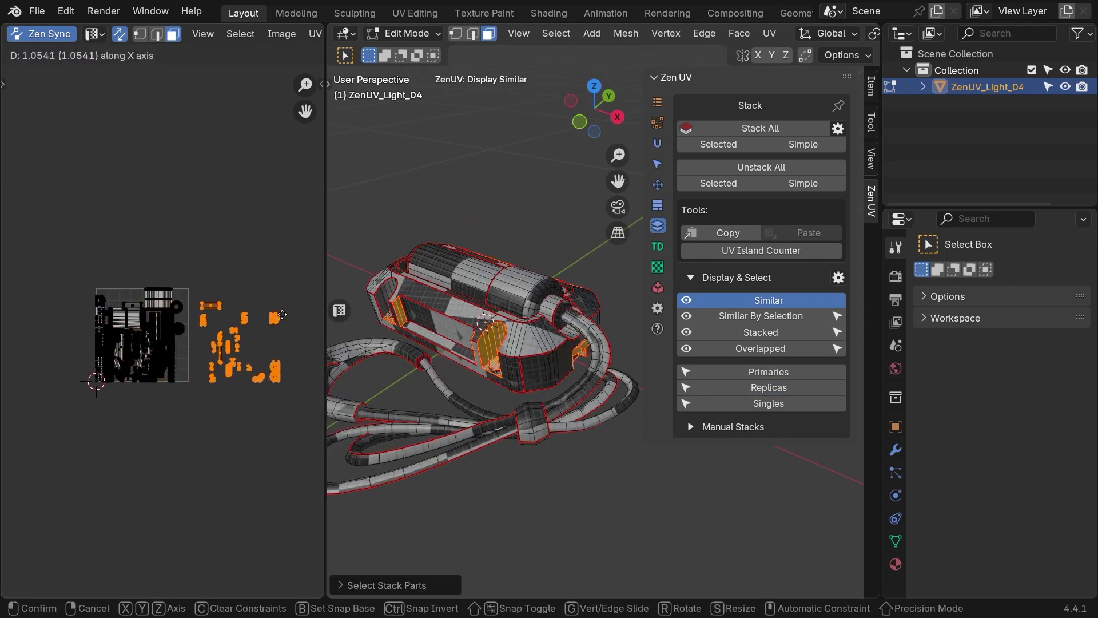
{"action": "left_click", "coordinate": [282, 314]}
Step: Hide the replica faces on the mesh and turn off the similar-islands display
{"action": "middle_click_drag", "start_coordinate": [478, 314], "coordinate": [497, 312]}
{"action": "key", "text": "h"}
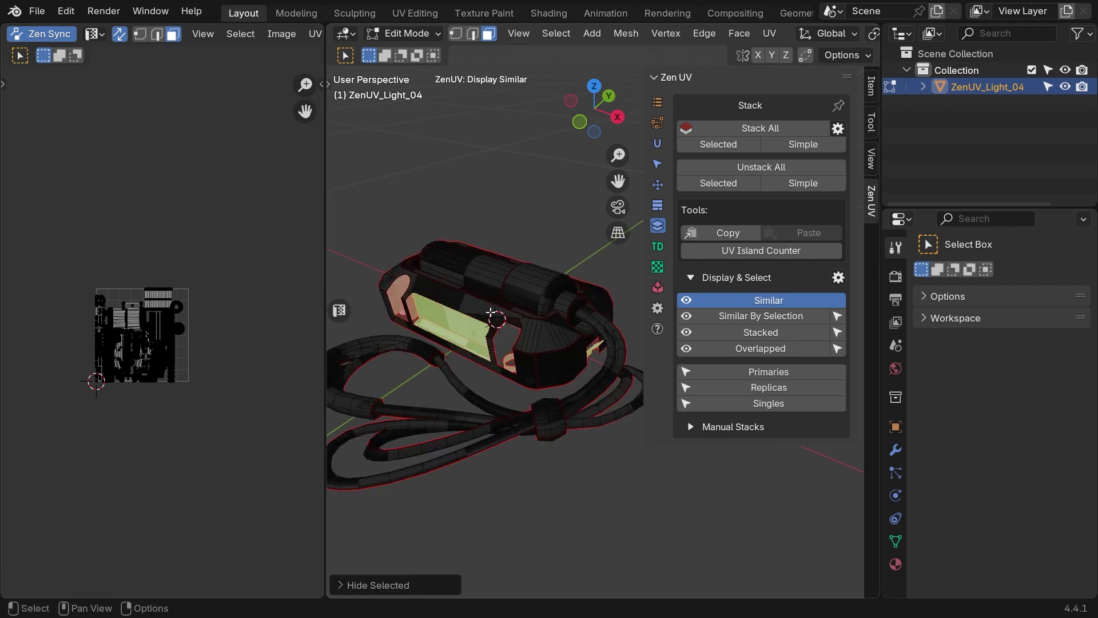
{"action": "scroll", "coordinate": [492, 201], "scroll_direction": "down", "scroll_amount": 1}
{"action": "scroll", "coordinate": [492, 200], "scroll_direction": "up", "scroll_amount": 2}
{"action": "left_click", "coordinate": [738, 300]}
Step: Select all remaining visible faces and repack their UV islands with a 4 px margin at 1024 texture size
{"action": "middle_click_drag", "start_coordinate": [546, 291], "coordinate": [536, 251]}
{"action": "scroll", "coordinate": [536, 250], "scroll_direction": "up", "scroll_amount": 1}
{"action": "scroll", "coordinate": [136, 329], "scroll_direction": "up", "scroll_amount": 5}
{"action": "scroll", "coordinate": [136, 329], "scroll_direction": "down", "scroll_amount": 1}
{"action": "key", "text": "a"}
{"action": "left_click", "coordinate": [658, 287]}
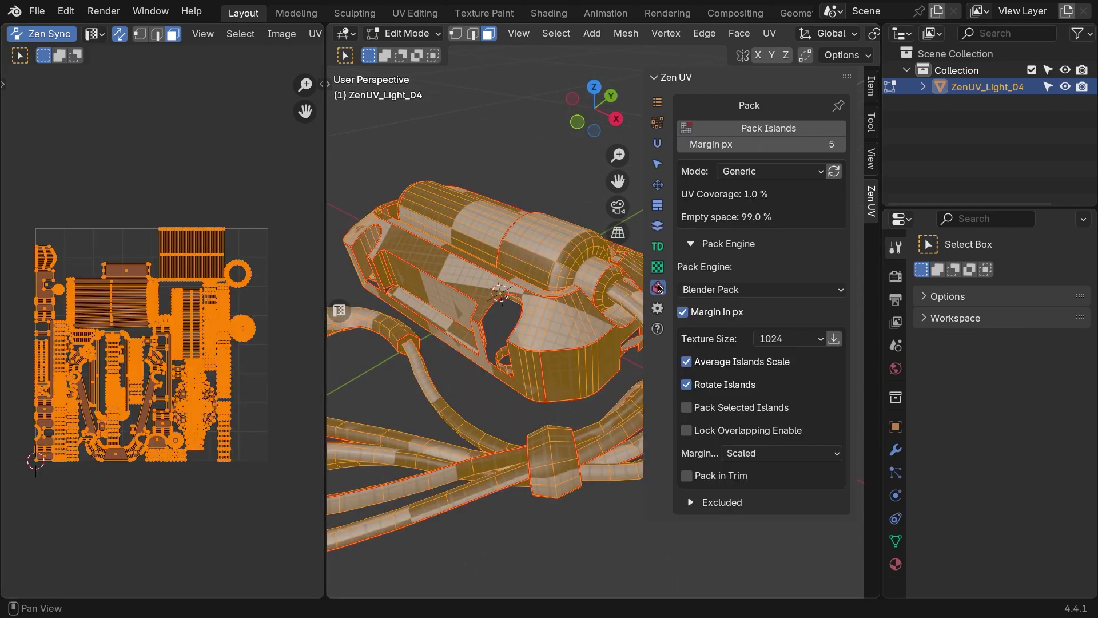
{"action": "left_click", "coordinate": [798, 341]}
{"action": "left_click", "coordinate": [683, 144]}
{"action": "left_click", "coordinate": [743, 129]}
{"action": "left_click", "coordinate": [743, 129]}
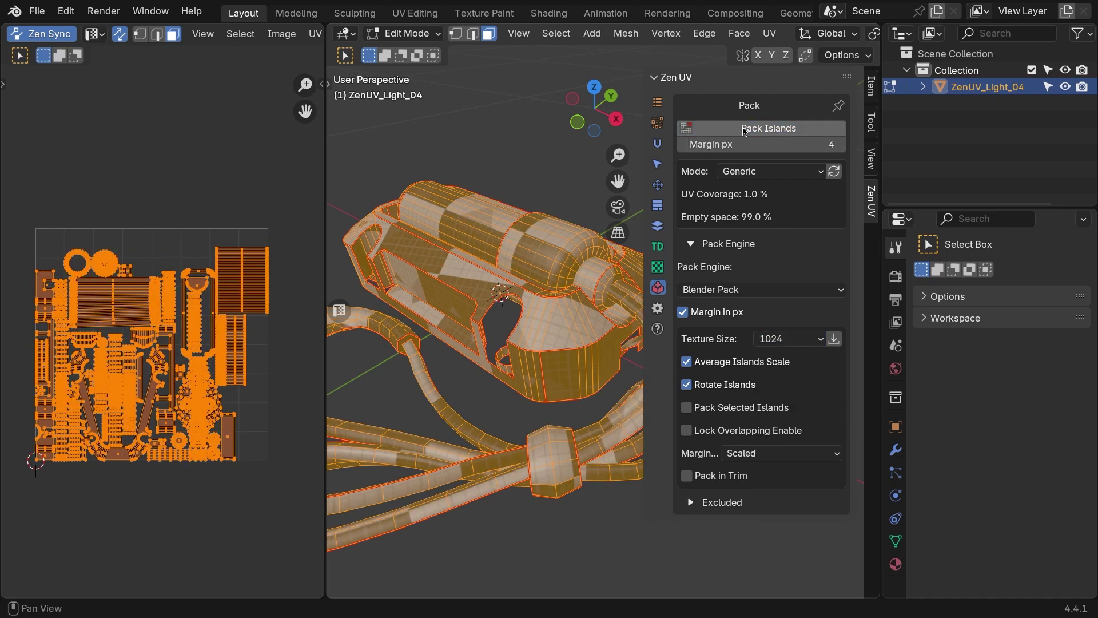
Step: Repack the visible islands repeatedly, reducing the margin to 3 px
{"action": "left_click", "coordinate": [743, 130]}
{"action": "left_click", "coordinate": [743, 130]}
{"action": "left_click", "coordinate": [743, 130]}
{"action": "left_click", "coordinate": [743, 129]}
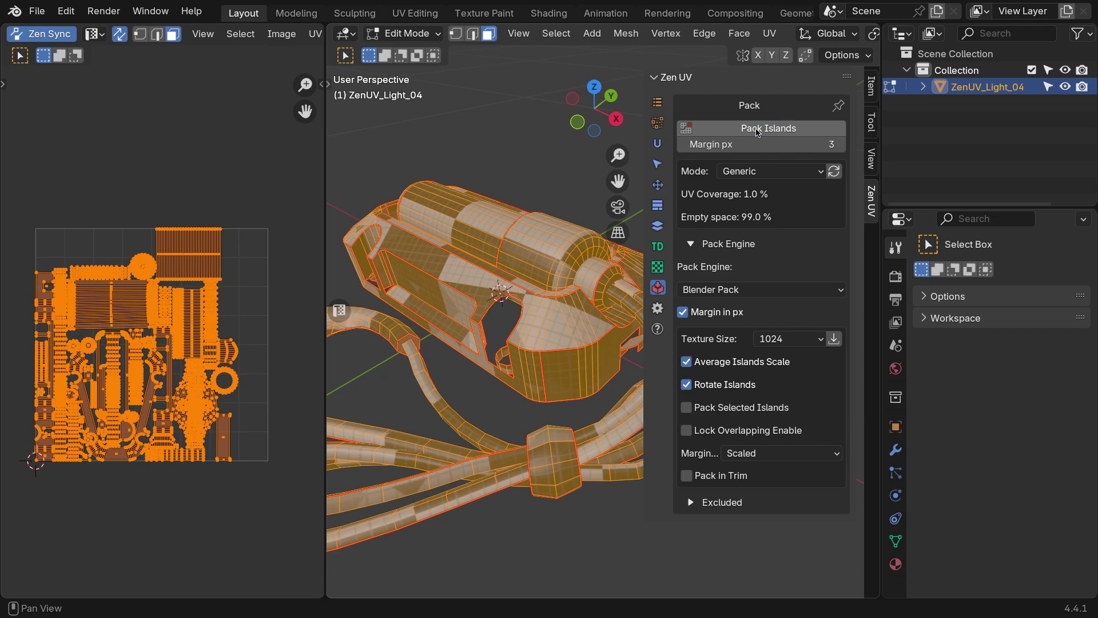
{"action": "left_click", "coordinate": [756, 130]}
{"action": "left_click", "coordinate": [756, 130]}
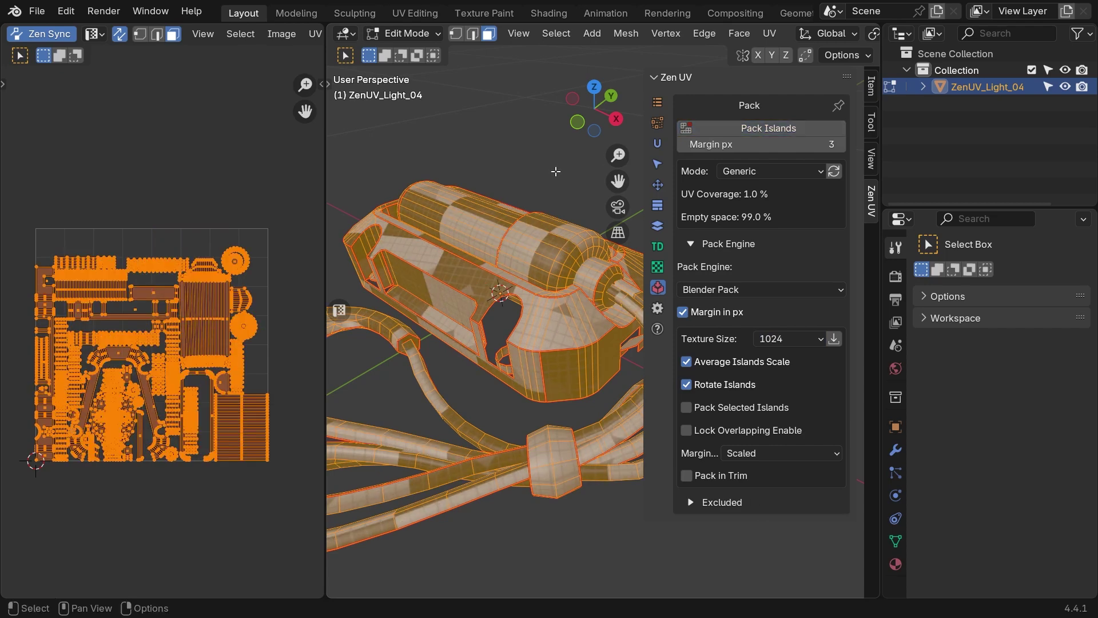
Step: Reveal the hidden replica faces and stack the selected similar UV islands
{"action": "key", "text": "alt+a"}
{"action": "scroll", "coordinate": [549, 206], "scroll_direction": "down", "scroll_amount": 5}
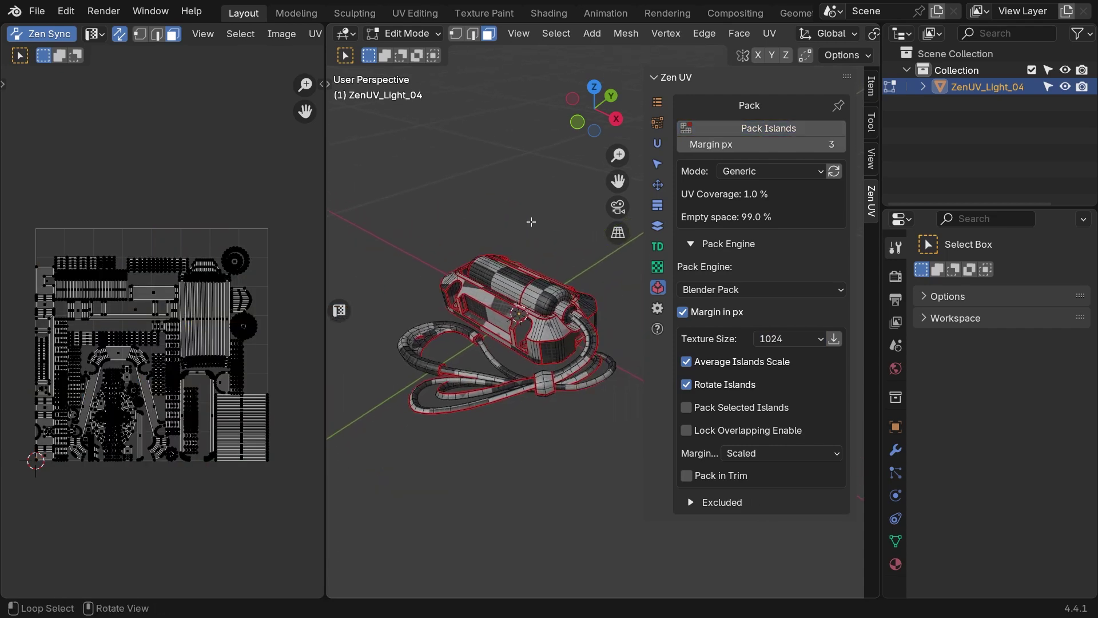
{"action": "key", "text": "alt+h"}
{"action": "left_click", "coordinate": [658, 226]}
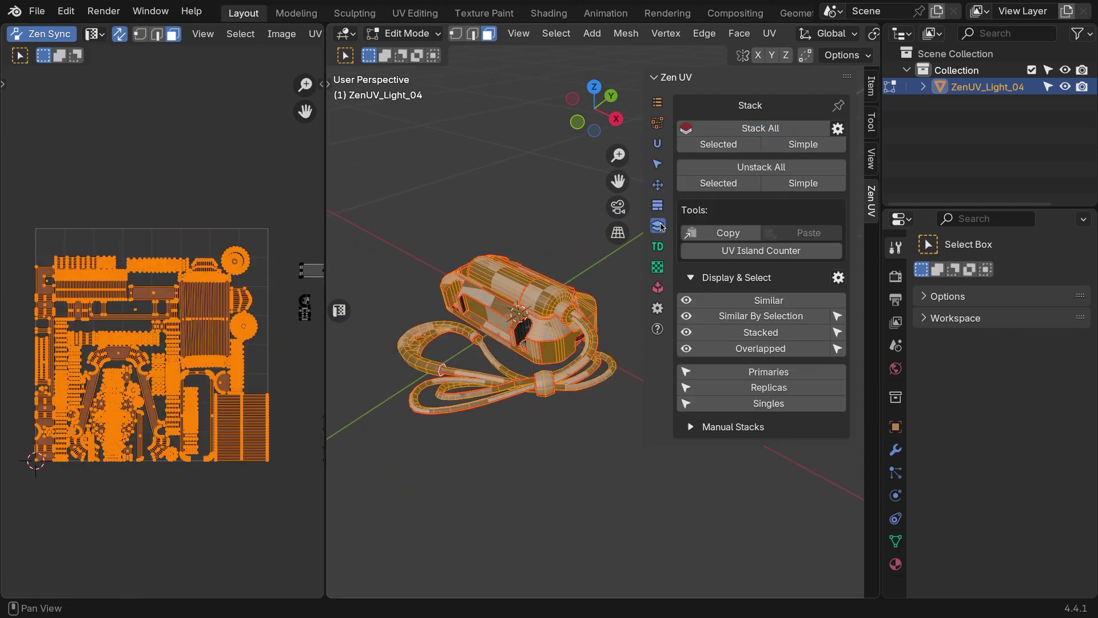
{"action": "left_click", "coordinate": [742, 149]}
{"action": "scroll", "coordinate": [226, 216], "scroll_direction": "up", "scroll_amount": 6}
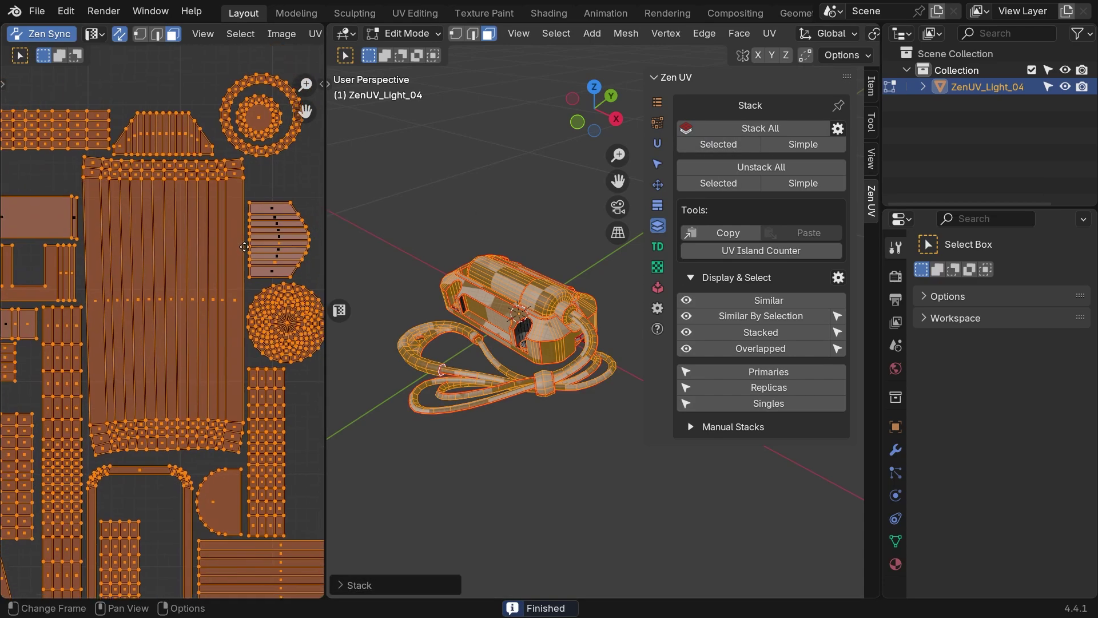
{"action": "scroll", "coordinate": [226, 216], "scroll_direction": "down", "scroll_amount": 6}
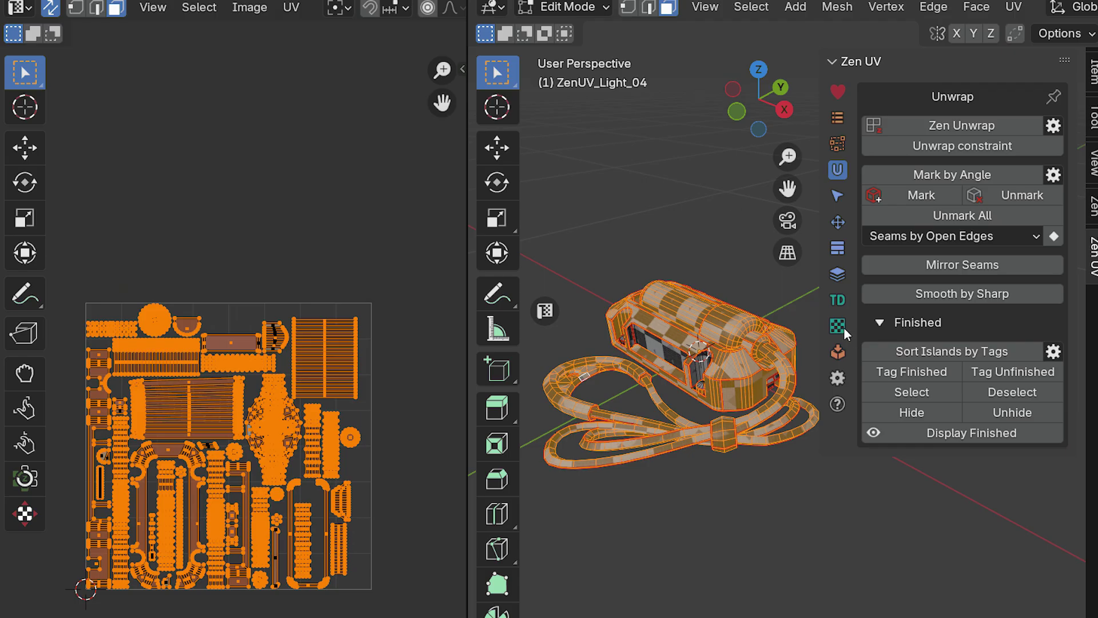
Step: Display sharp edges instead of seams on the mesh and deselect all faces
{"action": "left_click", "coordinate": [838, 326]}
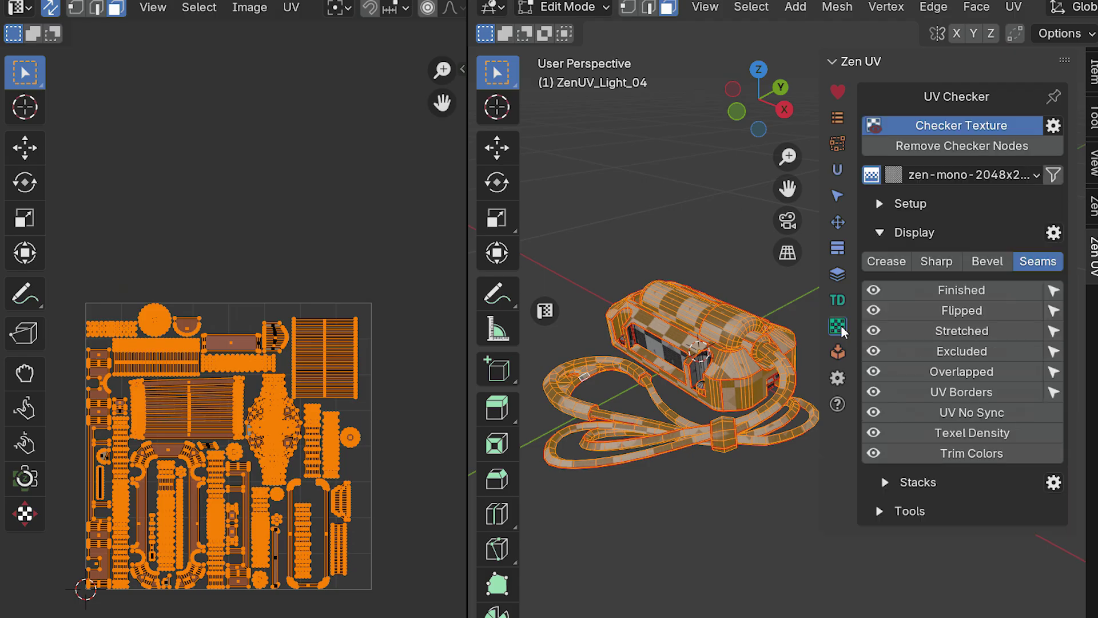
{"action": "left_click", "coordinate": [933, 261]}
{"action": "left_click", "coordinate": [1036, 261]}
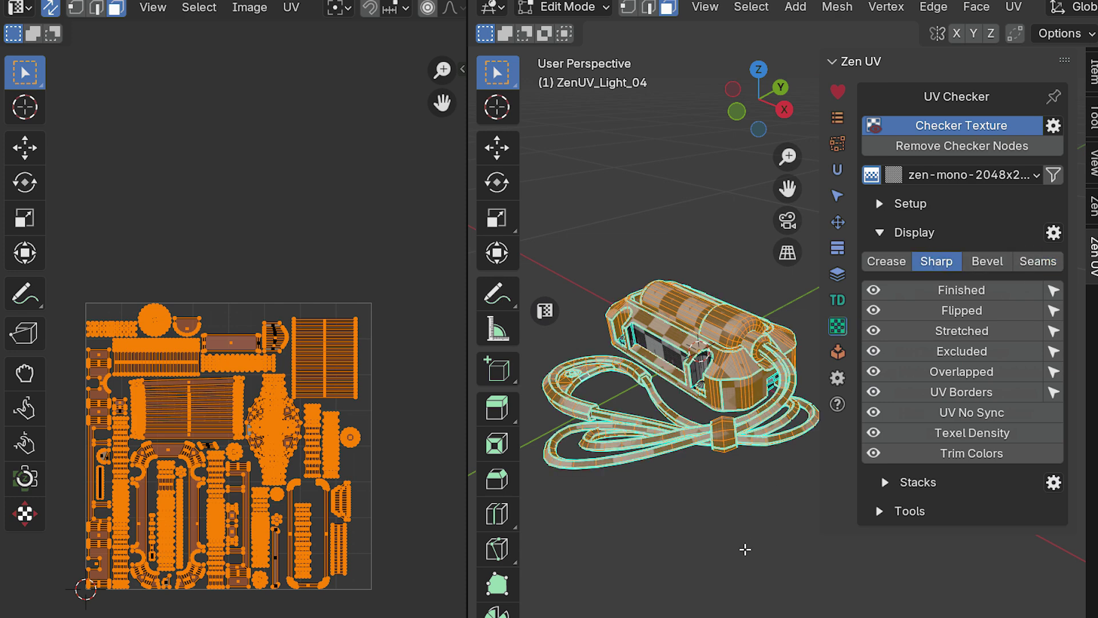
{"action": "left_click", "coordinate": [745, 550]}
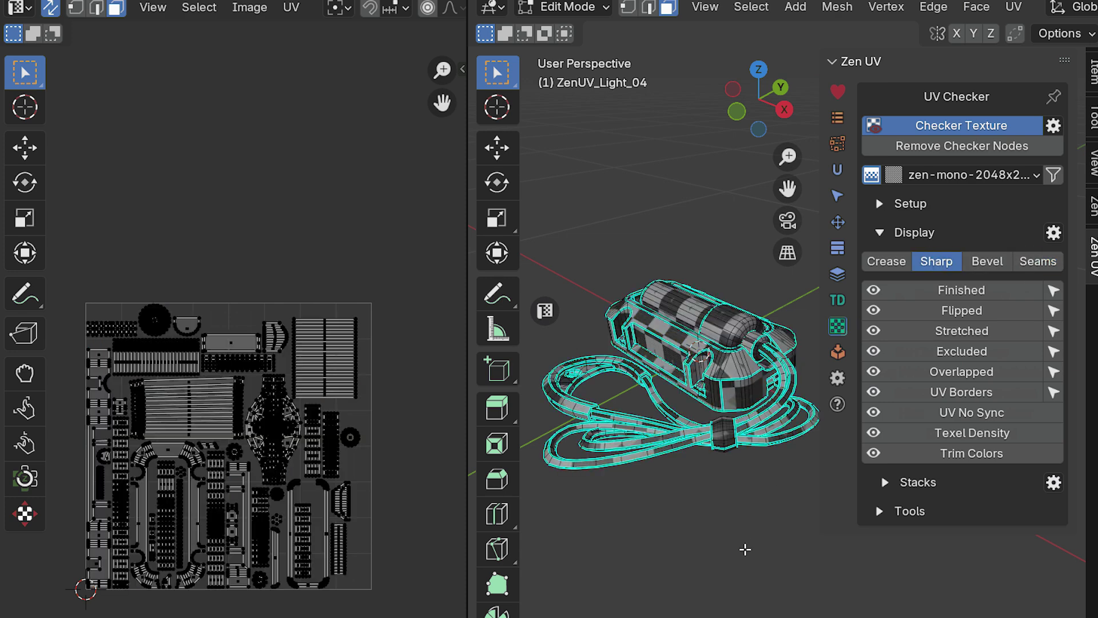
Step: Mark sharp edges by UV borders on the mesh, with the Unmark Sharp option enabled
{"action": "left_click", "coordinate": [840, 172]}
{"action": "left_click", "coordinate": [908, 236]}
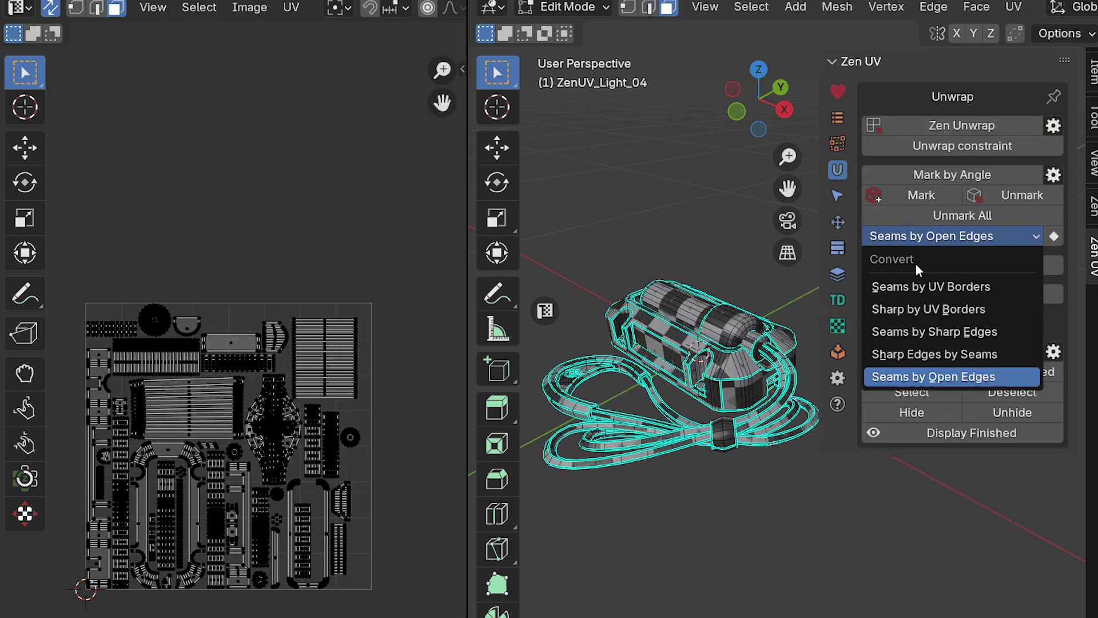
{"action": "left_click", "coordinate": [926, 309]}
{"action": "left_click", "coordinate": [1055, 238]}
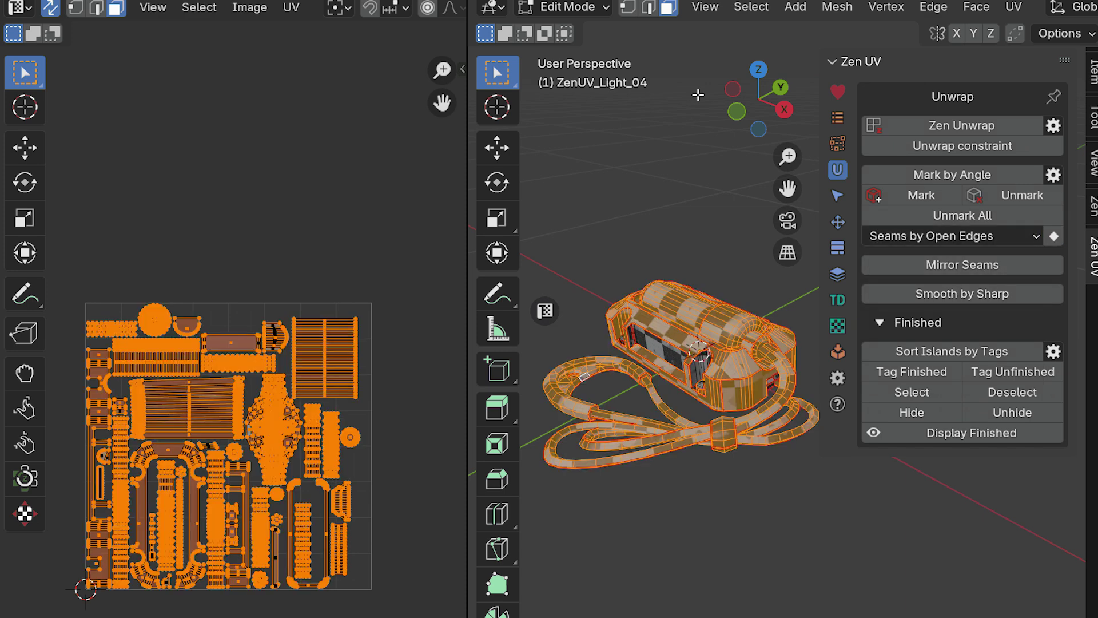
{"action": "key", "text": "ctrl+shift+z"}
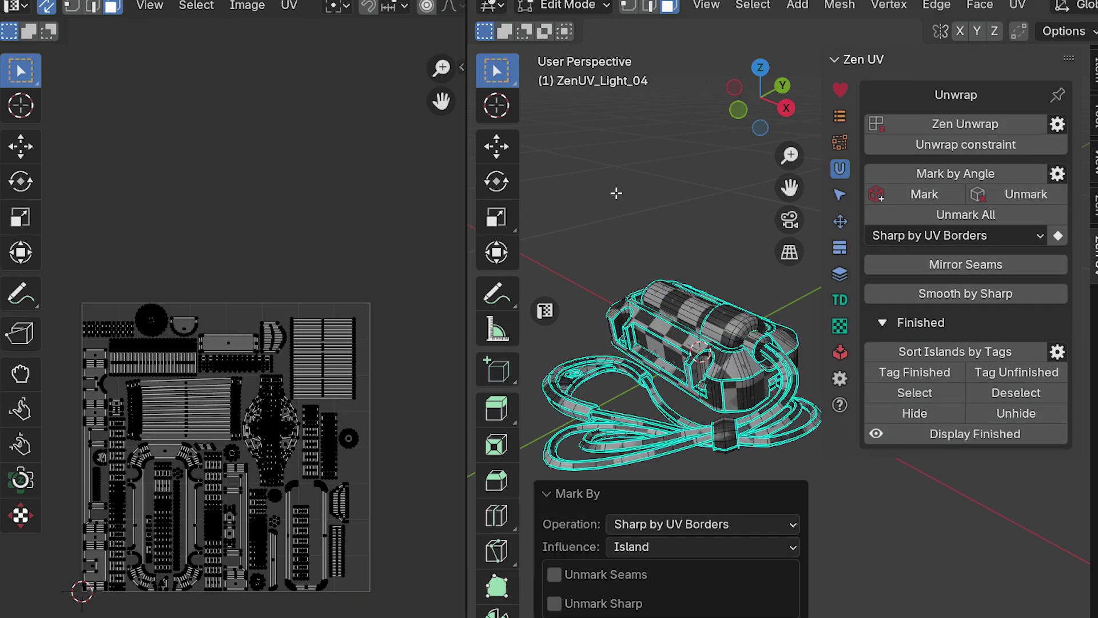
{"action": "left_click", "coordinate": [554, 604]}
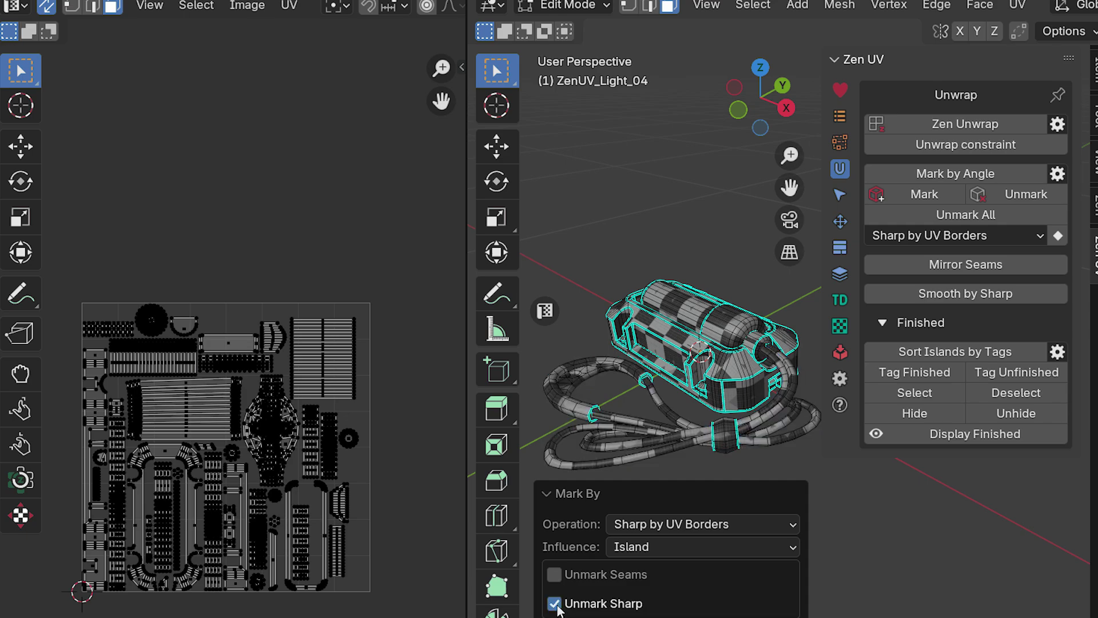
{"action": "left_click", "coordinate": [840, 194]}
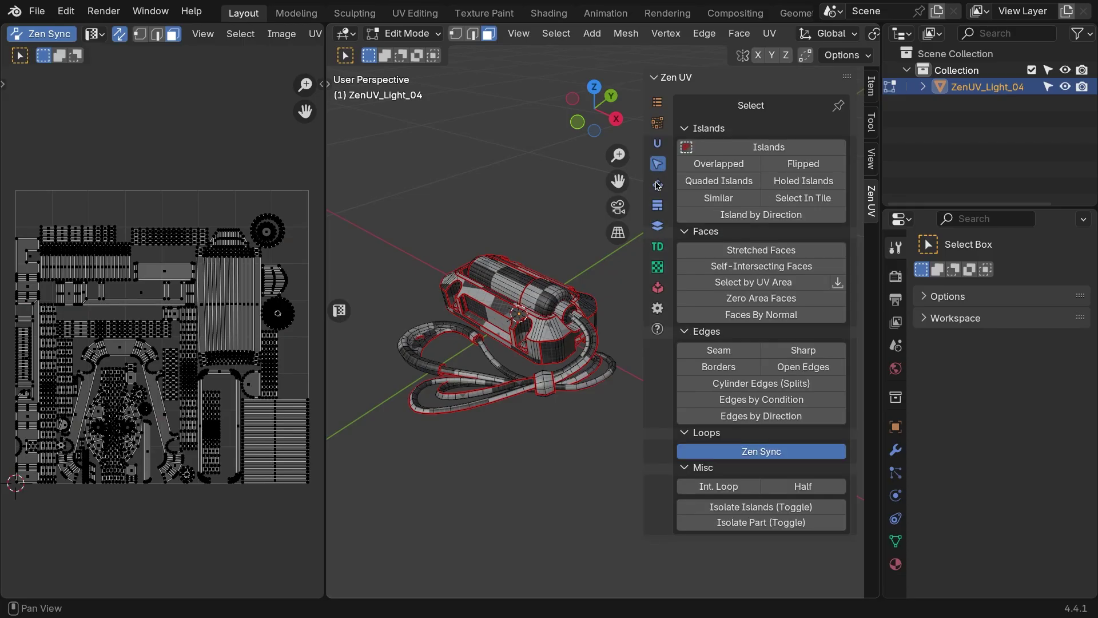
{"action": "left_click", "coordinate": [658, 205]}
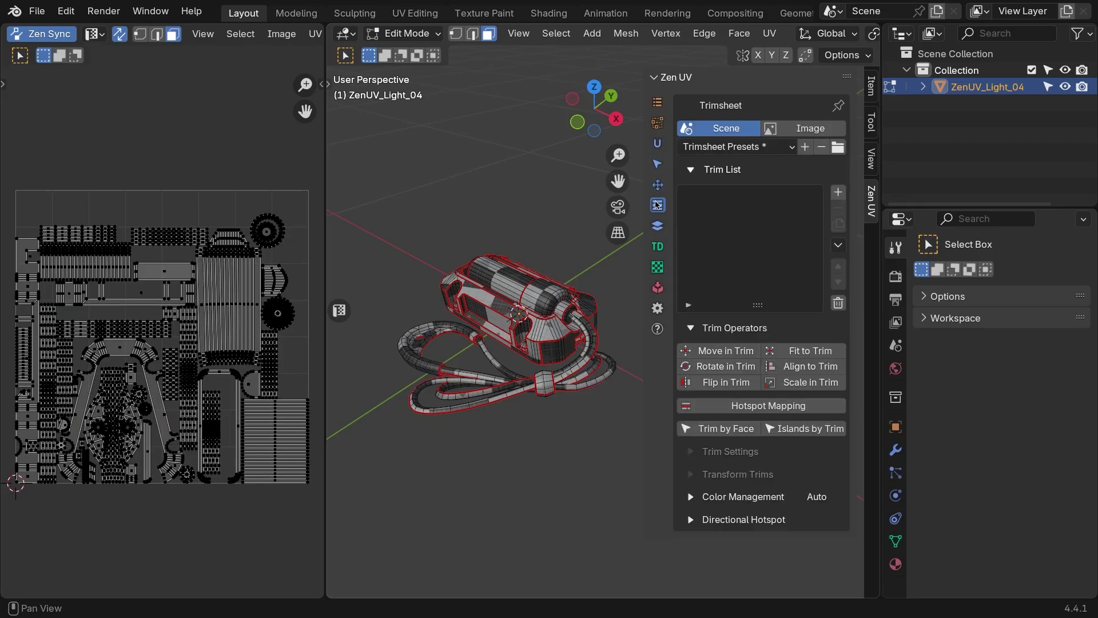
{"action": "left_click", "coordinate": [658, 143]}
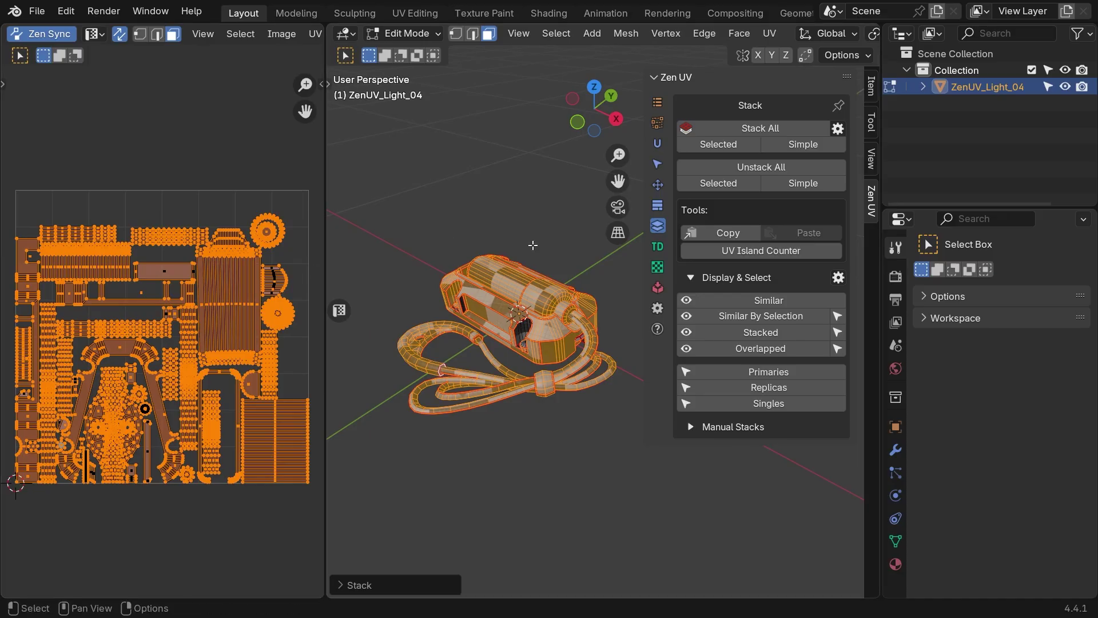
Step: Display sharp edges and mark them by UV borders, inspecting the light body and cord from several sides
{"action": "left_click", "coordinate": [485, 237]}
{"action": "left_click", "coordinate": [657, 267]}
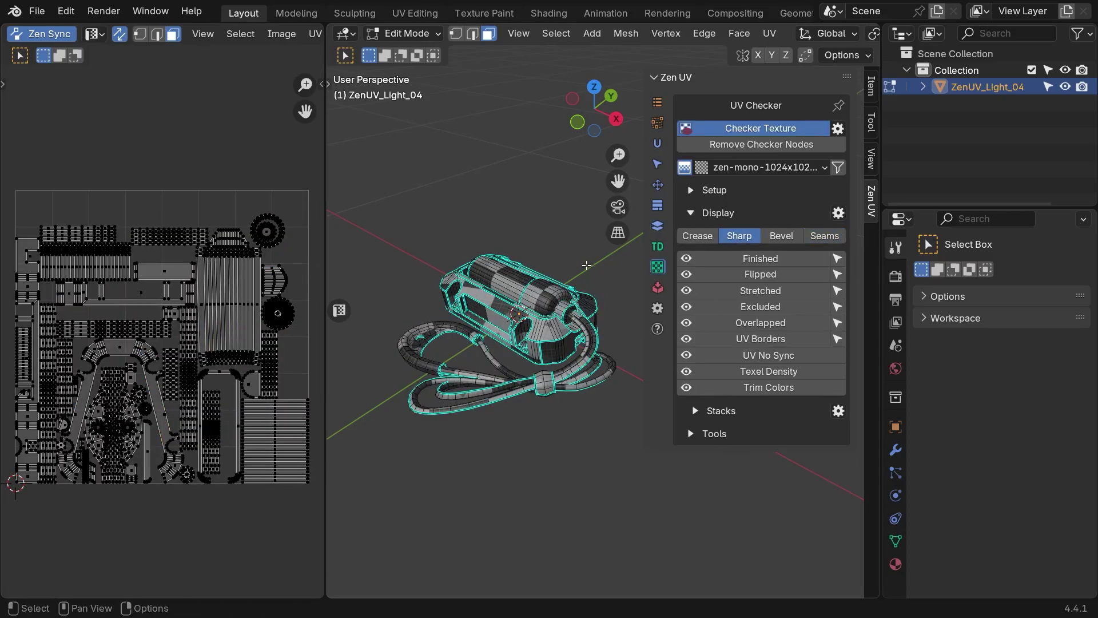
{"action": "left_click", "coordinate": [657, 144]}
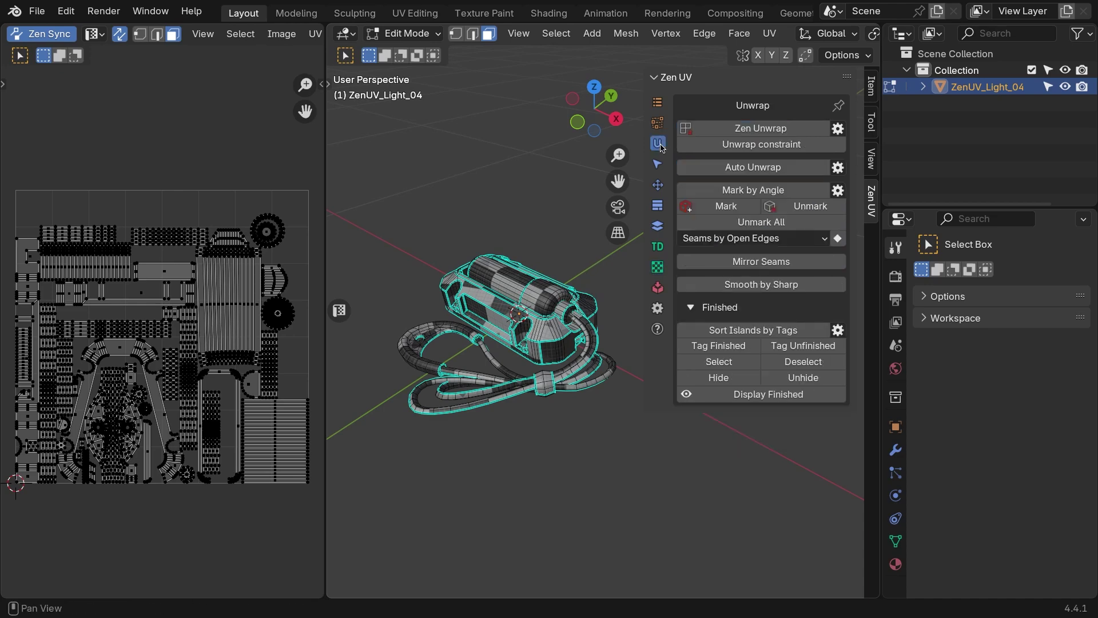
{"action": "left_click", "coordinate": [751, 239]}
{"action": "left_click", "coordinate": [747, 297]}
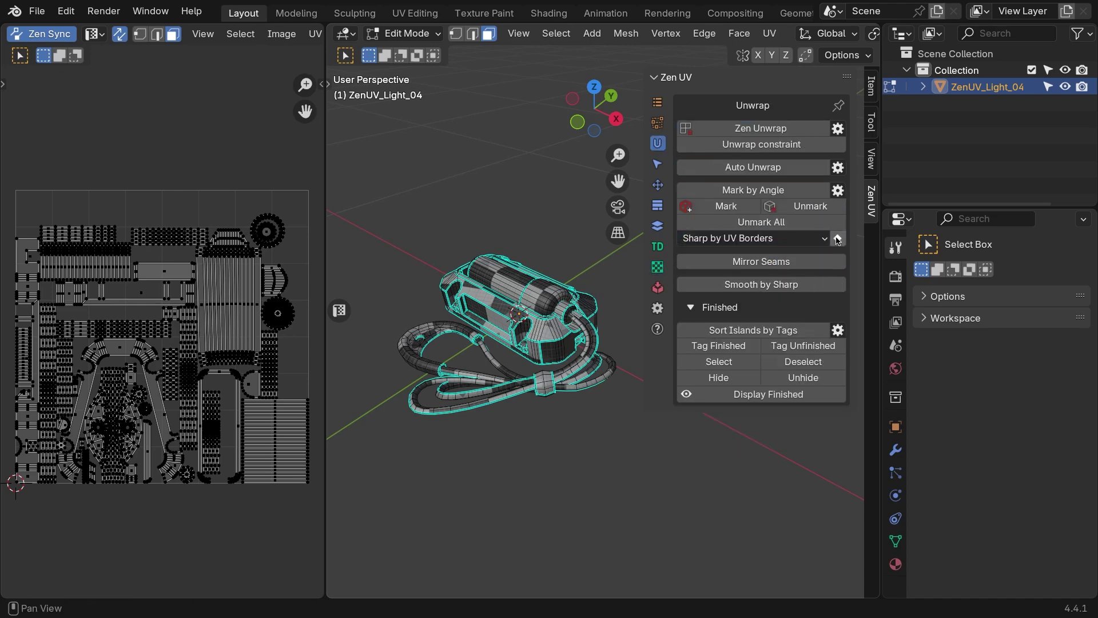
{"action": "left_click", "coordinate": [354, 585]}
{"action": "middle_click_drag", "start_coordinate": [497, 332], "coordinate": [482, 323]}
{"action": "middle_click_drag", "start_coordinate": [480, 266], "coordinate": [440, 332]}
{"action": "left_click", "coordinate": [364, 487]}
{"action": "scroll", "coordinate": [589, 302], "scroll_direction": "up", "scroll_amount": 6}
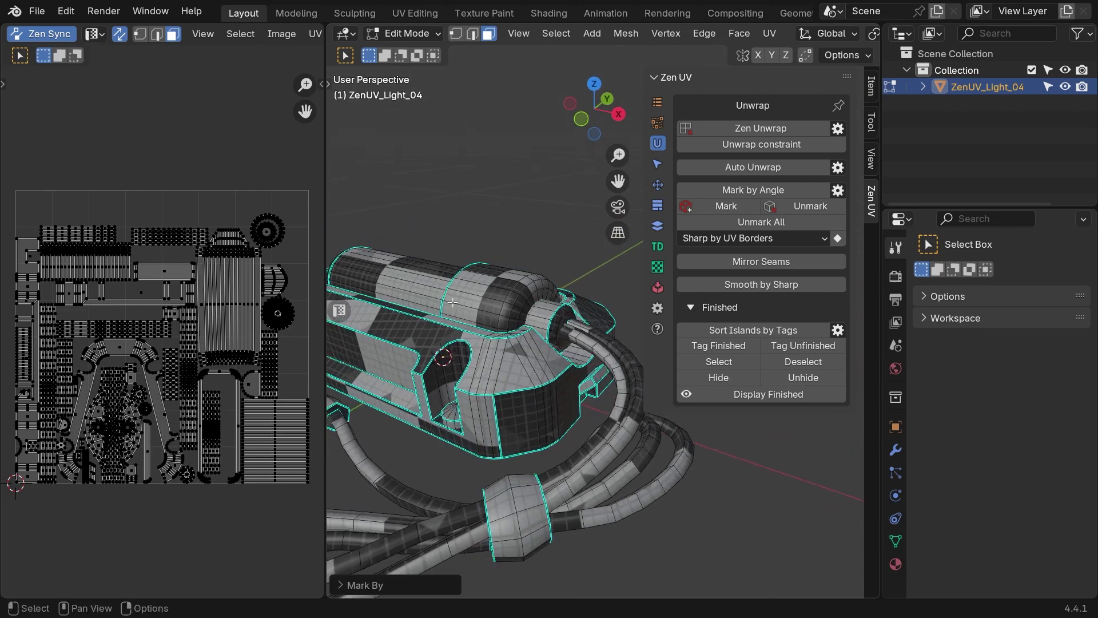
{"action": "middle_click_drag", "start_coordinate": [577, 294], "coordinate": [525, 301]}
{"action": "scroll", "coordinate": [525, 301], "scroll_direction": "down", "scroll_amount": 4}
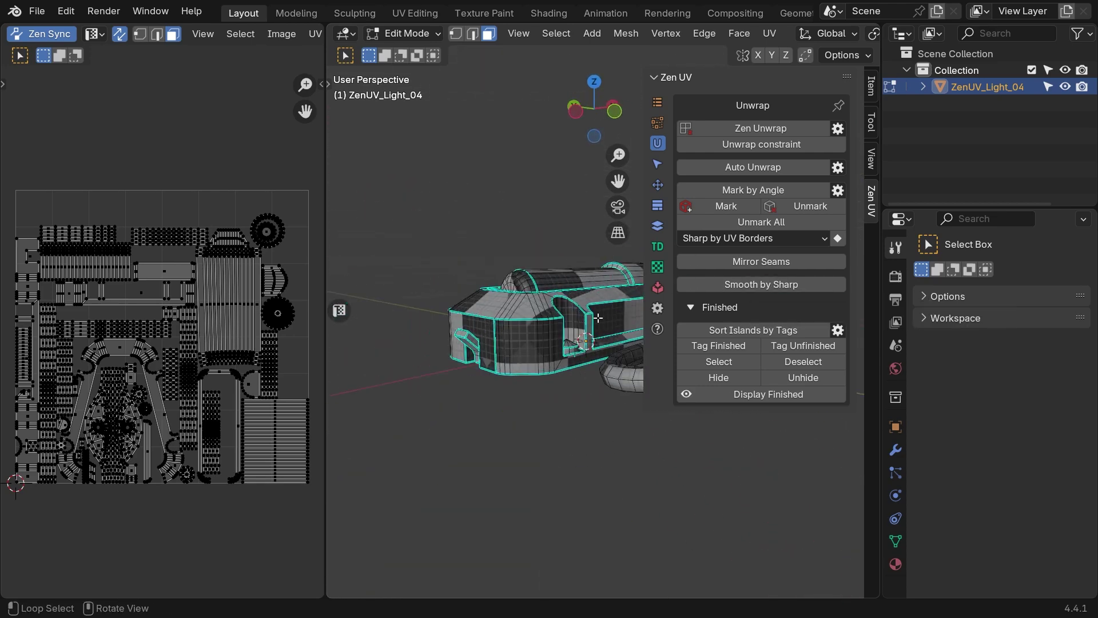
Step: Turn off the sharp-edge display and switch the light model to Object Mode
{"action": "left_click", "coordinate": [658, 266]}
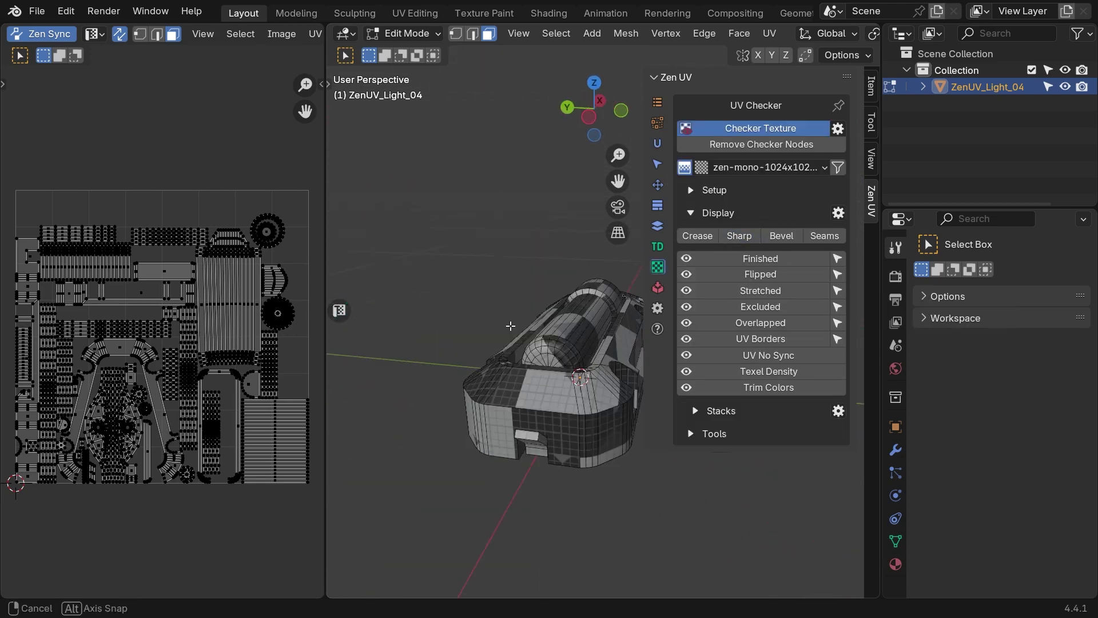
{"action": "left_click", "coordinate": [420, 37]}
{"action": "left_click", "coordinate": [403, 52]}
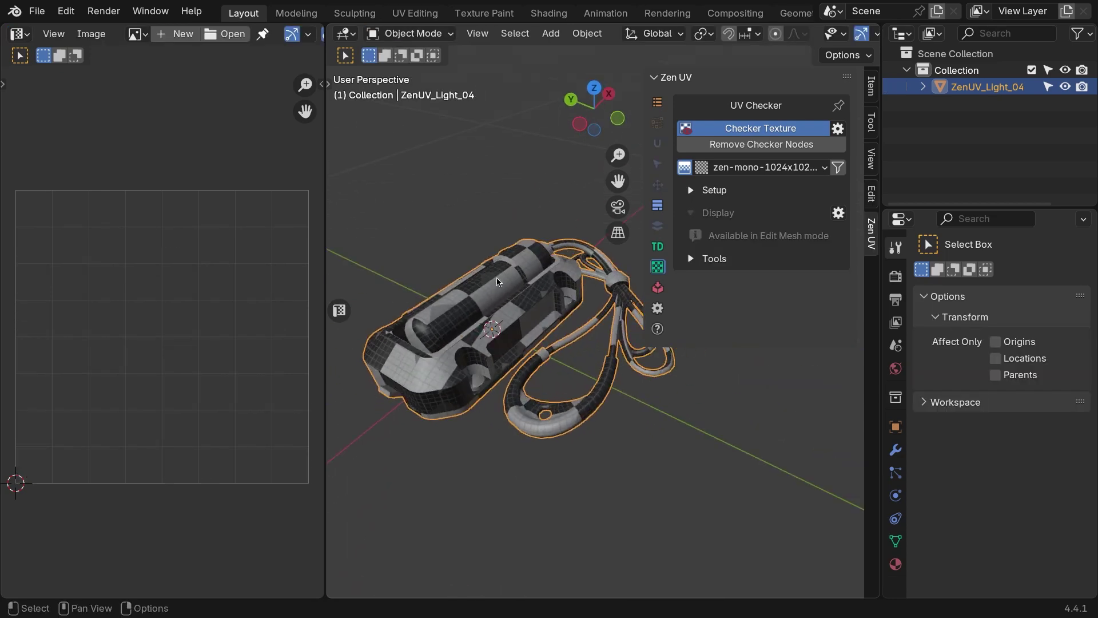
Step: Hide the sidebar and widen the 3D viewport over the UV editor to view the finished light
{"action": "key", "text": "n"}
{"action": "left_click_drag", "start_coordinate": [326, 228], "coordinate": [25, 229]}
{"action": "middle_click_drag", "start_coordinate": [435, 240], "coordinate": [629, 247]}
Step: Switch to the Zen UV online documentation and read through the Quick Start tutorial
{"action": "scroll", "coordinate": [1087, 53], "scroll_direction": "down", "scroll_amount": 5}
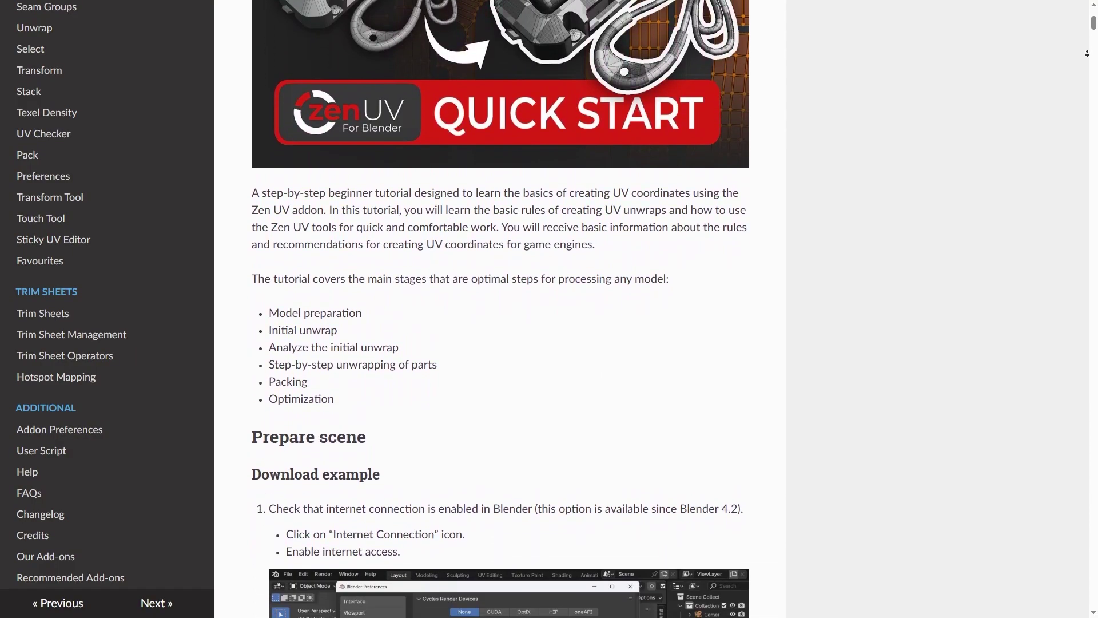
{"action": "scroll", "coordinate": [1086, 53], "scroll_direction": "down", "scroll_amount": 3}
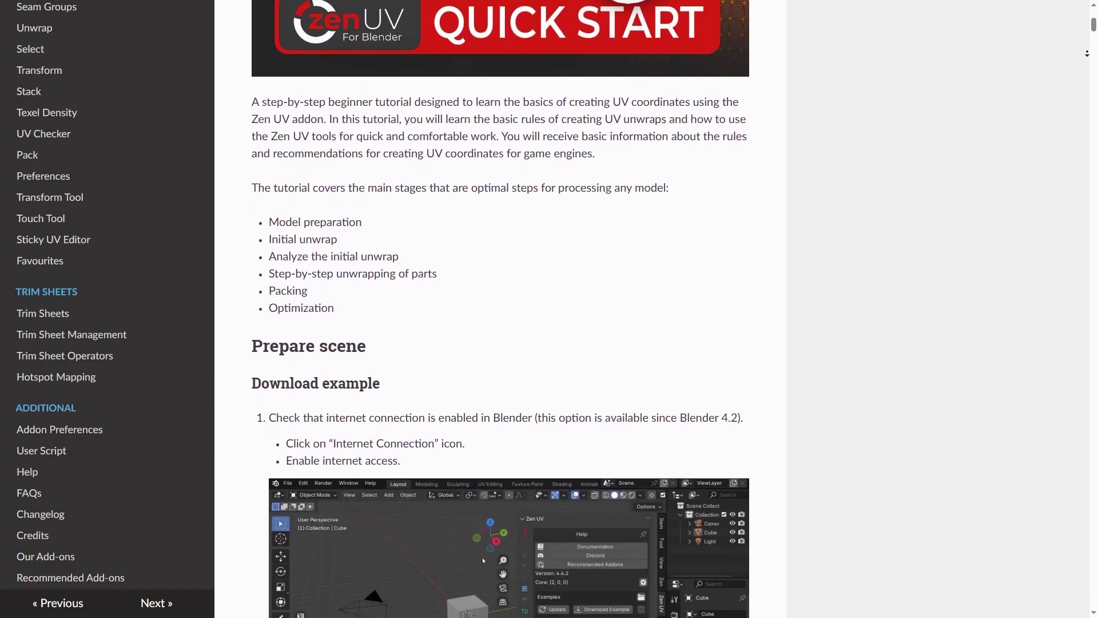
{"action": "scroll", "coordinate": [1087, 53], "scroll_direction": "down", "scroll_amount": 10}
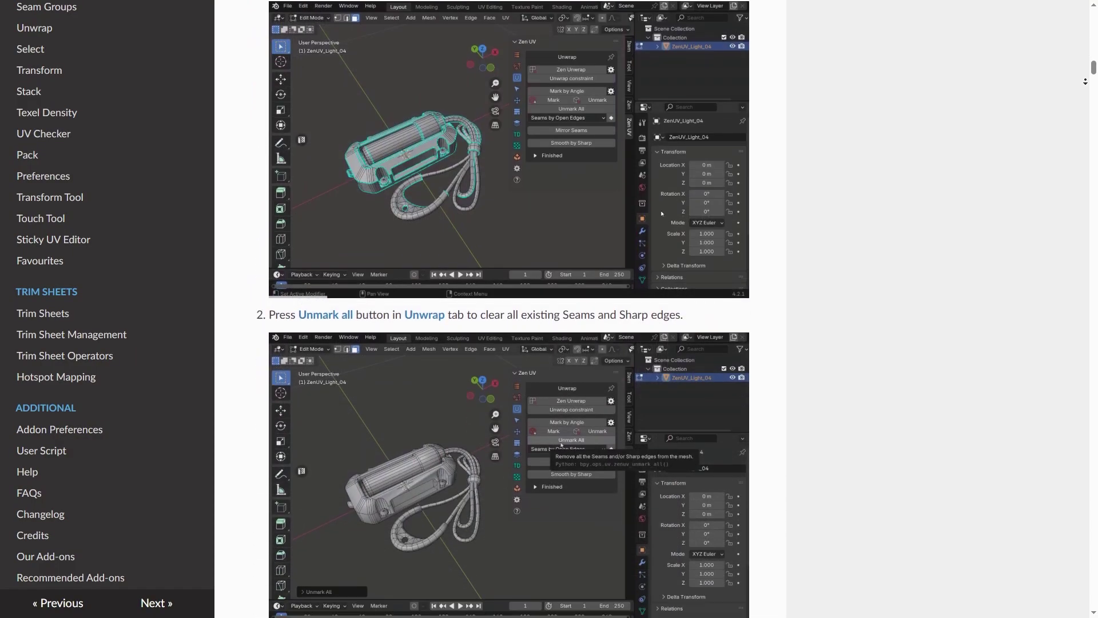
{"action": "scroll", "coordinate": [1085, 82], "scroll_direction": "down", "scroll_amount": 15}
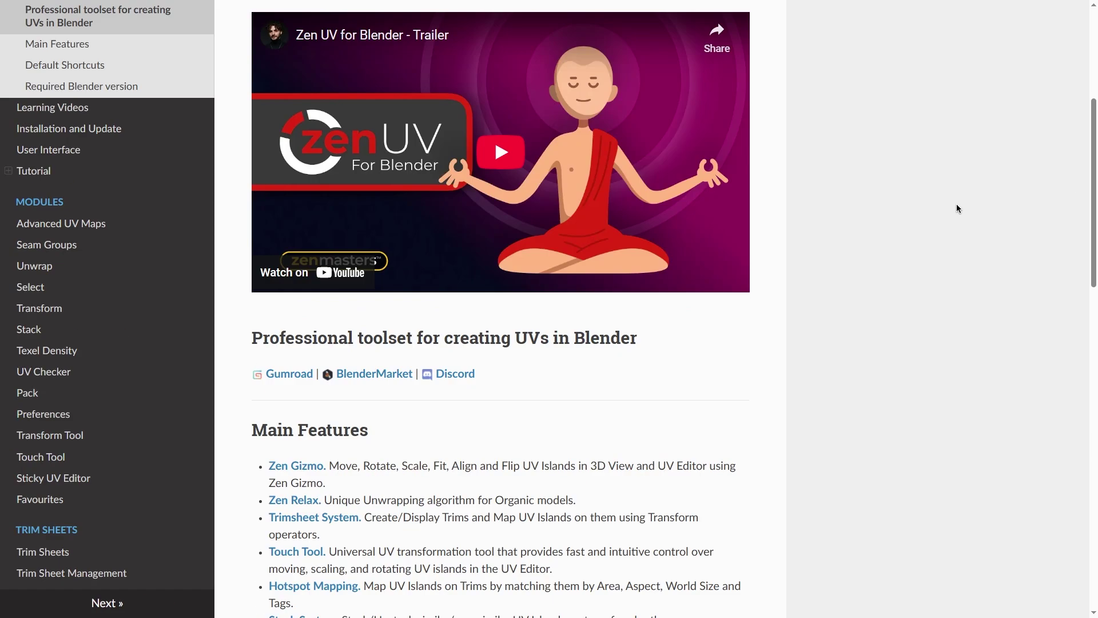
Step: Open the Learning Videos page of the documentation and look through its videos
{"action": "scroll", "coordinate": [957, 204], "scroll_direction": "down", "scroll_amount": 8}
{"action": "left_click", "coordinate": [84, 107]}
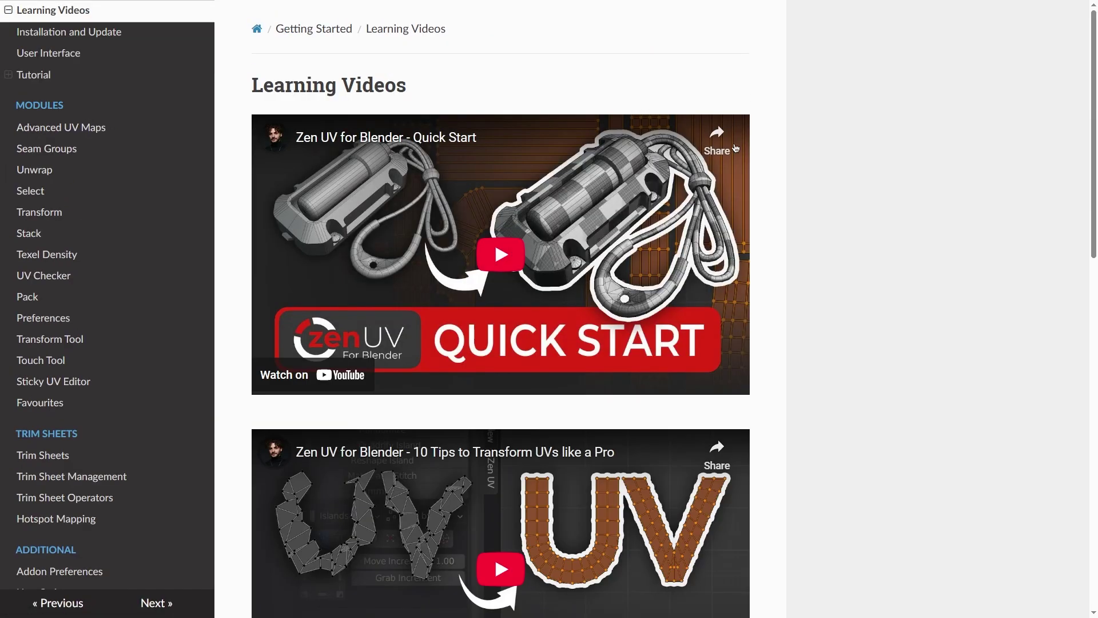
{"action": "scroll", "coordinate": [928, 223], "scroll_direction": "down", "scroll_amount": 12}
{"action": "scroll", "coordinate": [928, 227], "scroll_direction": "down", "scroll_amount": 3}
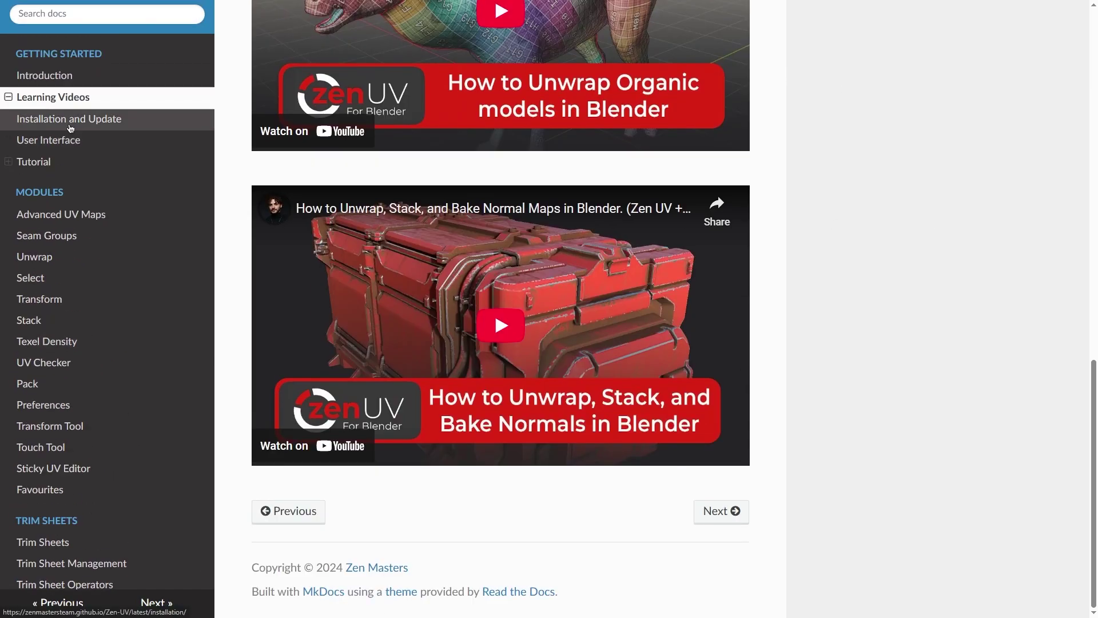
Step: Read through the User Interface and Sticky UV Editor pages of the documentation
{"action": "left_click", "coordinate": [54, 141]}
{"action": "scroll", "coordinate": [242, 191], "scroll_direction": "down", "scroll_amount": 15}
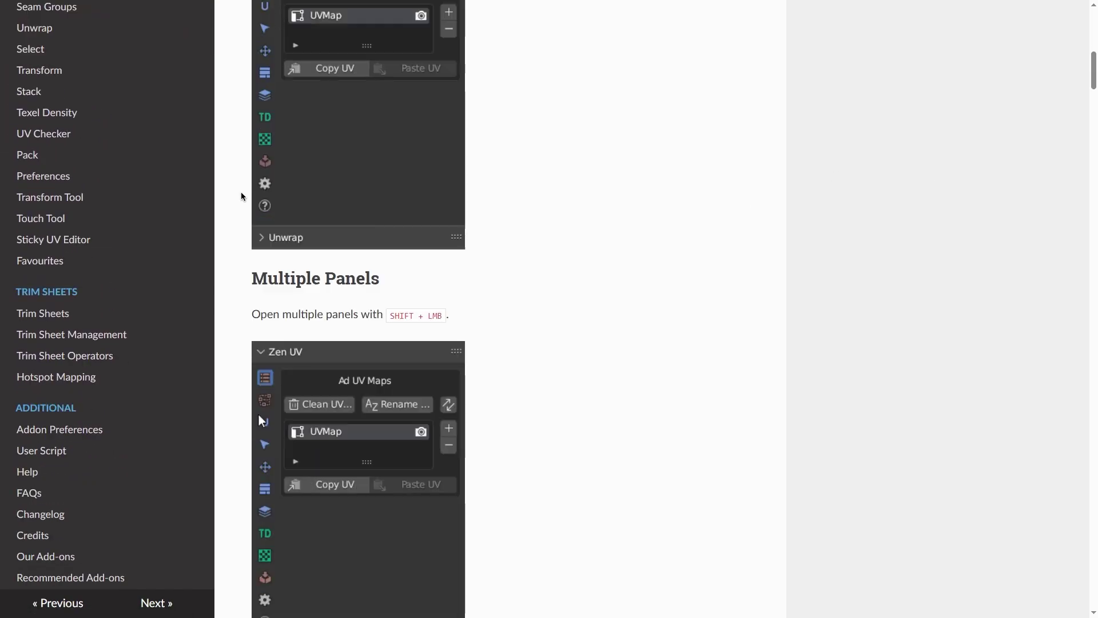
{"action": "scroll", "coordinate": [239, 197], "scroll_direction": "down", "scroll_amount": 5}
{"action": "left_click", "coordinate": [85, 240]}
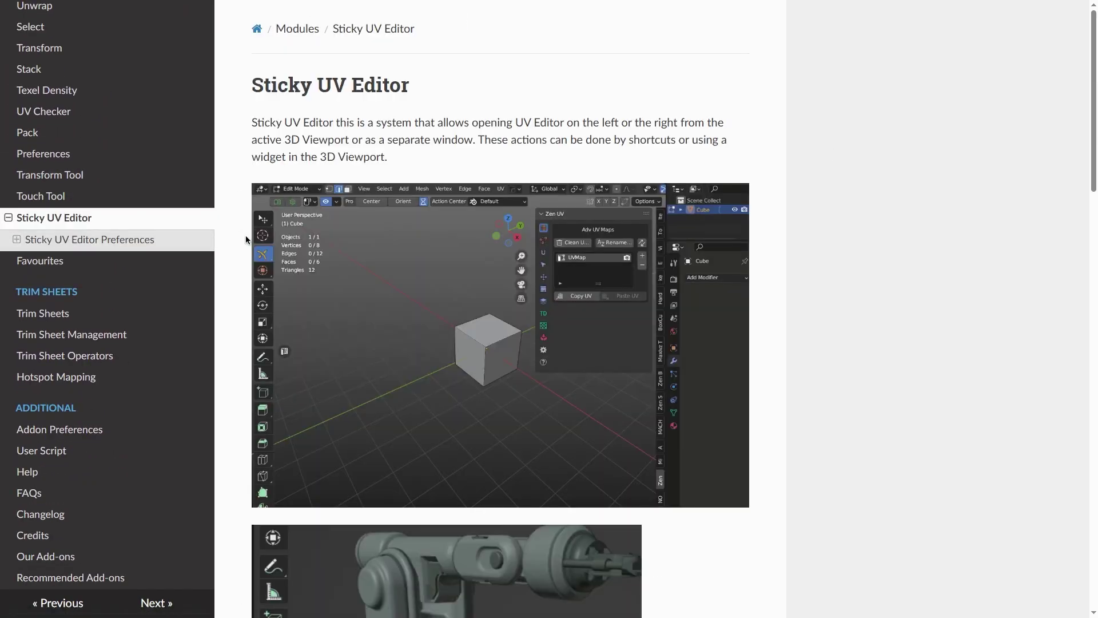
{"action": "scroll", "coordinate": [245, 239], "scroll_direction": "down", "scroll_amount": 20}
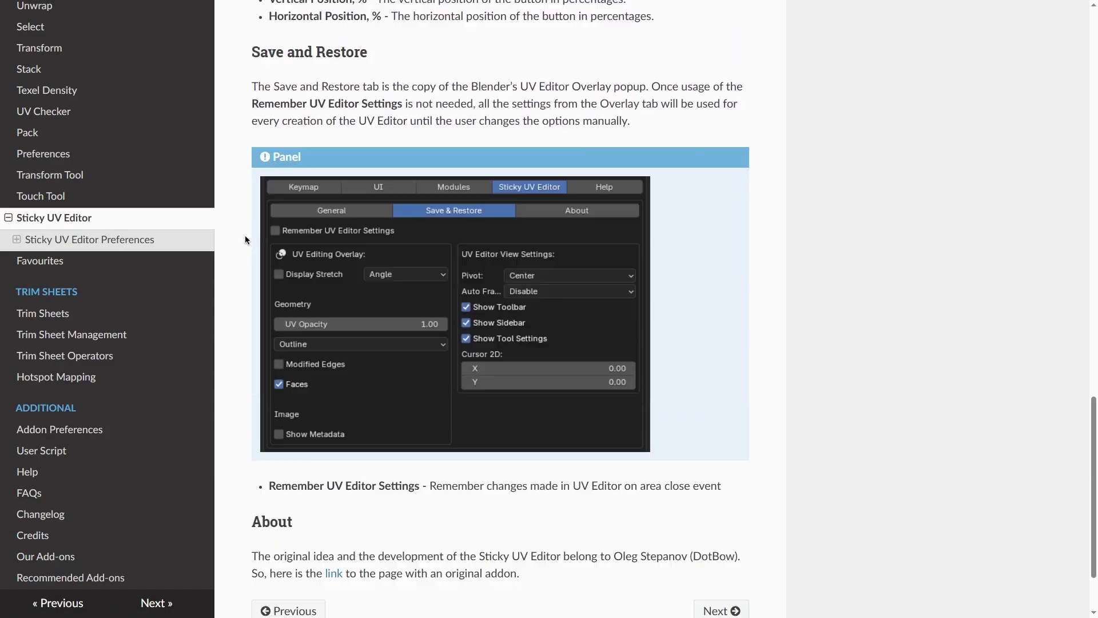
Step: Read the Pack page's margin recommendations and look through the Trim Sheets page
{"action": "left_click", "coordinate": [27, 132]}
{"action": "scroll", "coordinate": [239, 234], "scroll_direction": "down", "scroll_amount": 7}
{"action": "scroll", "coordinate": [239, 238], "scroll_direction": "down", "scroll_amount": 6}
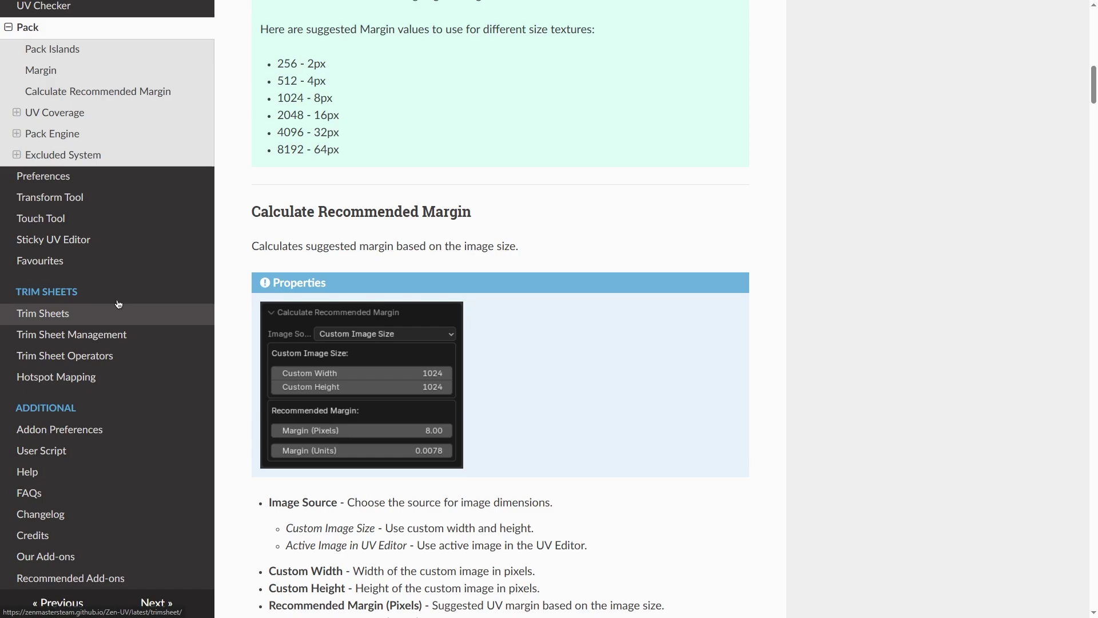
{"action": "left_click", "coordinate": [50, 312]}
{"action": "scroll", "coordinate": [231, 255], "scroll_direction": "down", "scroll_amount": 15}
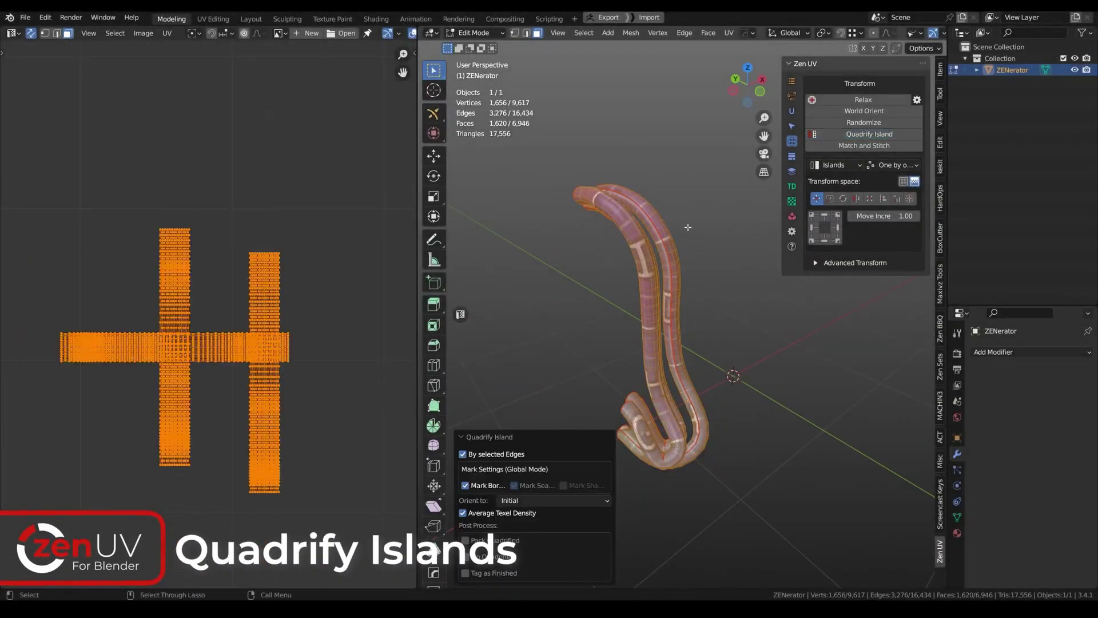
Step: Switch to Blender and orient the quadrified hose islands horizontally
{"action": "left_click", "coordinate": [518, 538]}
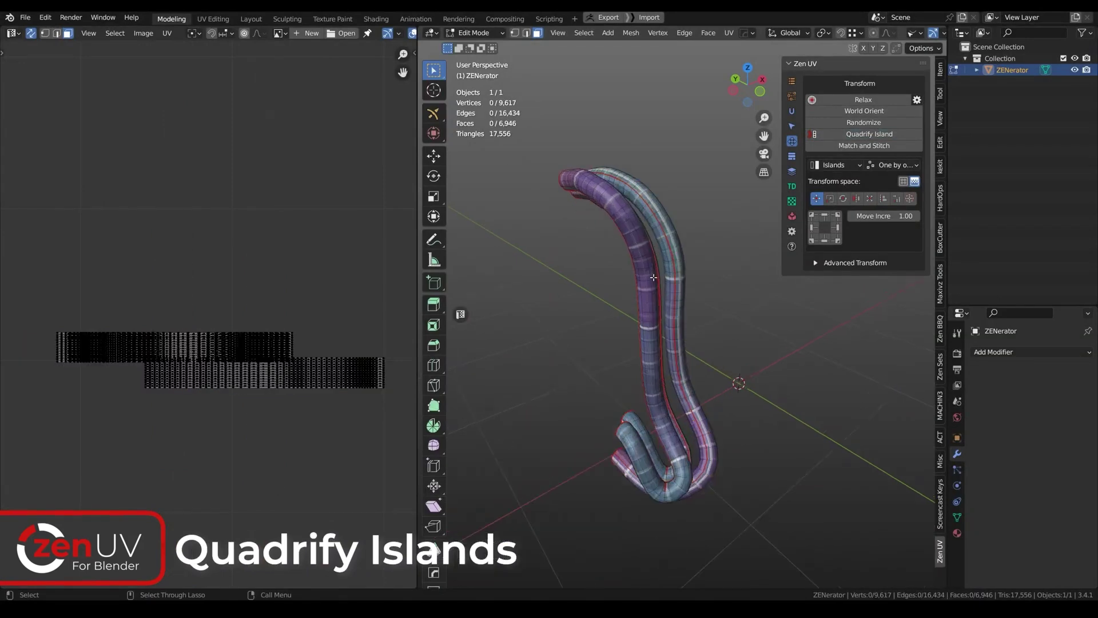
{"action": "middle_click_drag", "start_coordinate": [738, 297], "coordinate": [519, 252]}
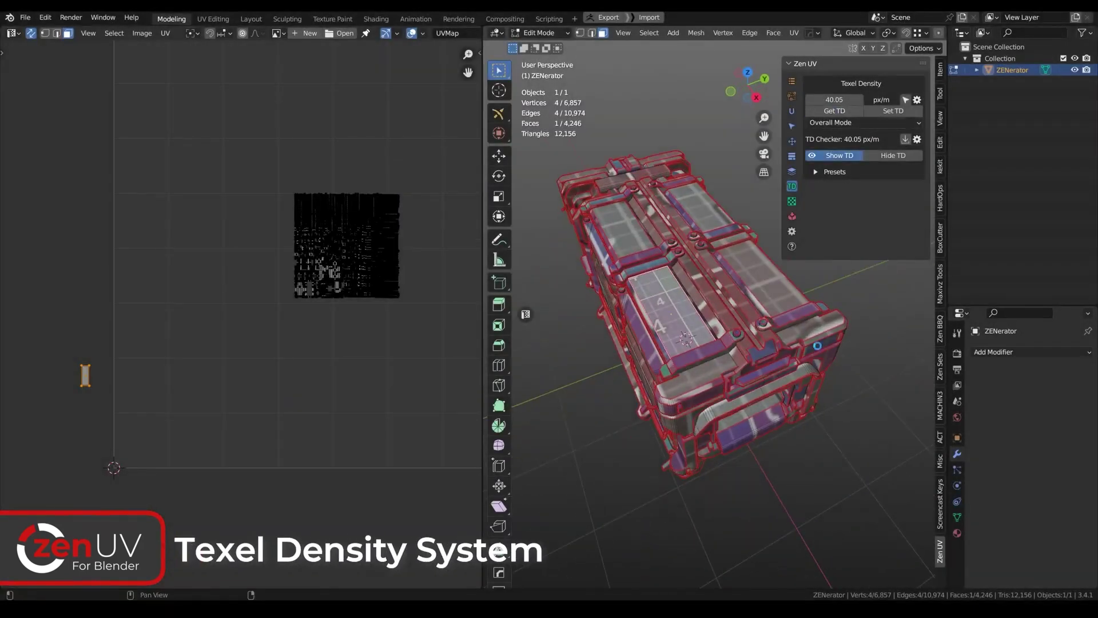
Step: Set the texel density of all the crate's faces to 40.05 px/m and clear the selection
{"action": "middle_click_drag", "start_coordinate": [716, 274], "coordinate": [694, 266]}
{"action": "left_click", "coordinate": [892, 155]}
{"action": "key", "text": "a"}
{"action": "left_click", "coordinate": [893, 110]}
{"action": "key", "text": "alt+a"}
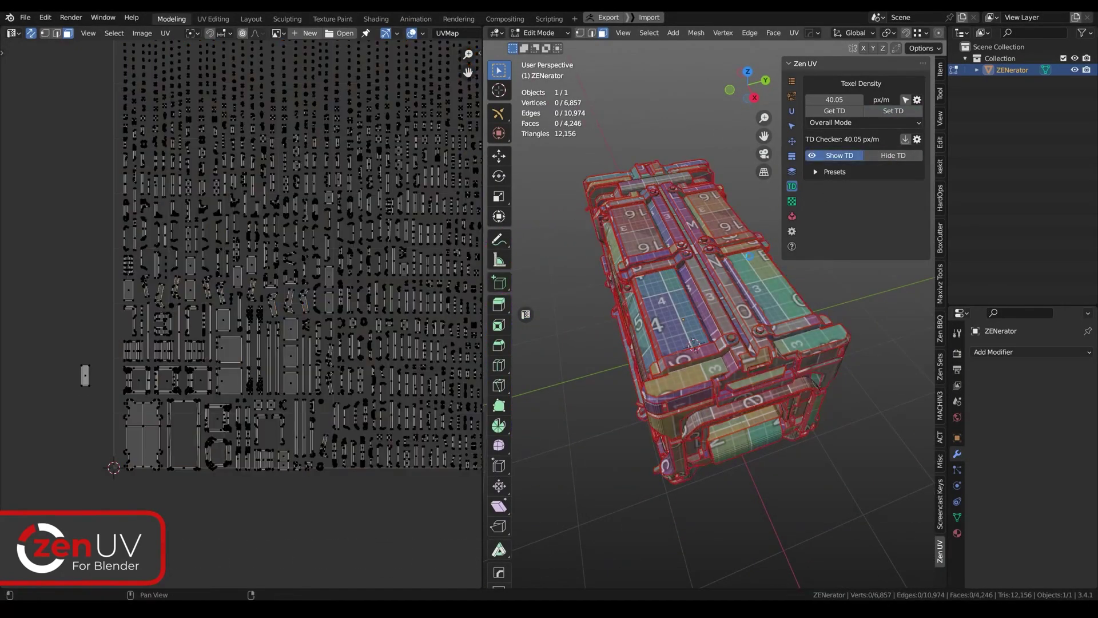